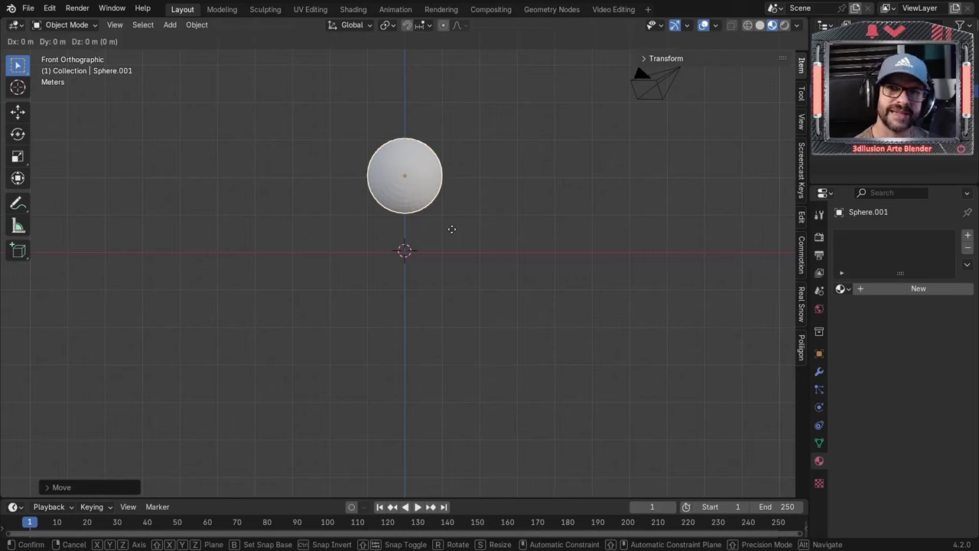
# Step: Leave the duplicated sphere in place and scale it uniformly by 2
pyautogui.rightClick(451, 229)
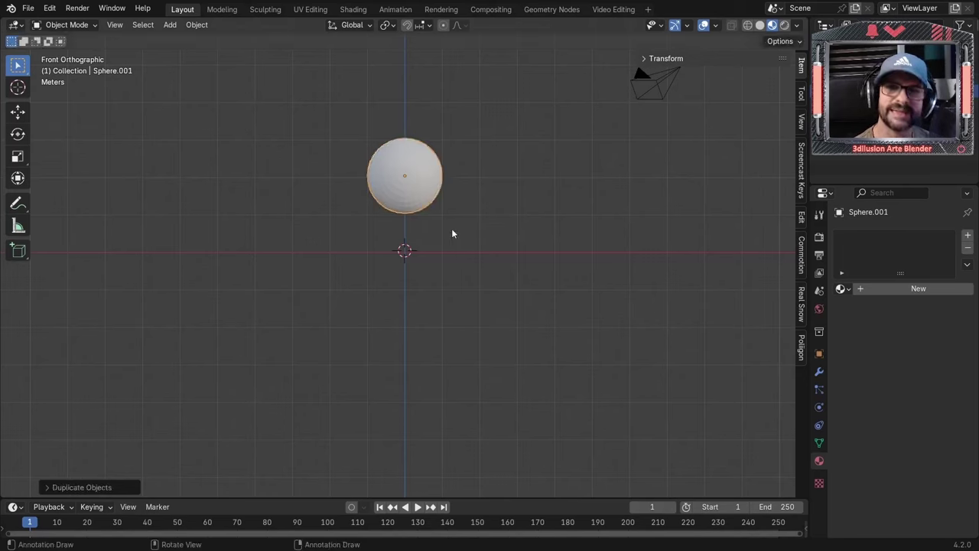
pyautogui.write('s2')
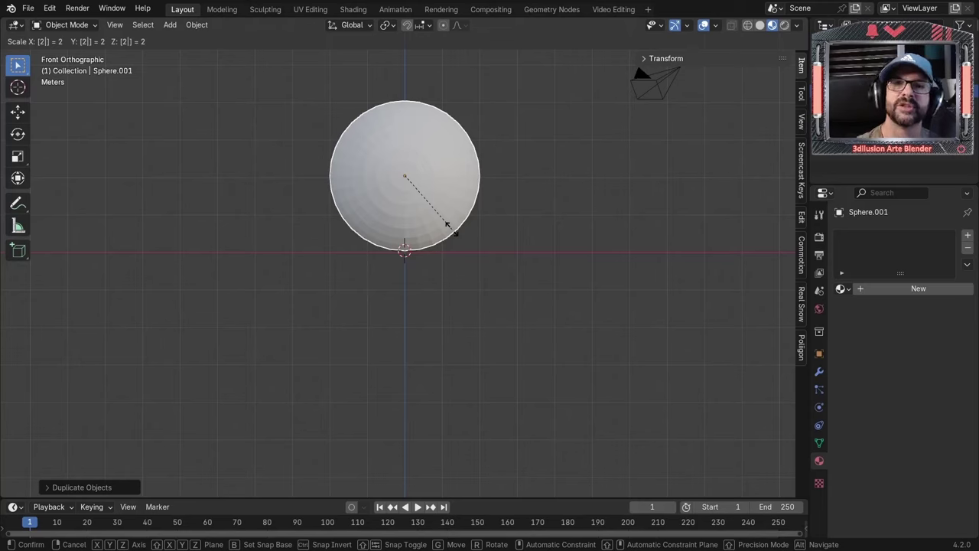
pyautogui.press('Return')
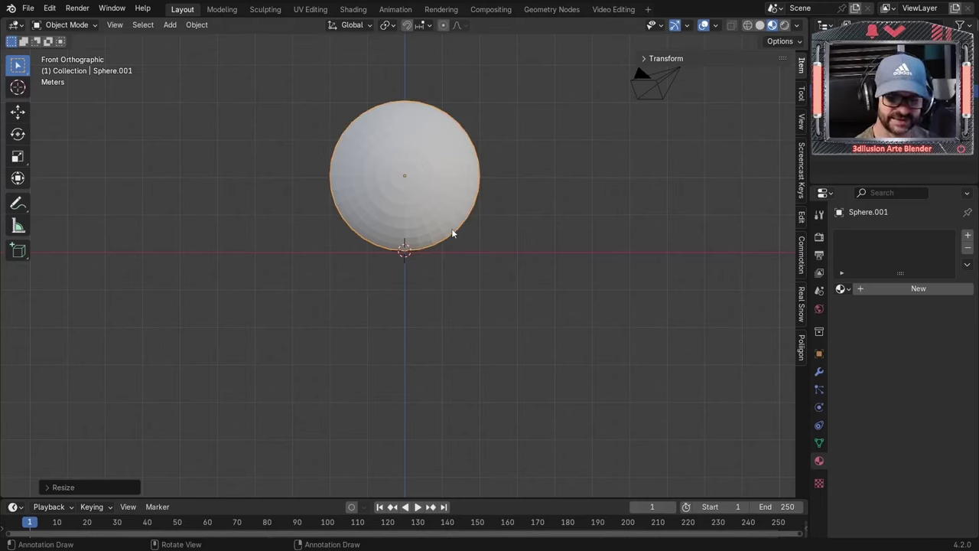
# Step: Move the enlarged sphere down about 3.1 m along Z so it sits just below the small sphere as a body
pyautogui.press('g')
pyautogui.press('z')
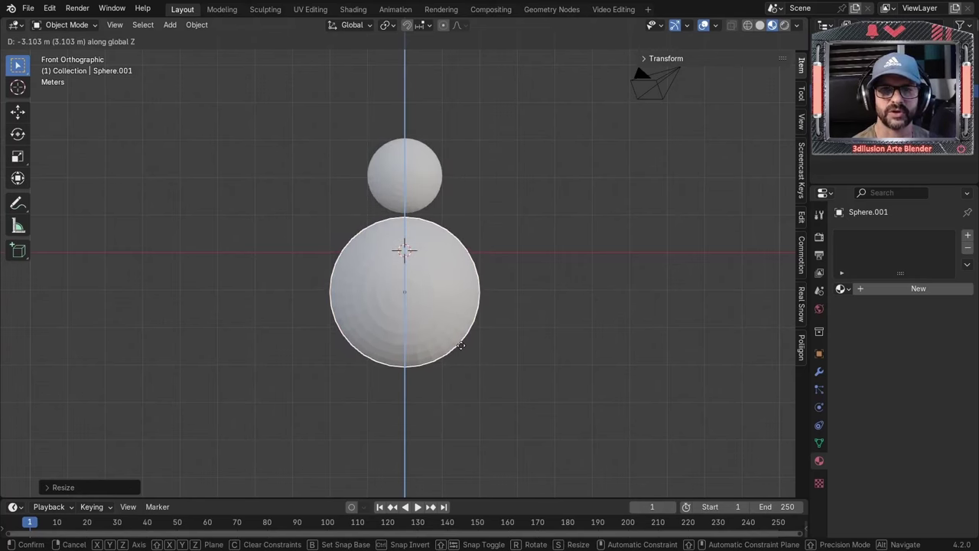
pyautogui.click(460, 346)
# Step: Apply Shade Smooth to both the head sphere and the body sphere
pyautogui.keyDown('shift'); pyautogui.moveTo(497, 296); pyautogui.dragTo(481, 312, button='middle'); pyautogui.keyUp('shift')
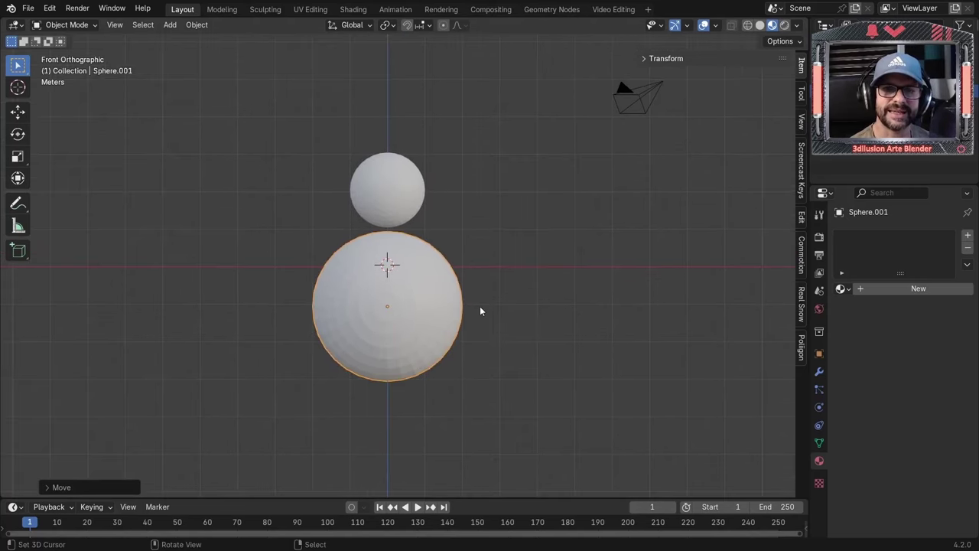
pyautogui.keyDown('shift'); pyautogui.click(392, 198); pyautogui.keyUp('shift')
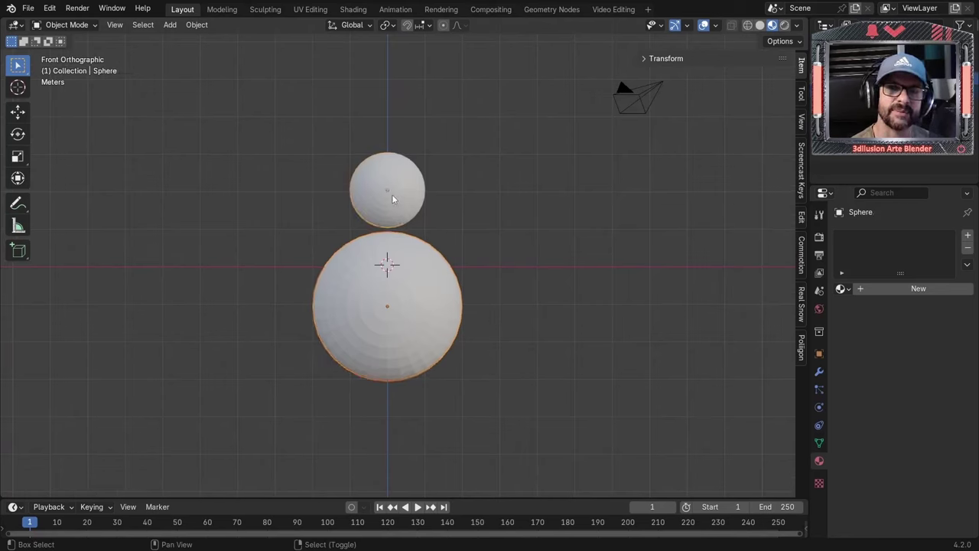
pyautogui.rightClick(392, 195)
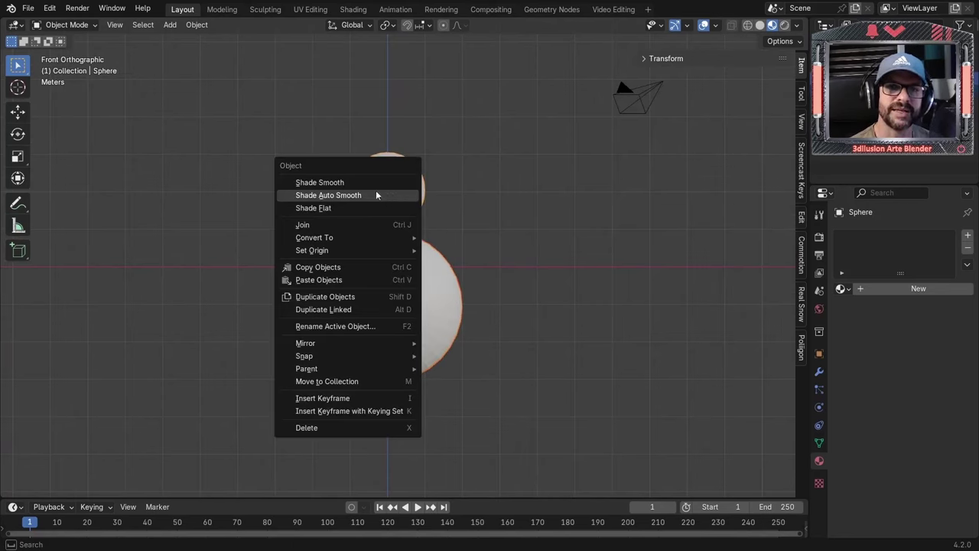
pyautogui.click(321, 187)
# Step: Duplicate the head sphere in place, working in the front view
pyautogui.moveTo(449, 241); pyautogui.dragTo(478, 250, button='middle')
pyautogui.press('KP_1')
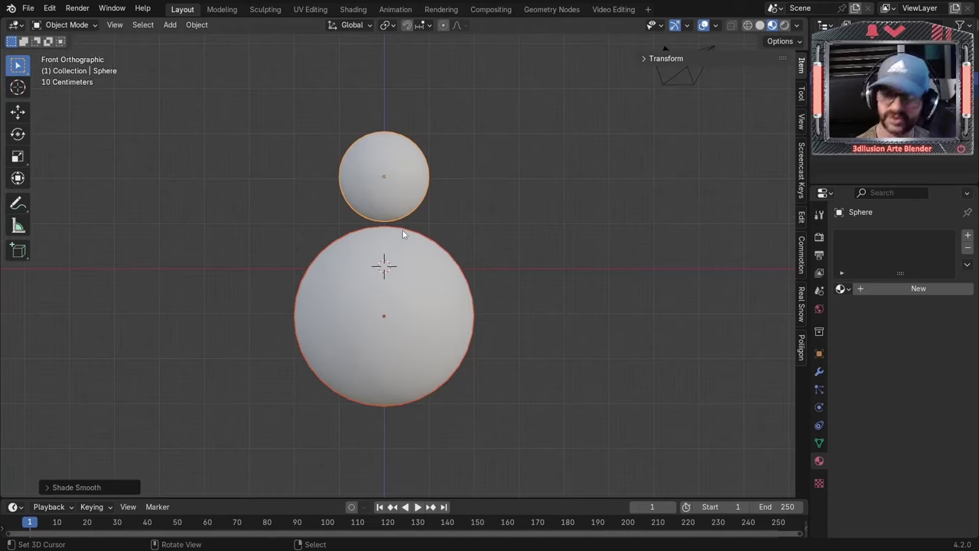
pyautogui.keyDown('shift'); pyautogui.click(402, 230); pyautogui.keyUp('shift')
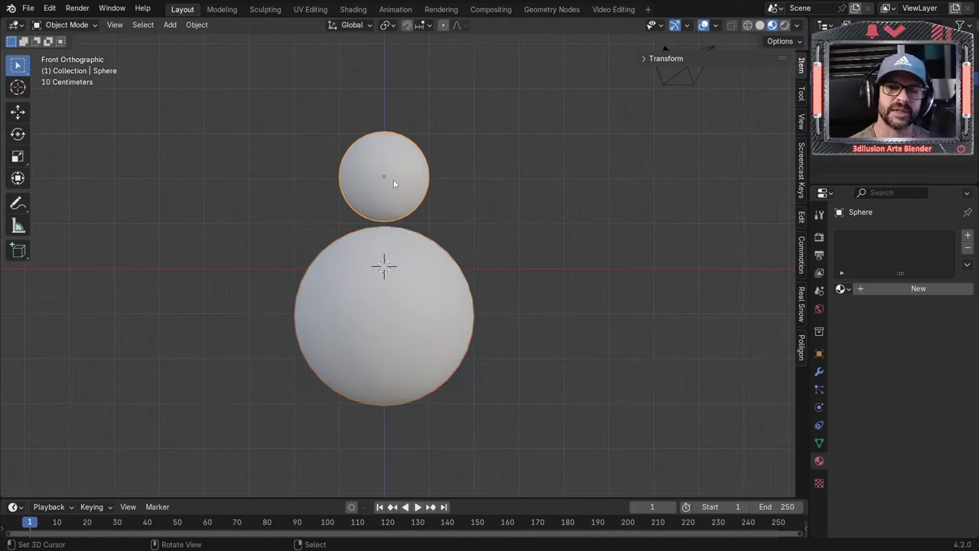
pyautogui.hotkey('shift', 'd')
pyautogui.rightClick(471, 193)
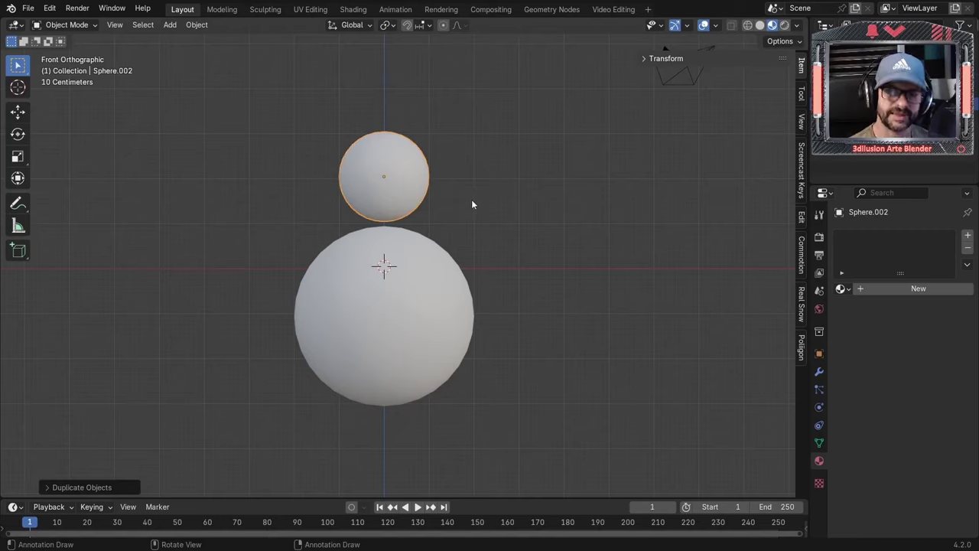
# Step: Move the copy down about 1.18 m along Z and scale it down into a short neck between head and body
pyautogui.press('g')
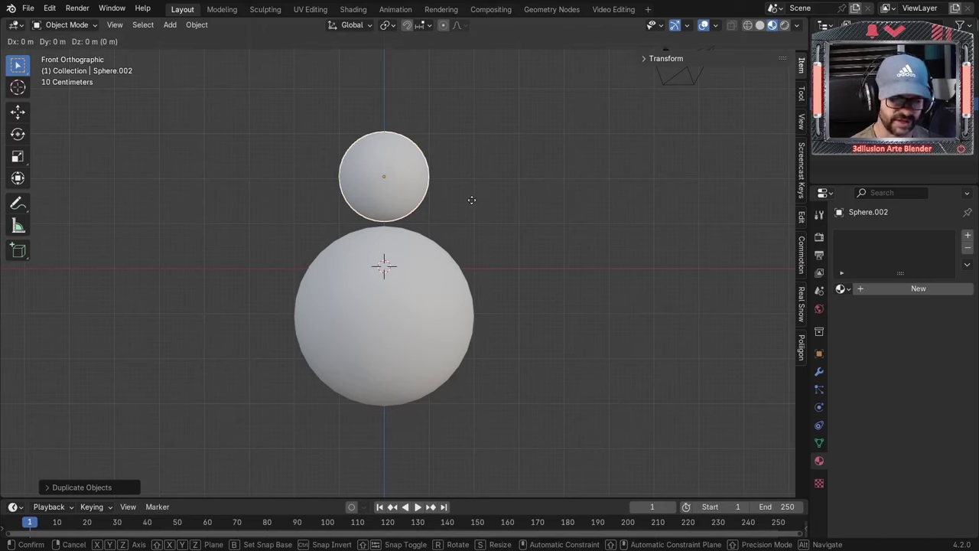
pyautogui.press('z')
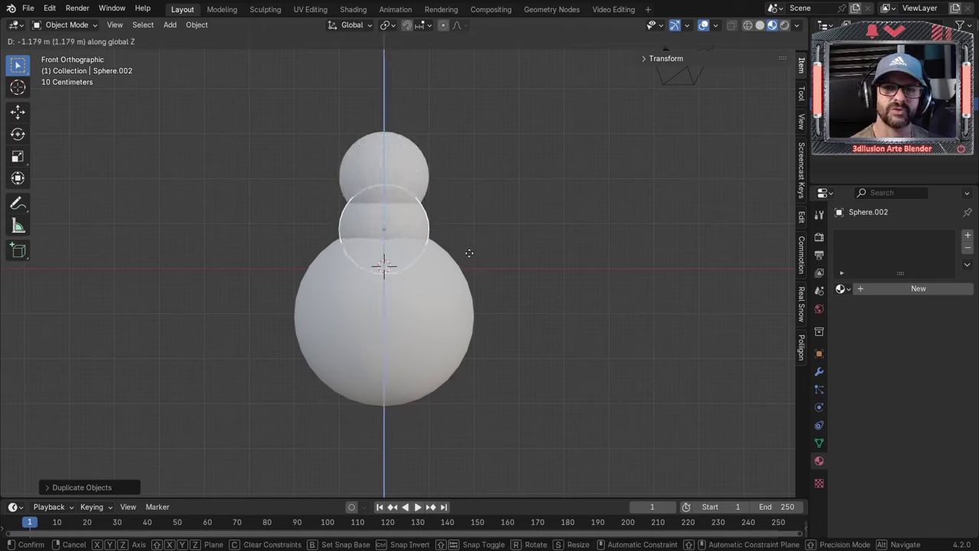
pyautogui.click(469, 253)
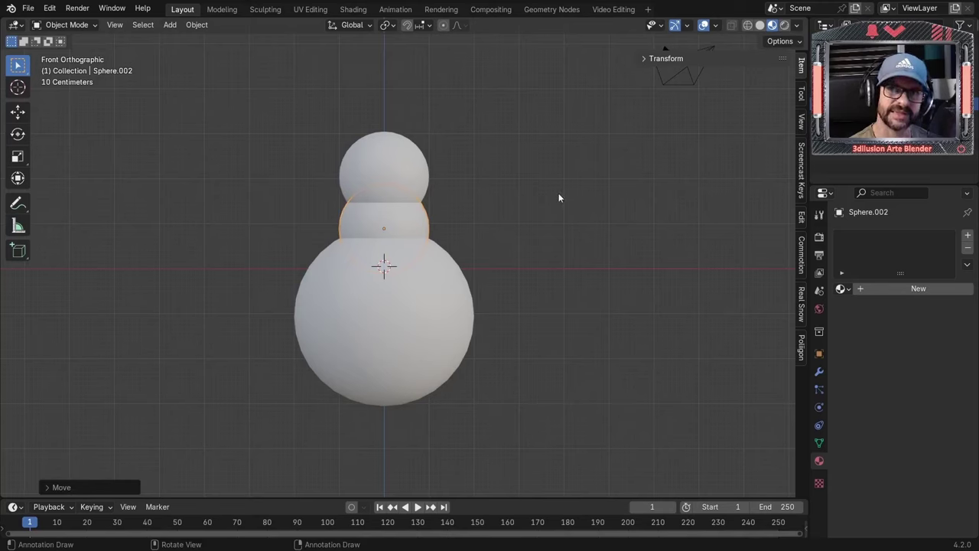
pyautogui.press('s')
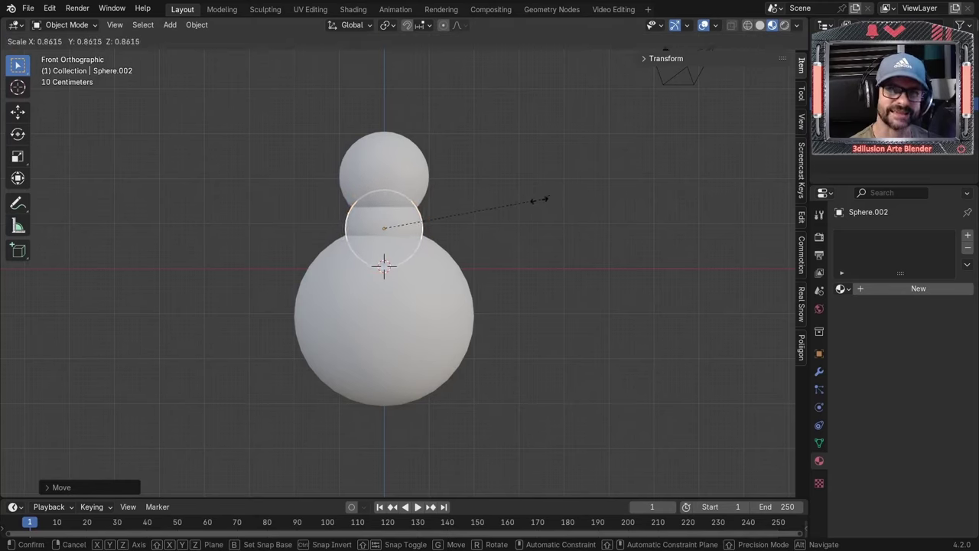
pyautogui.click(464, 217)
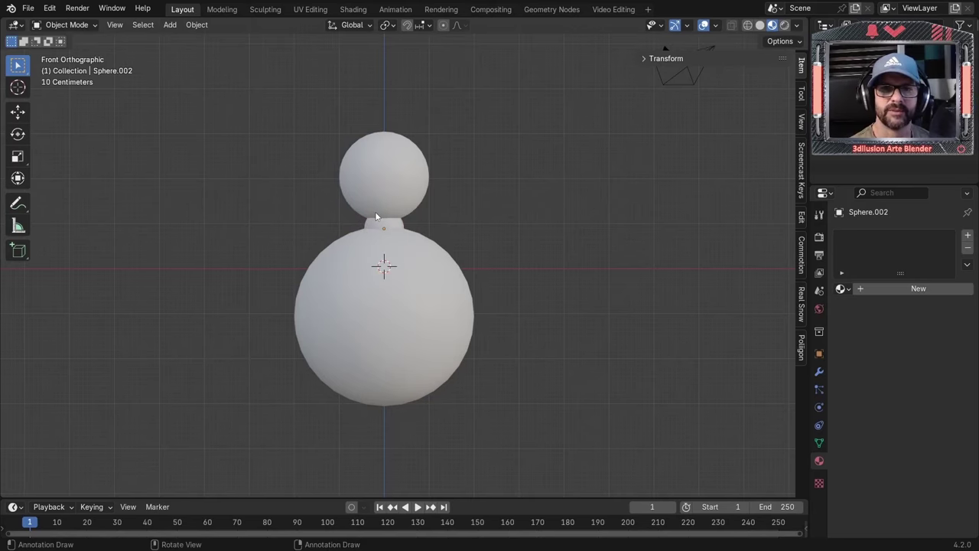
# Step: Duplicate the head sphere in place and, in the right wireframe view, scale the copy to roughly half the head's size
pyautogui.click(383, 183)
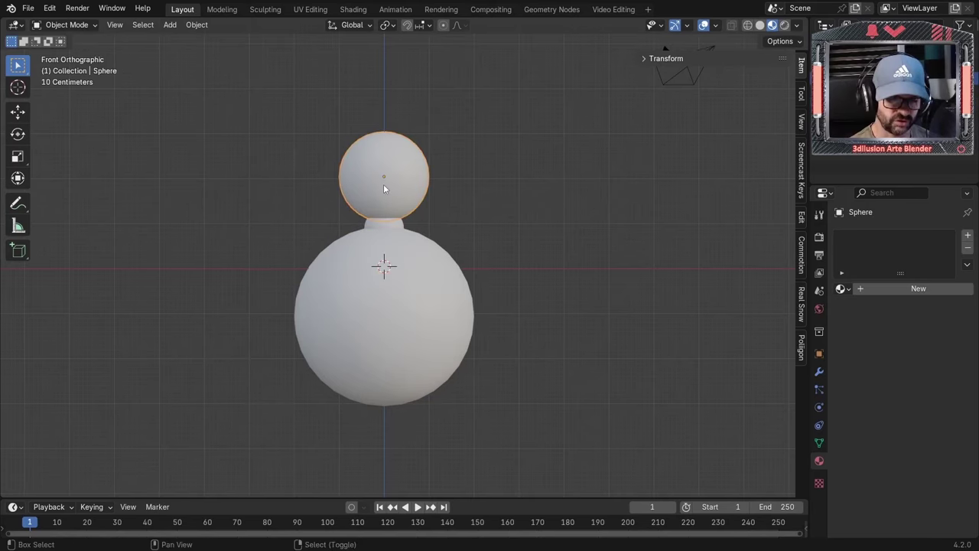
pyautogui.hotkey('shift', 'd')
pyautogui.rightClick(383, 184)
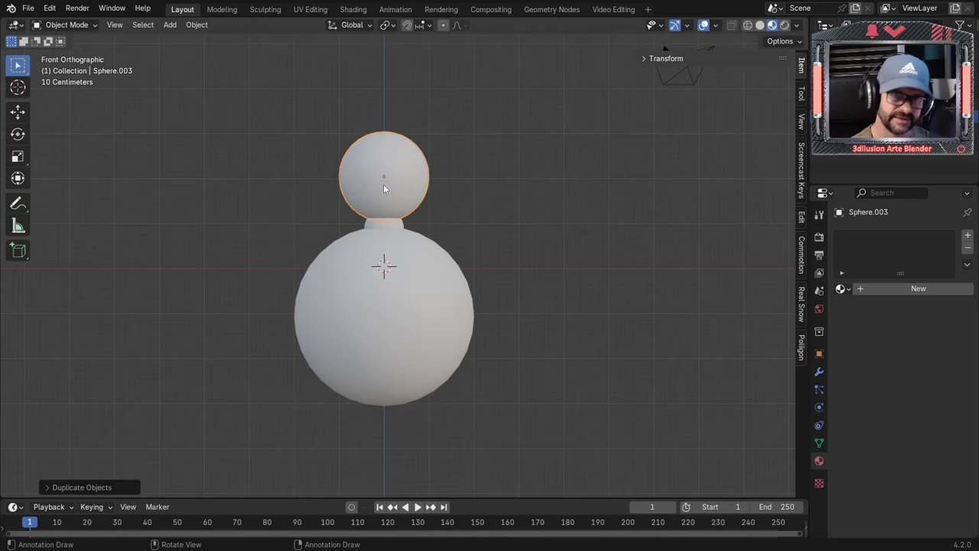
pyautogui.press('KP_3')
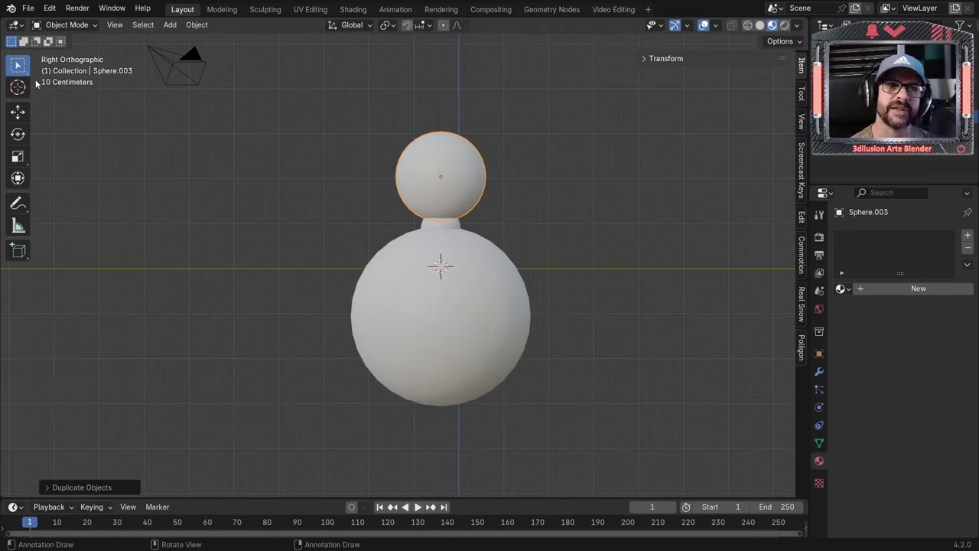
pyautogui.click(748, 25)
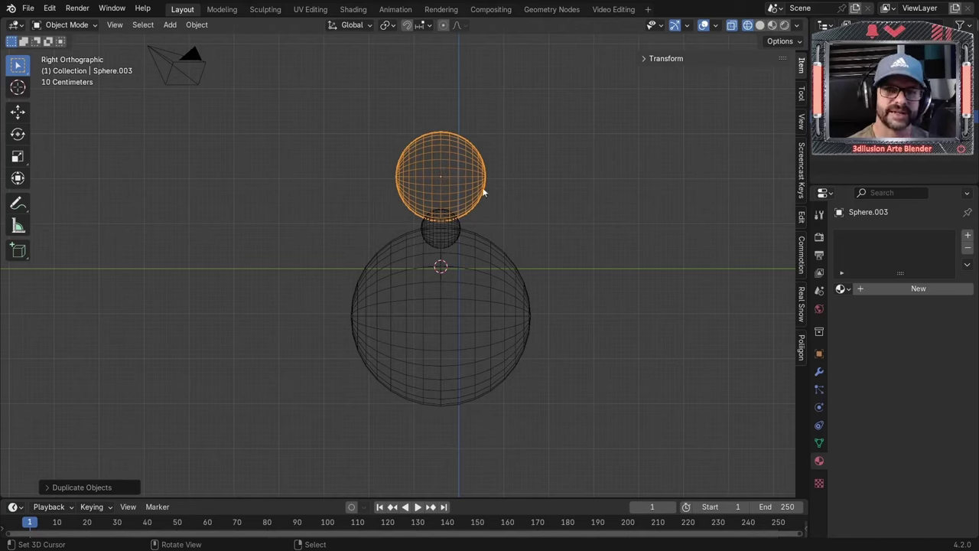
pyautogui.press('s')
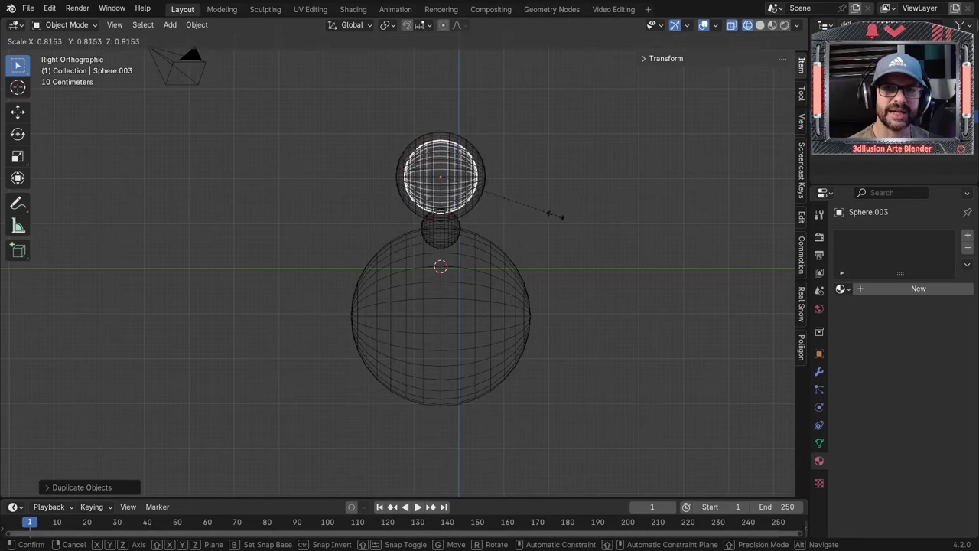
pyautogui.click(517, 204)
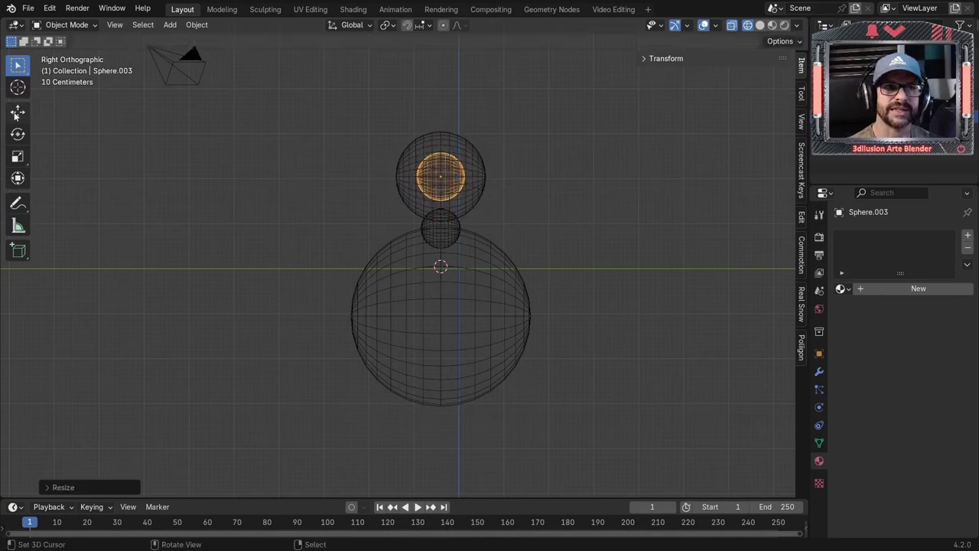
# Step: Move the small sphere along Y to the front of the head and slightly down, overlapping the head surface as a muzzle
pyautogui.click(16, 113)
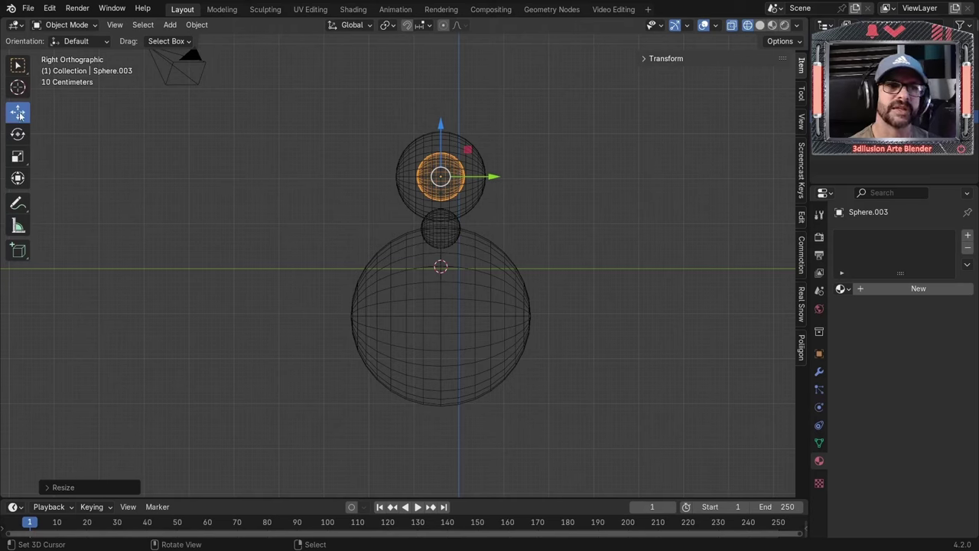
pyautogui.moveTo(498, 176); pyautogui.dragTo(437, 197)
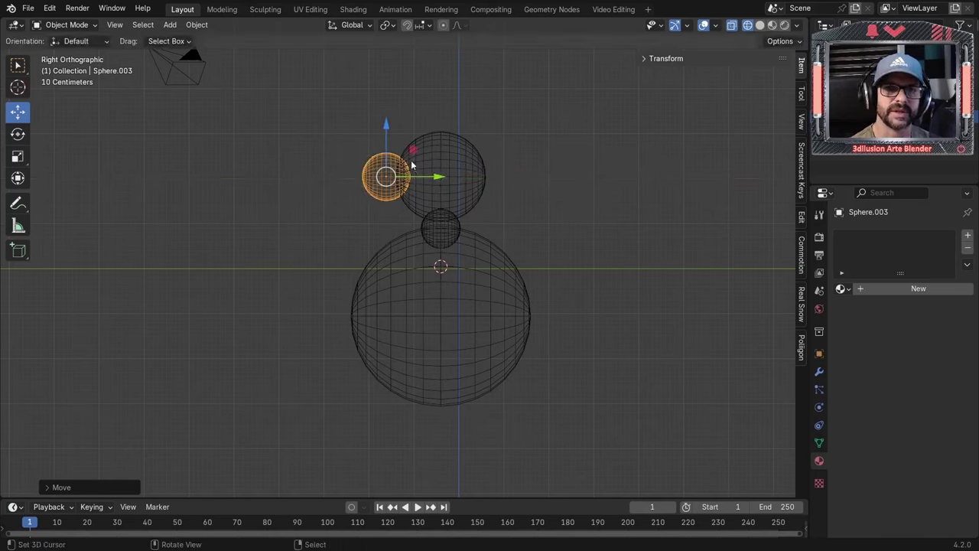
pyautogui.moveTo(385, 124); pyautogui.dragTo(386, 130)
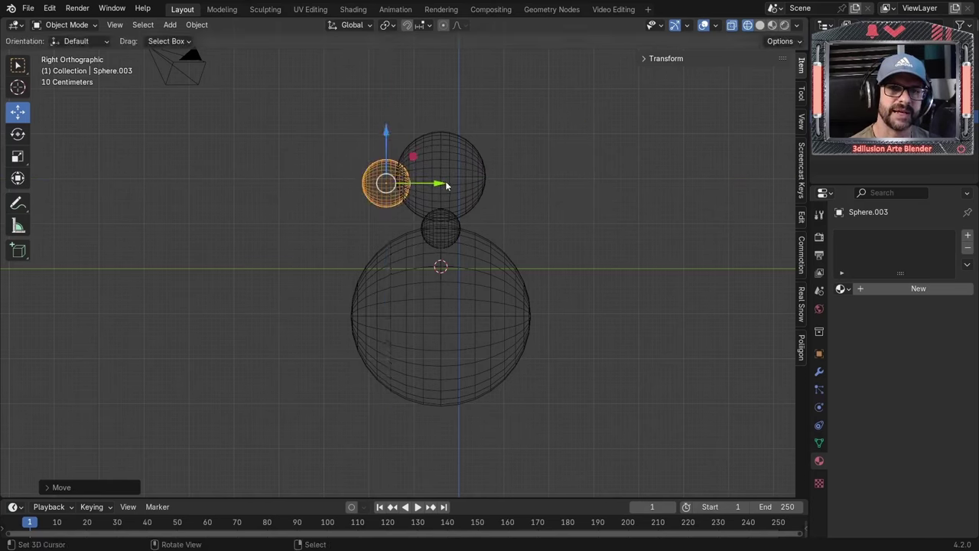
pyautogui.moveTo(448, 183); pyautogui.dragTo(450, 184)
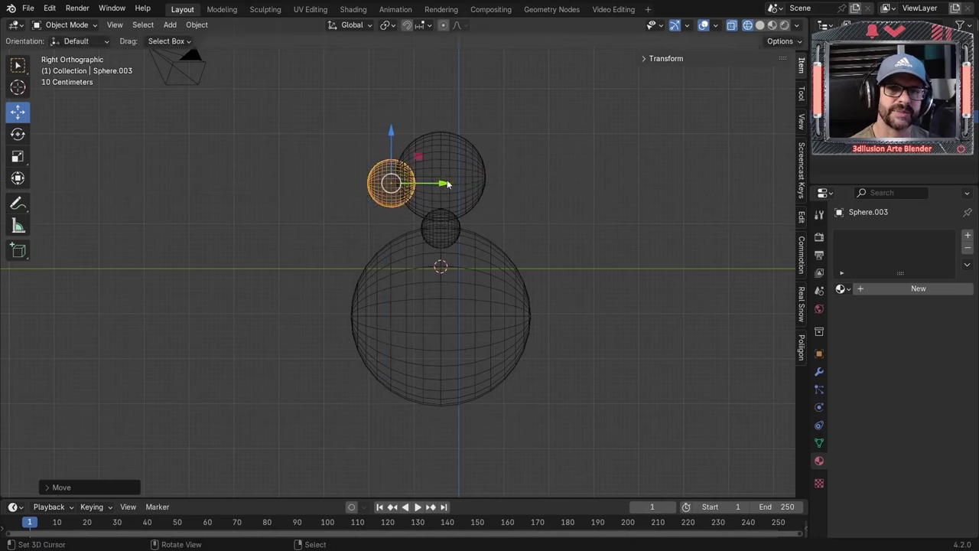
# Step: In solid shading, scale the muzzle sphere down a little and move it along Y further into the head
pyautogui.click(760, 26)
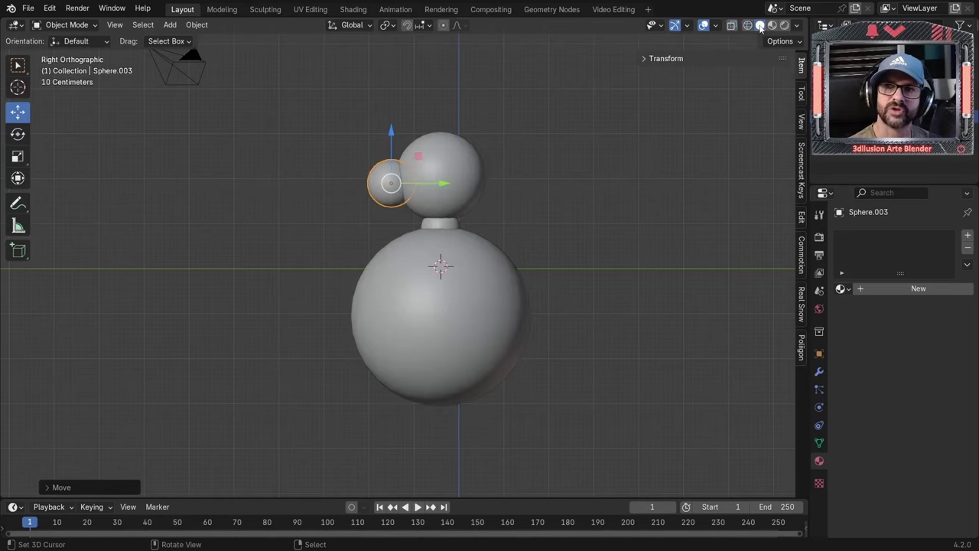
pyautogui.press('s')
pyautogui.click(426, 222)
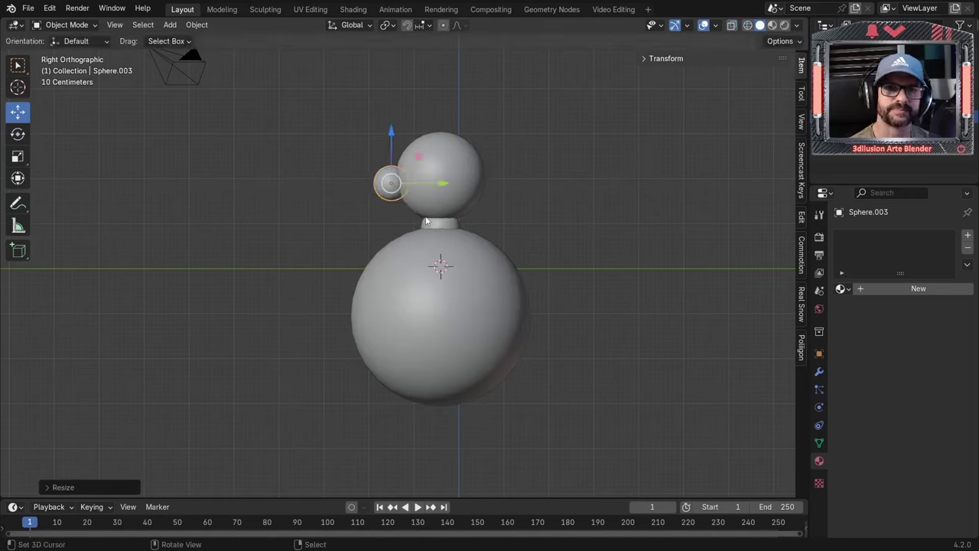
pyautogui.press('g')
pyautogui.press('y')
pyautogui.click(432, 184)
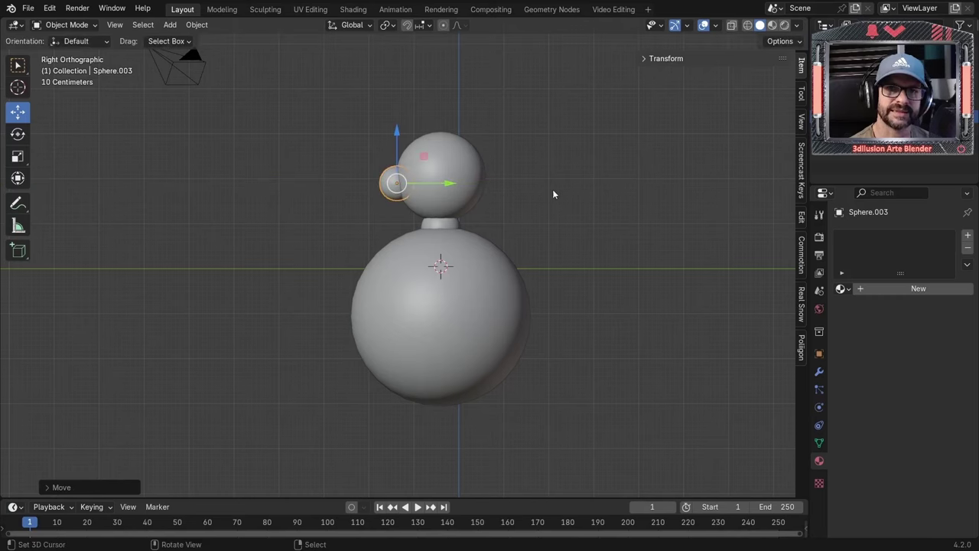
# Step: Duplicate the muzzle sphere, raise the copy along Z and scale it to about 0.4 as a nose
pyautogui.moveTo(553, 192); pyautogui.dragTo(430, 229, button='middle')
pyautogui.hotkey('shift', 'd')
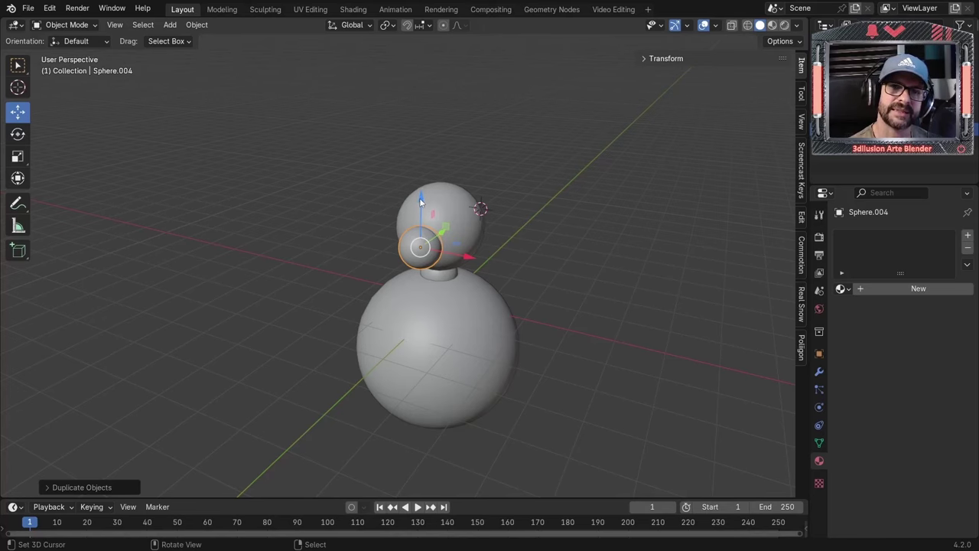
pyautogui.moveTo(419, 202); pyautogui.dragTo(421, 176)
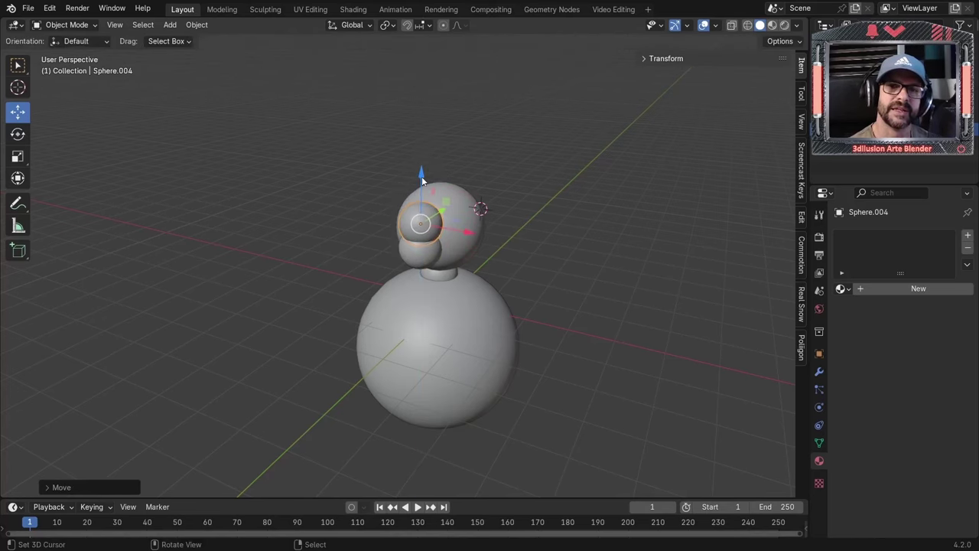
pyautogui.moveTo(587, 234); pyautogui.dragTo(529, 187, button='middle')
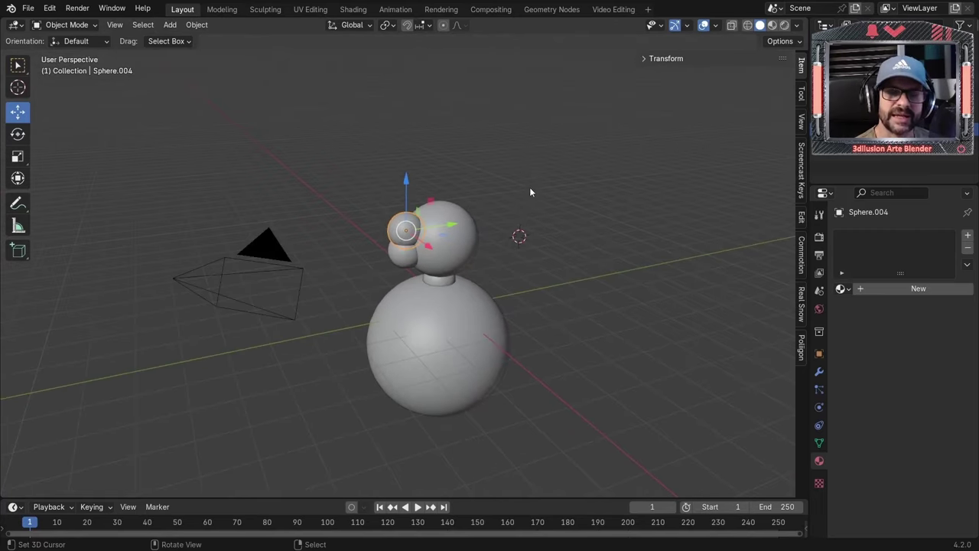
pyautogui.press('s')
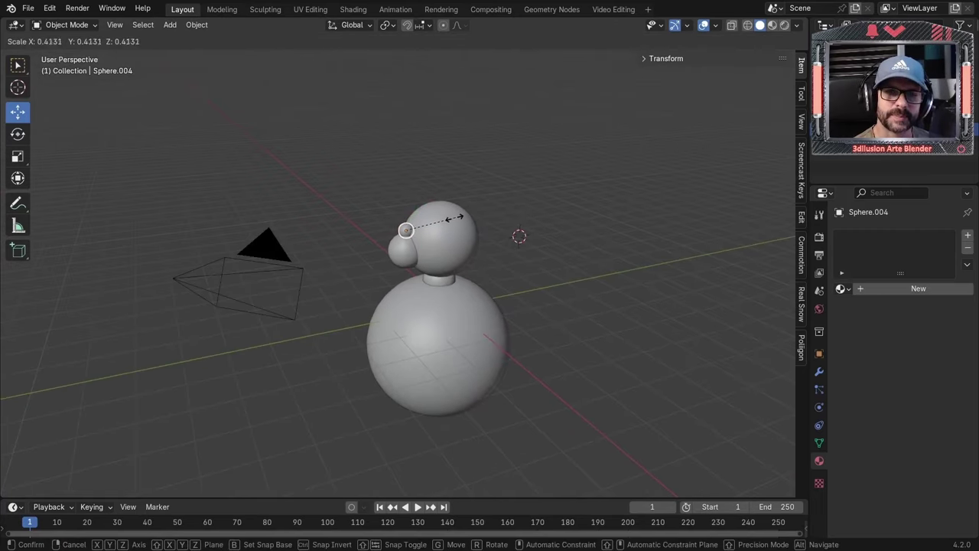
pyautogui.click(453, 223)
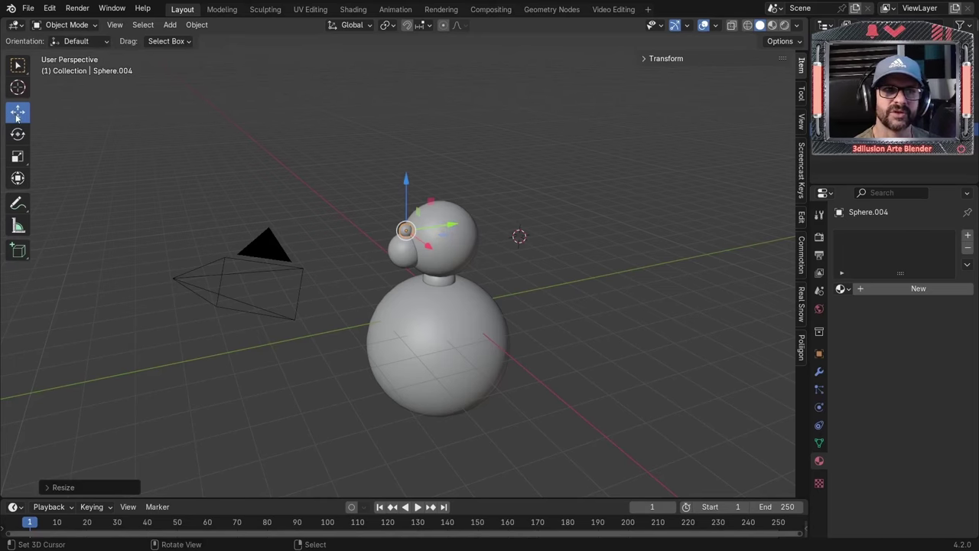
# Step: Move the nose sphere forward along Y and slightly down so it rests on the upper front of the muzzle
pyautogui.moveTo(464, 226); pyautogui.dragTo(441, 251)
pyautogui.scroll(3, 441, 255)
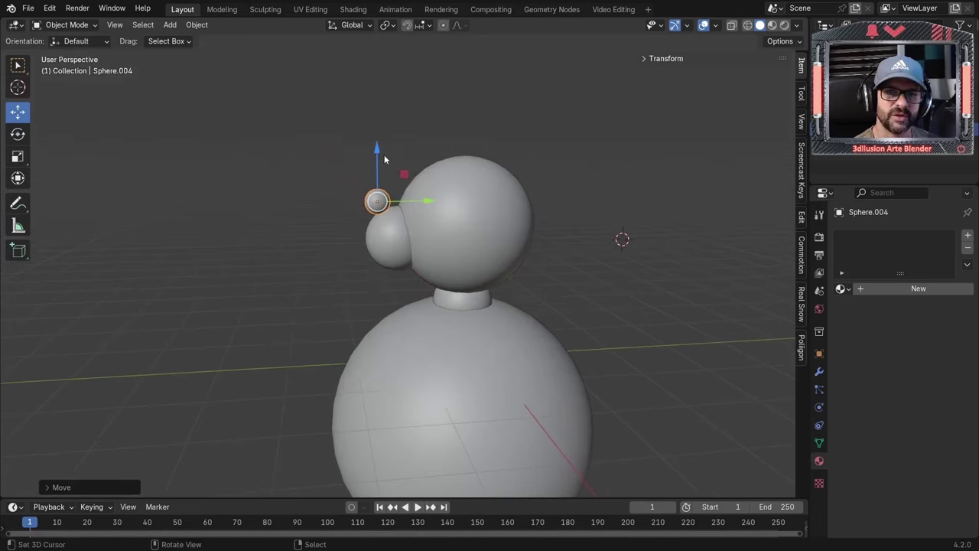
pyautogui.moveTo(384, 155); pyautogui.dragTo(378, 158)
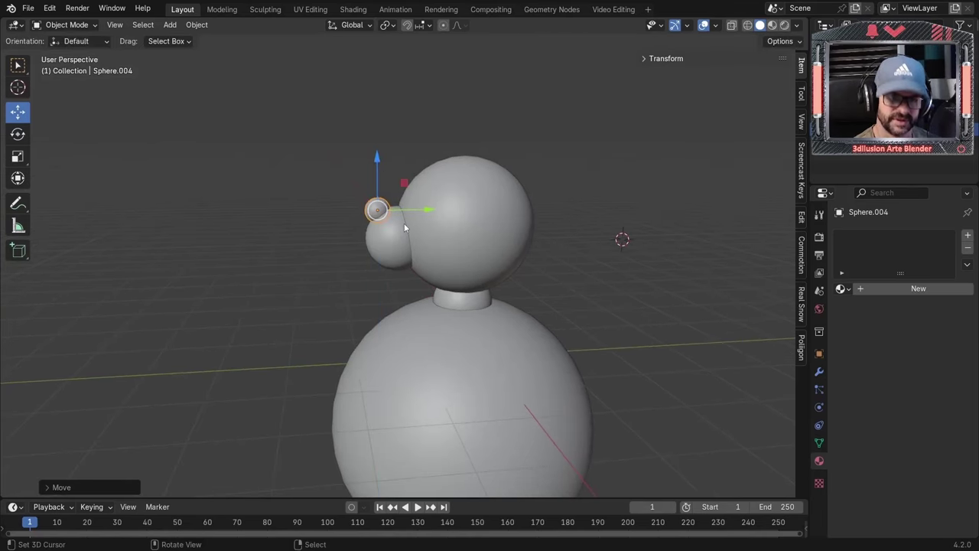
# Step: Rescale the nose sphere slightly at the upper front of the muzzle
pyautogui.hotkey('shift', 's')
pyautogui.click(404, 293)
pyautogui.press('s')
pyautogui.click(406, 283)
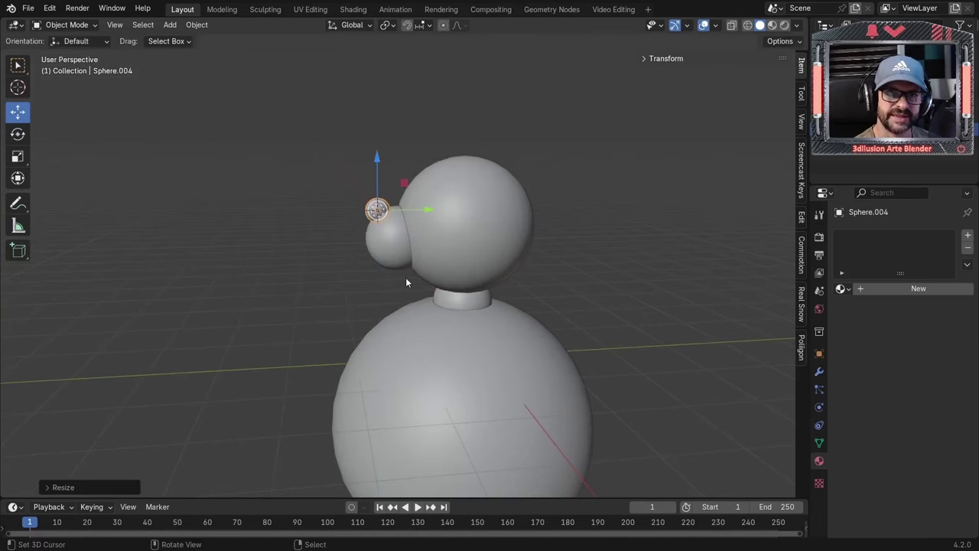
# Step: In front view, duplicate the head sphere, raise the copy along Z above the head and scale it down to about a third
pyautogui.moveTo(406, 283); pyautogui.dragTo(566, 254, button='middle')
pyautogui.scroll(-2, 566, 254)
pyautogui.press('KP_1')
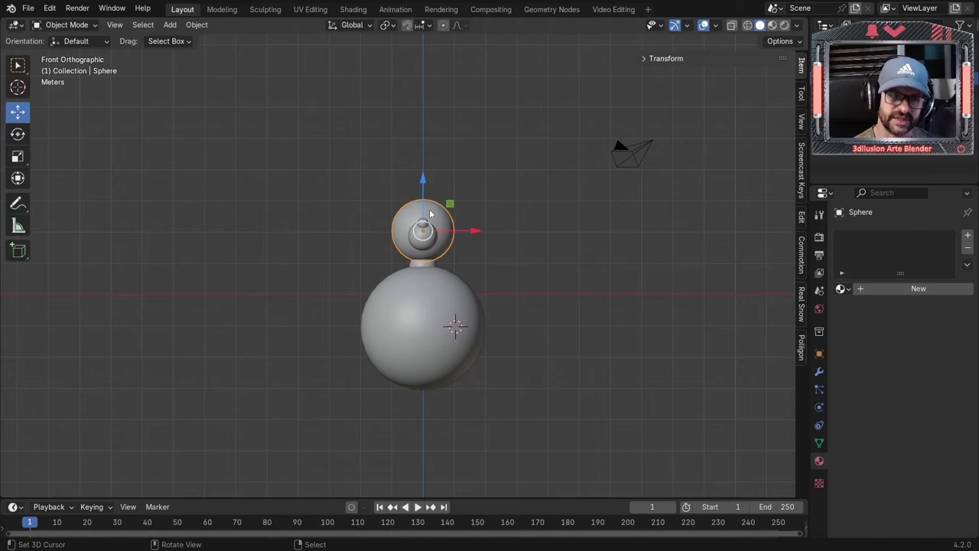
pyautogui.hotkey('shift', 'd')
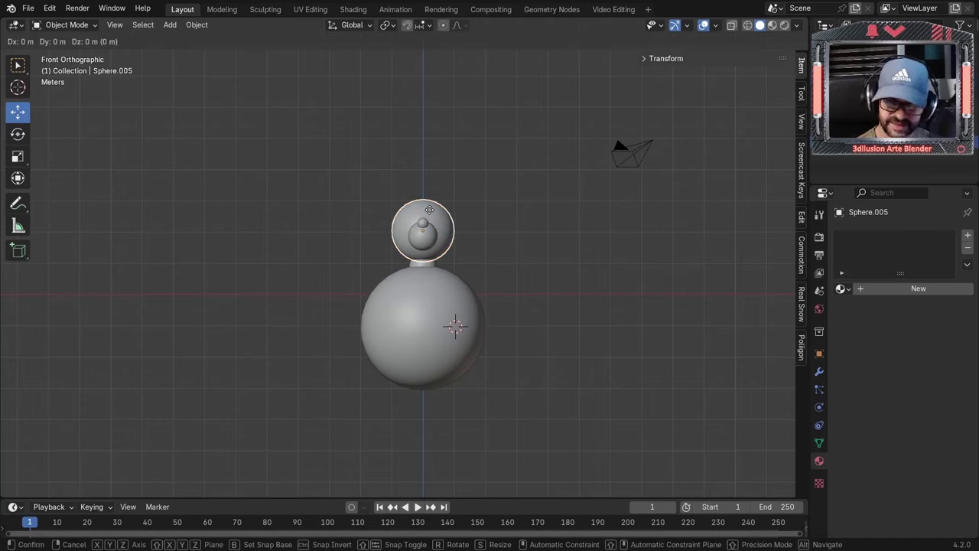
pyautogui.rightClick(429, 209)
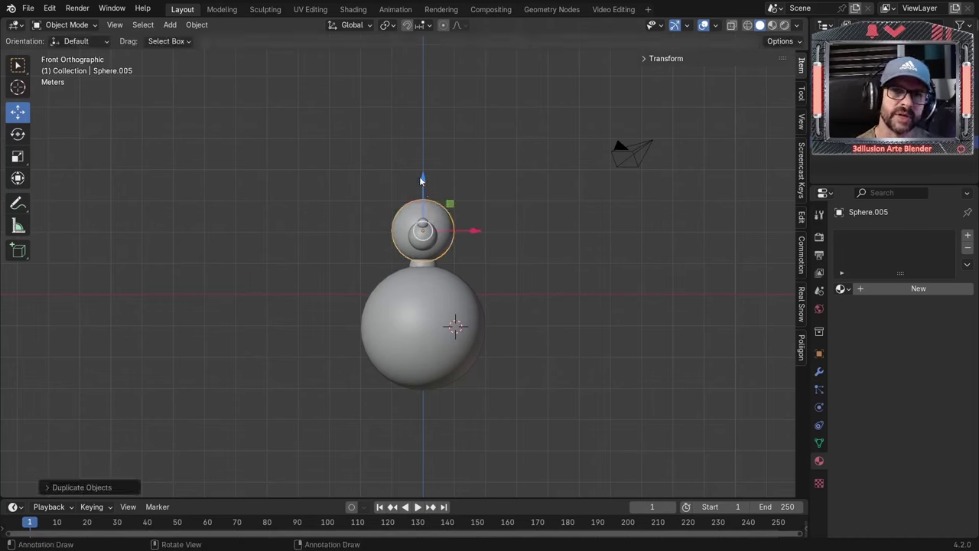
pyautogui.moveTo(420, 179); pyautogui.dragTo(422, 127)
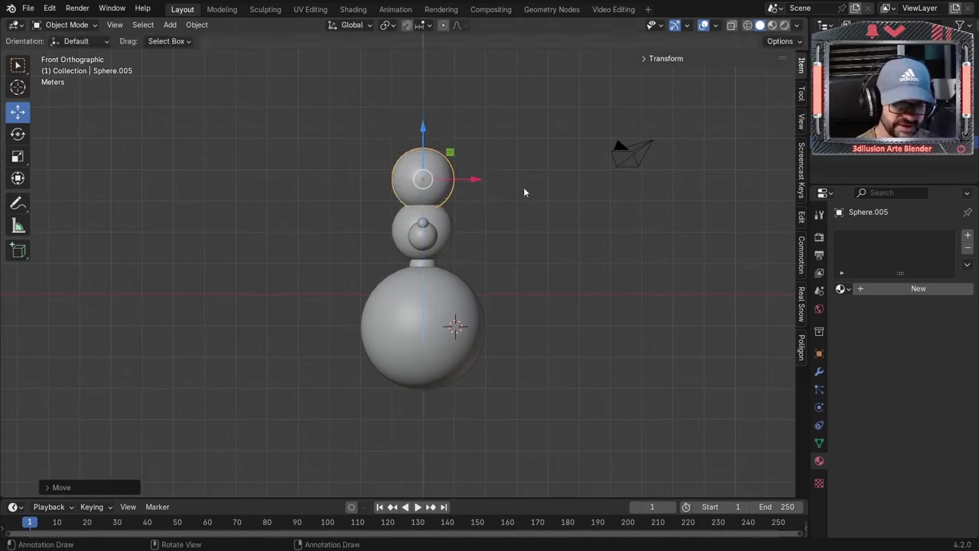
pyautogui.press('s')
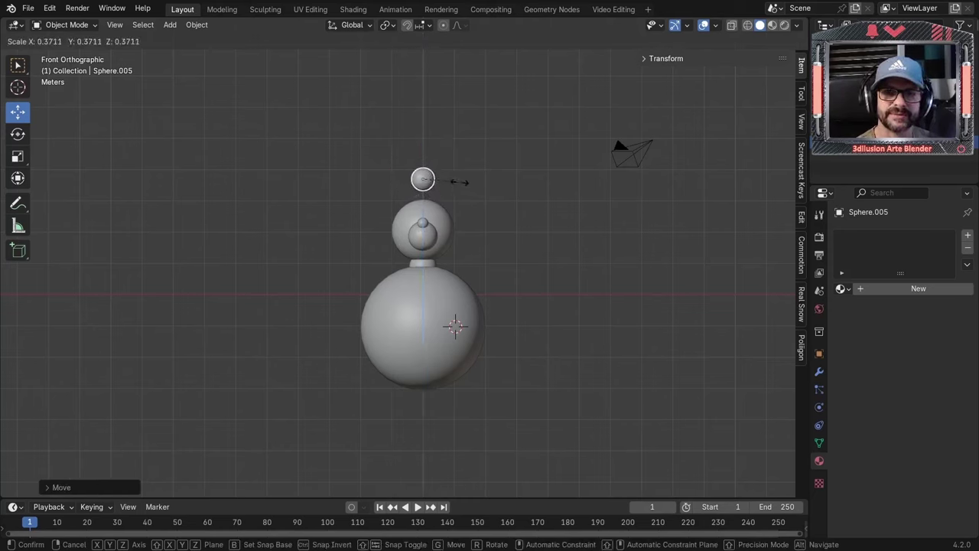
pyautogui.click(457, 179)
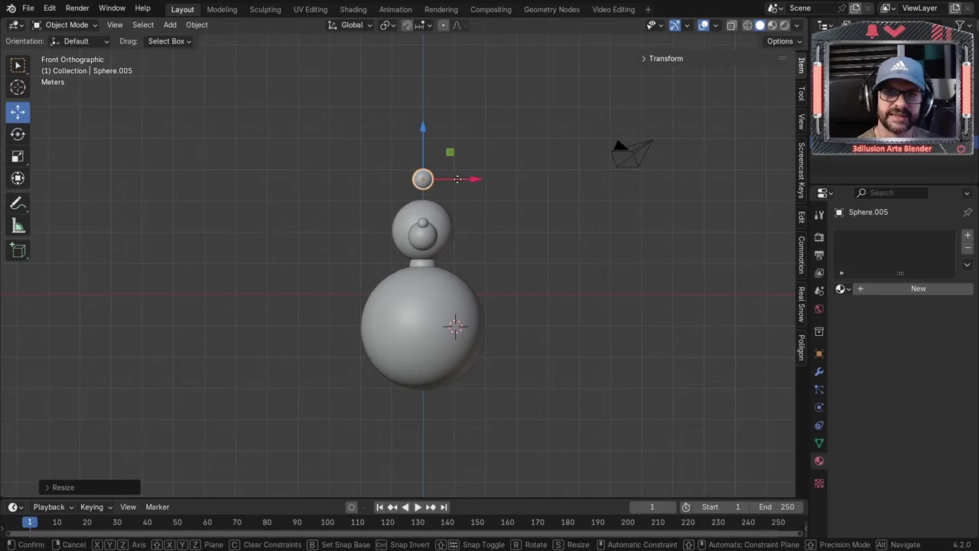
# Step: Move the small sphere along X and down along Z so it overlaps one upper side of the head as an ear
pyautogui.moveTo(457, 178); pyautogui.dragTo(483, 179)
pyautogui.moveTo(448, 139); pyautogui.dragTo(449, 161)
pyautogui.moveTo(491, 201); pyautogui.dragTo(482, 201)
pyautogui.moveTo(444, 164); pyautogui.dragTo(444, 163)
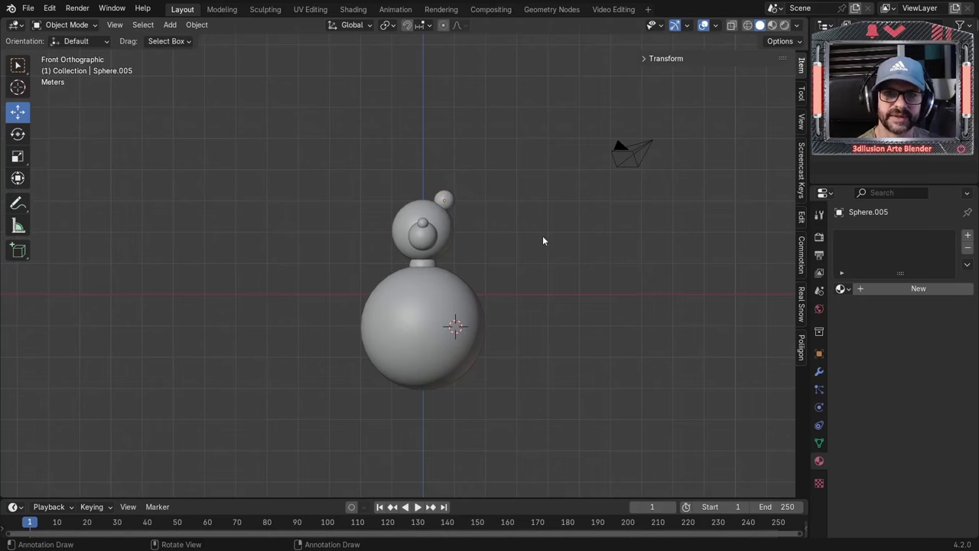
# Step: Scale the ear sphere up slightly in place
pyautogui.click(442, 201)
pyautogui.press('s')
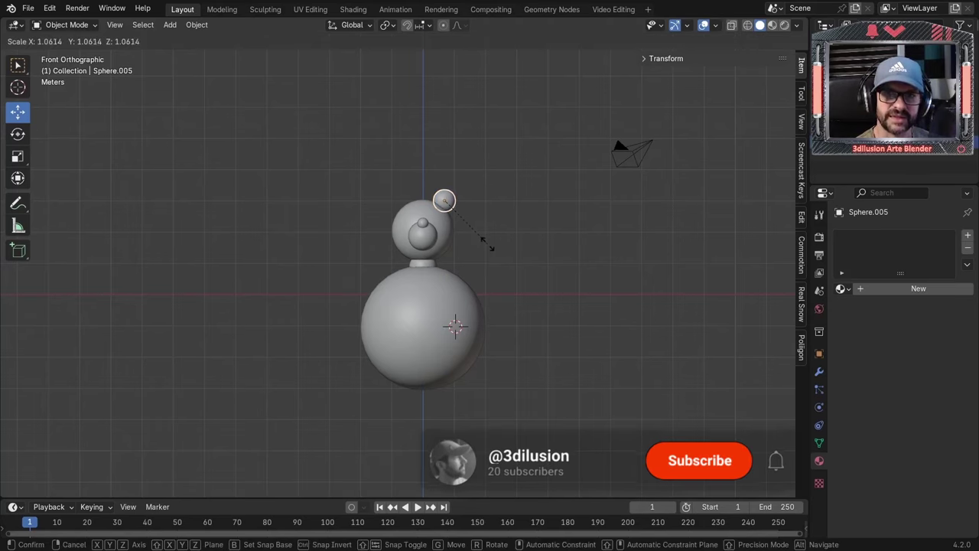
pyautogui.click(490, 244)
pyautogui.moveTo(489, 246); pyautogui.dragTo(500, 289, button='middle')
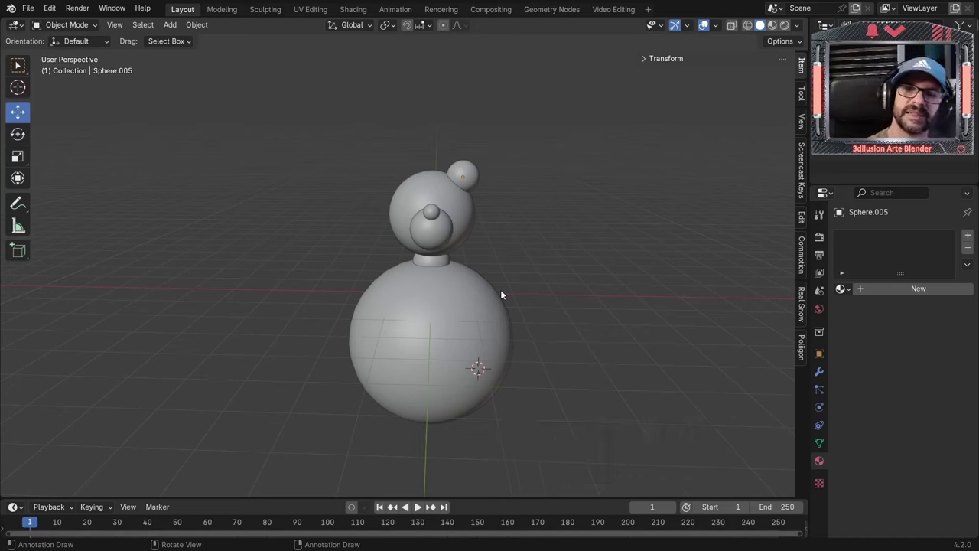
# Step: Add a Mirror modifier on the X axis to the ear sphere, with the head sphere as mirror object
pyautogui.click(477, 164)
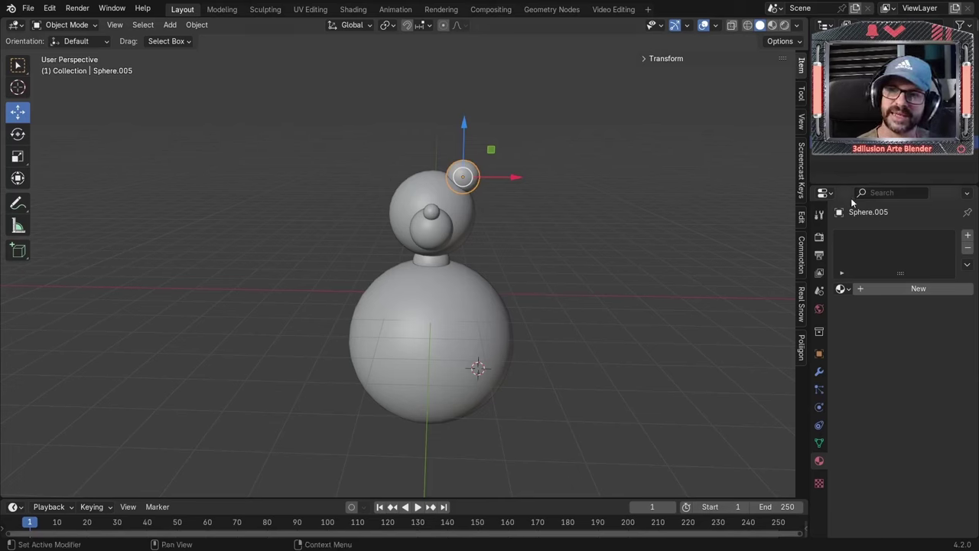
pyautogui.click(820, 372)
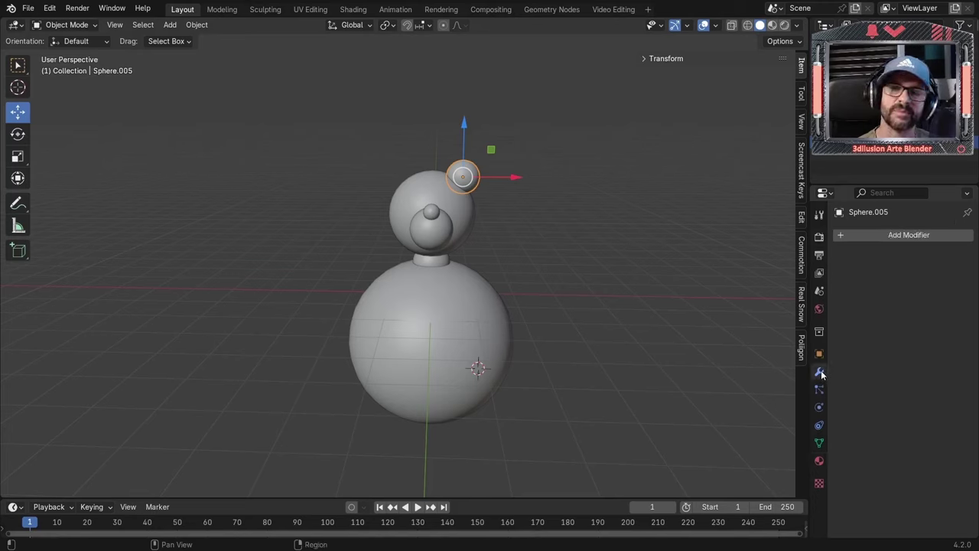
pyautogui.click(894, 233)
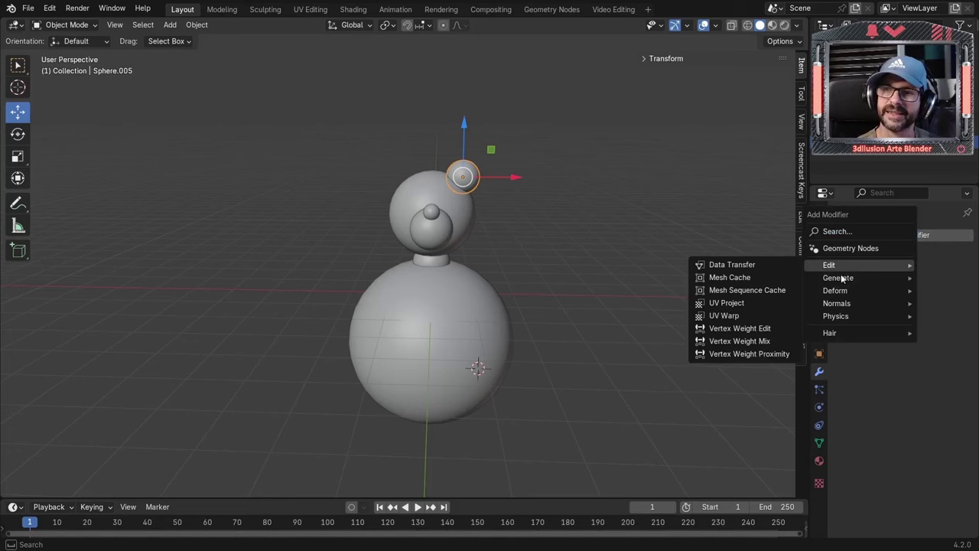
pyautogui.moveTo(841, 276)
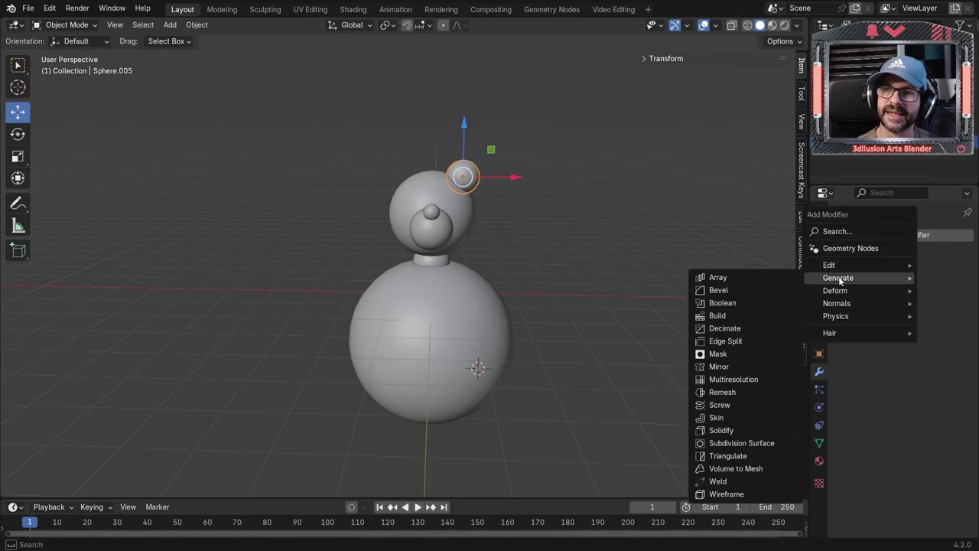
pyautogui.click(717, 368)
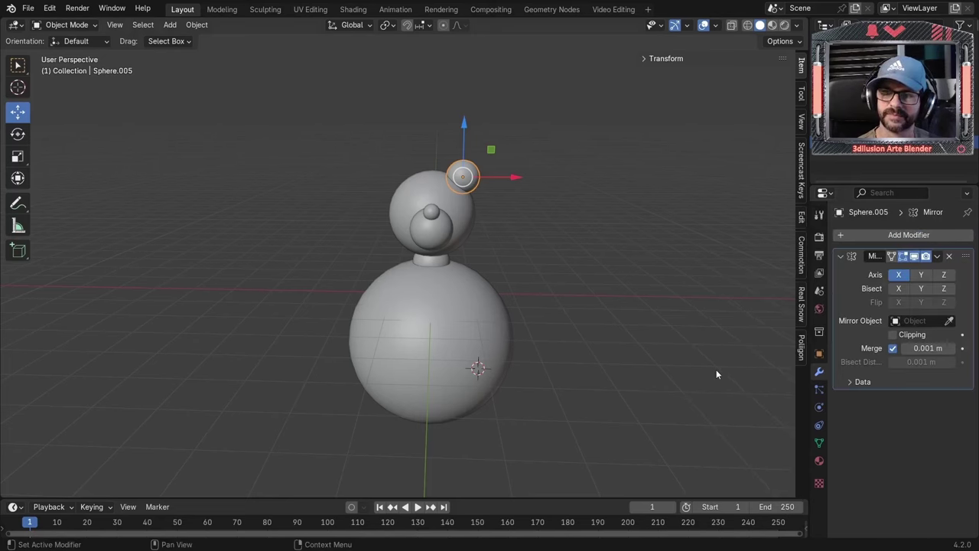
pyautogui.click(949, 320)
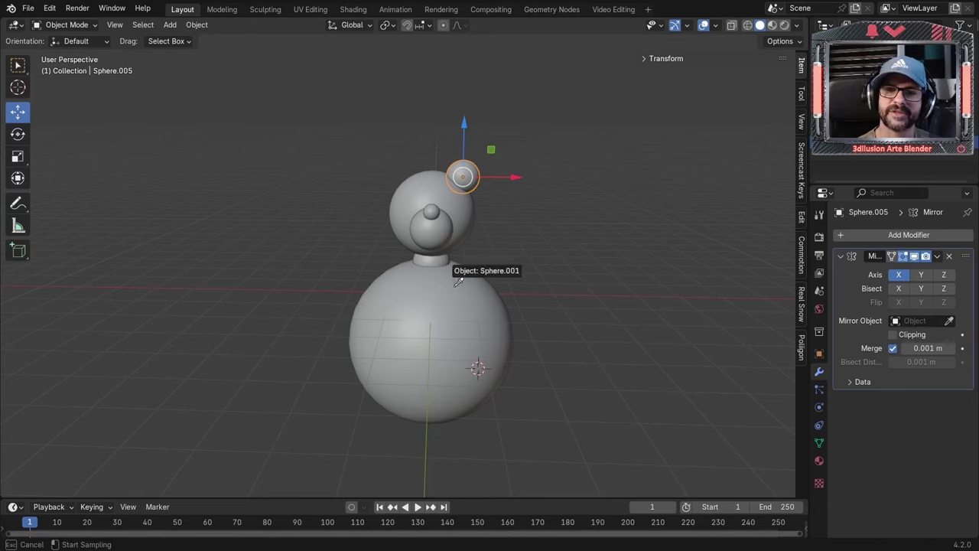
pyautogui.click(462, 200)
pyautogui.press('KP_1')
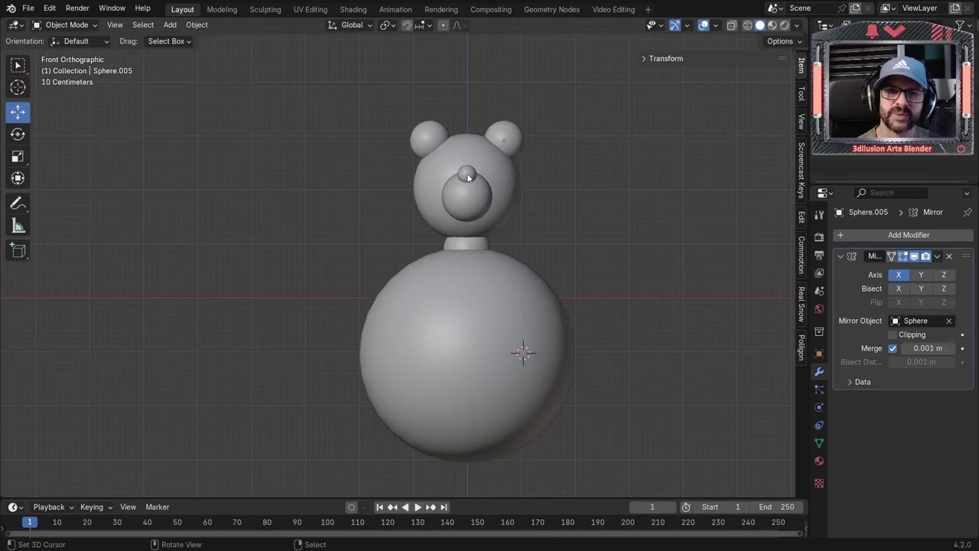
# Step: Duplicate the nose sphere, shift the copy along X toward the ear's side and raise it about 0.15 m along Z as an eye
pyautogui.click(469, 177)
pyautogui.press('g')
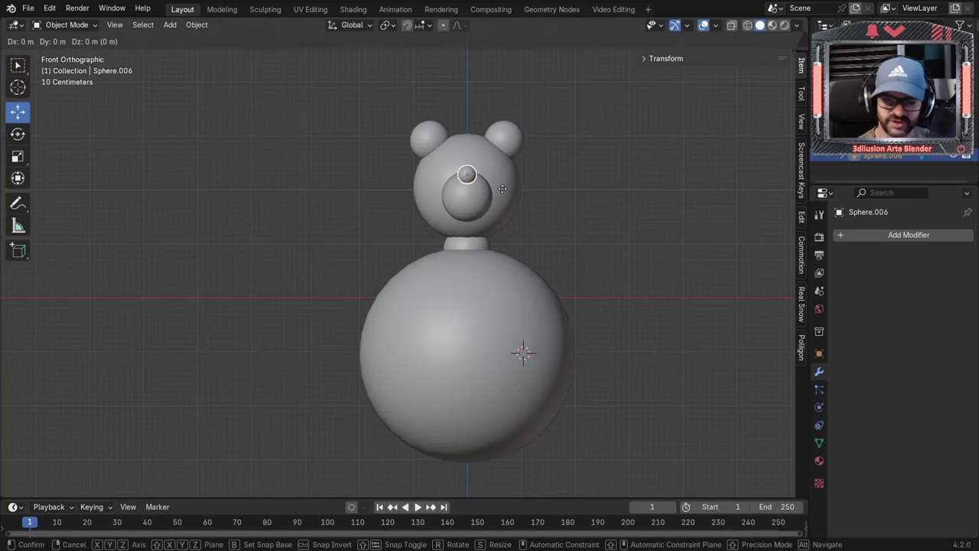
pyautogui.rightClick(502, 188)
pyautogui.moveTo(506, 172); pyautogui.dragTo(517, 171)
pyautogui.press('g')
pyautogui.press('z')
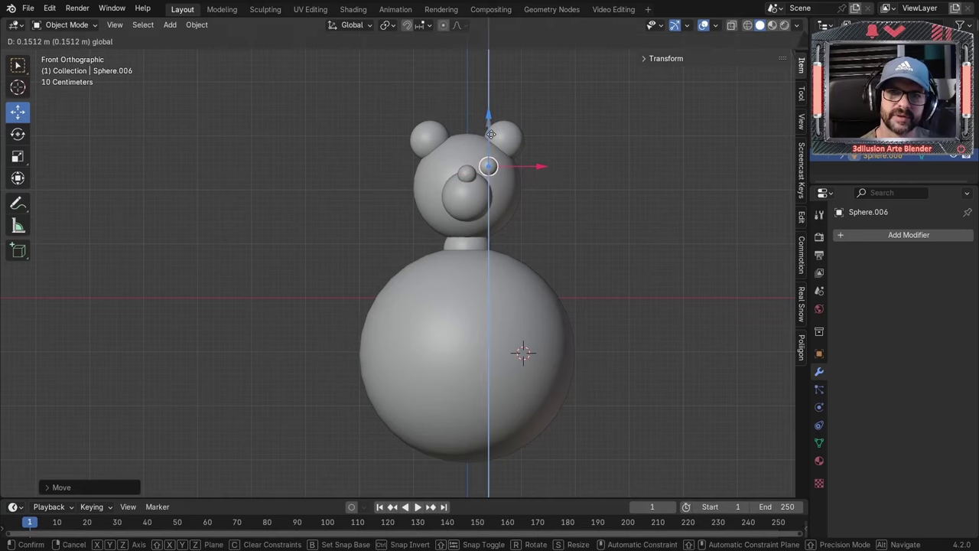
pyautogui.click(490, 135)
# Step: Rescale the eye sphere slightly and move it back along Y until it is partly sunk into the front of the head
pyautogui.press('s')
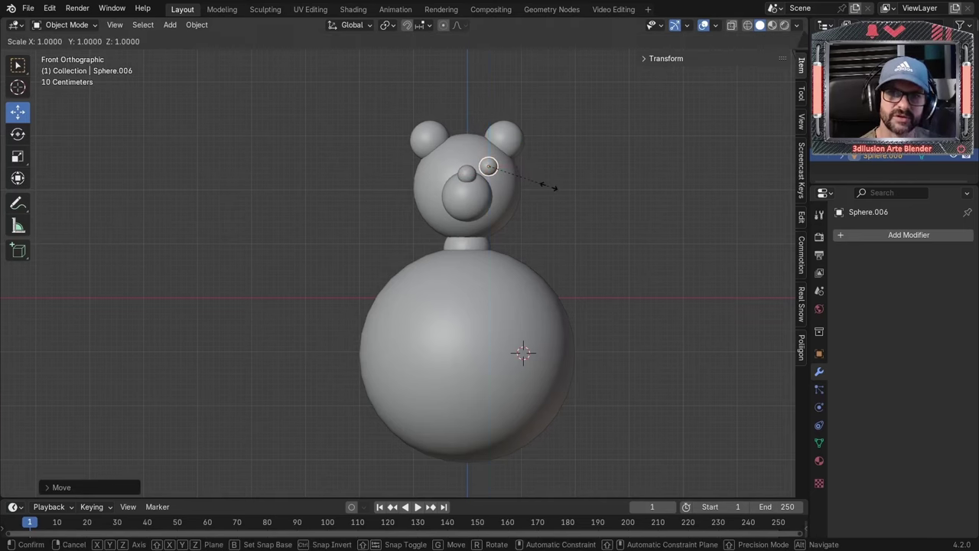
pyautogui.click(555, 191)
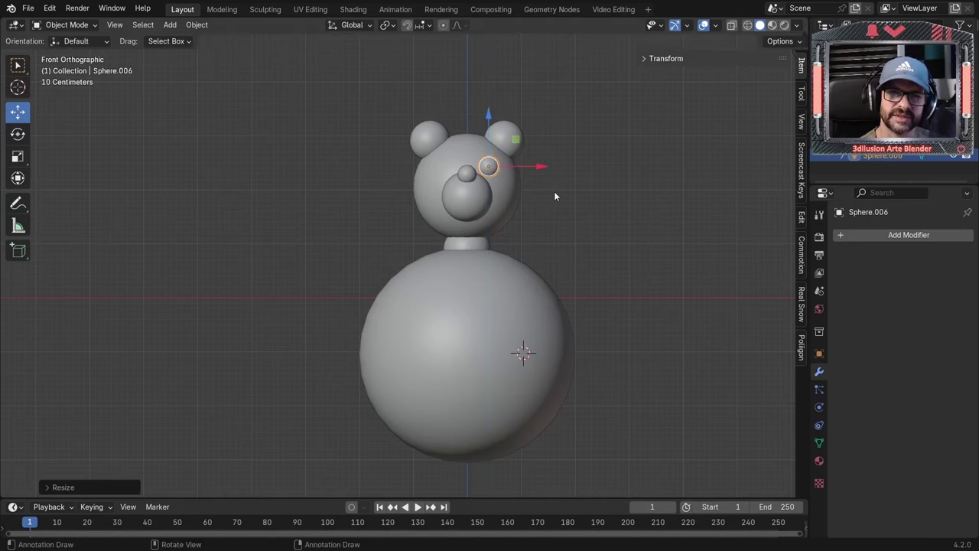
pyautogui.moveTo(554, 191); pyautogui.dragTo(459, 239, button='middle')
pyautogui.press('g')
pyautogui.press('y')
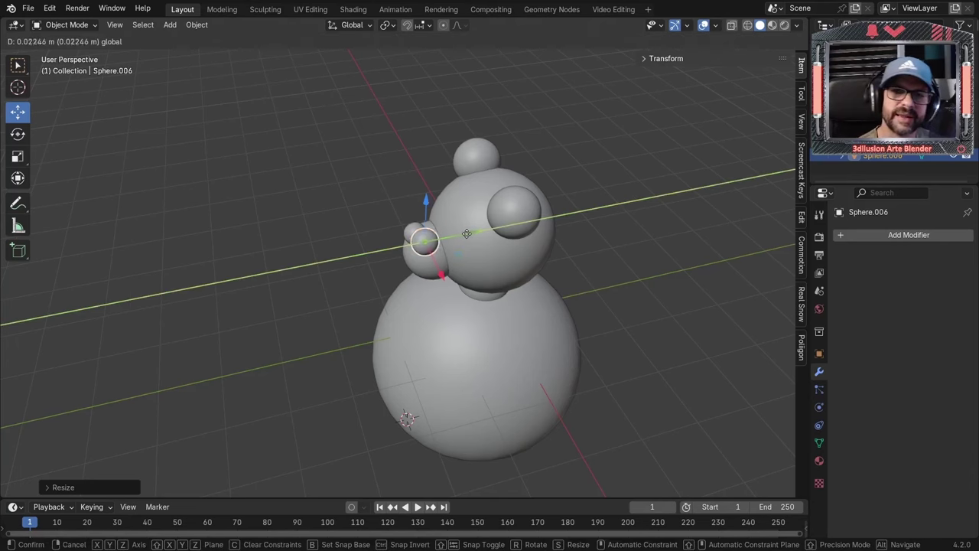
pyautogui.click(497, 232)
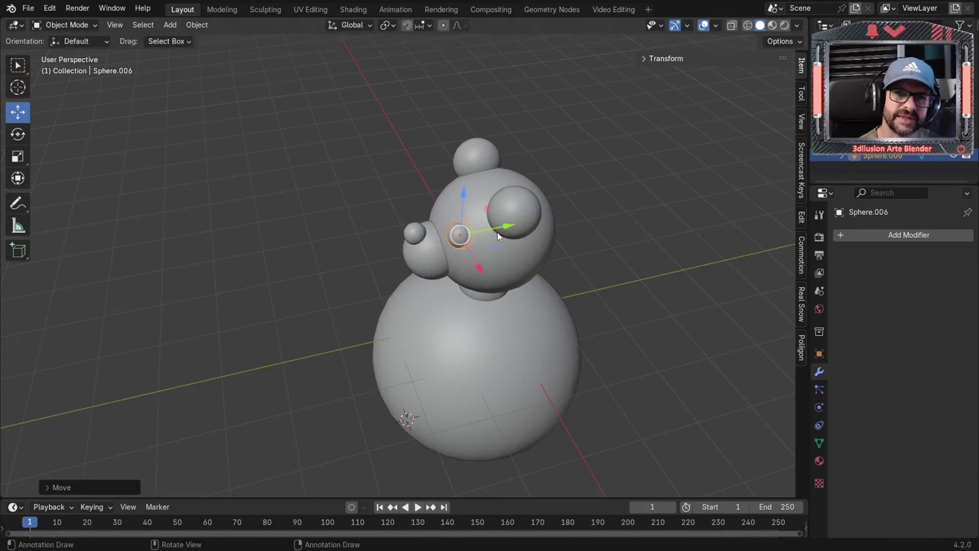
# Step: Add a Mirror modifier on the X axis to the eye sphere, with the head sphere as mirror object
pyautogui.press('KP_1')
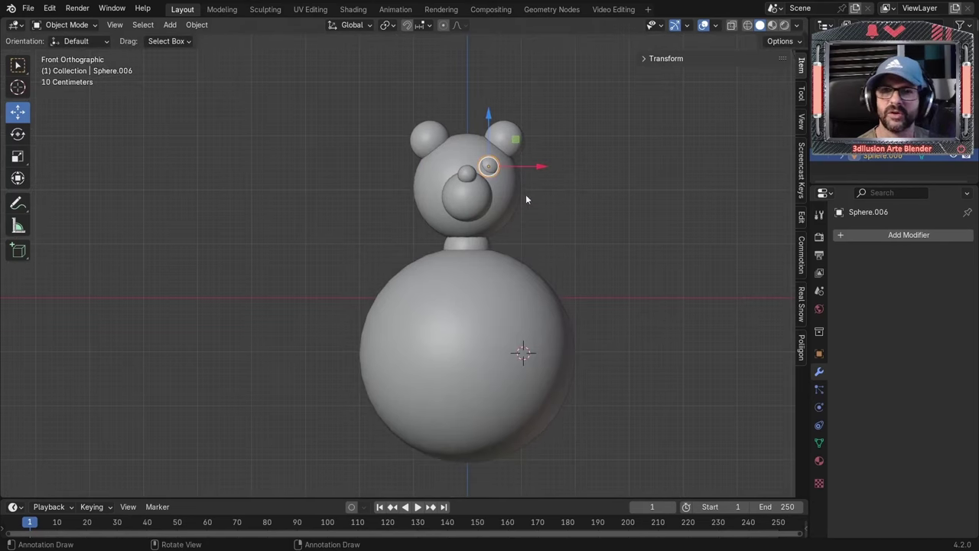
pyautogui.click(873, 237)
pyautogui.moveTo(878, 235)
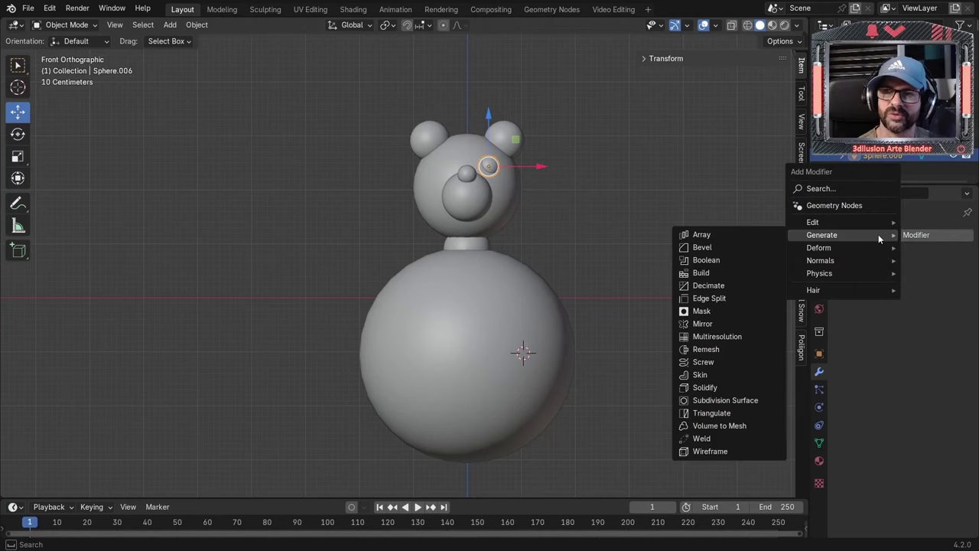
pyautogui.click(705, 324)
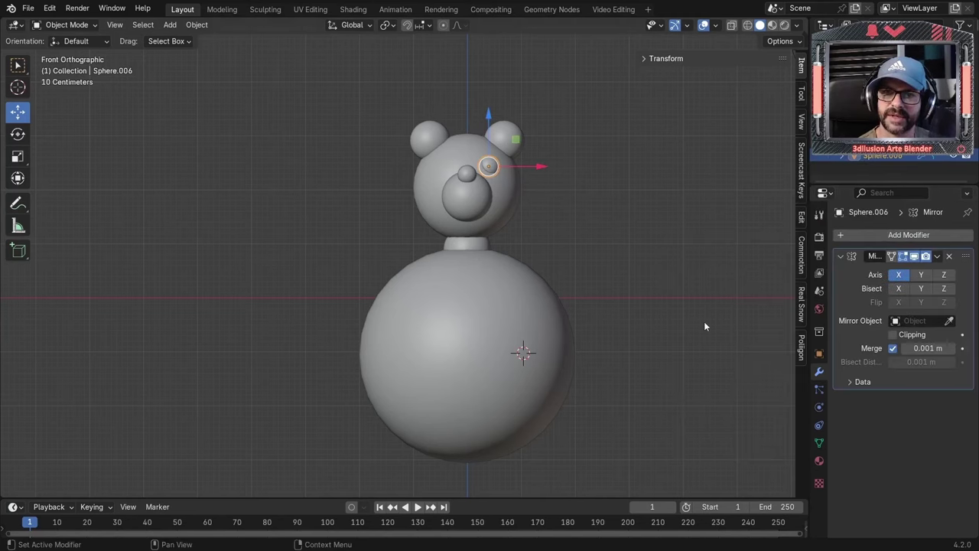
pyautogui.click(949, 319)
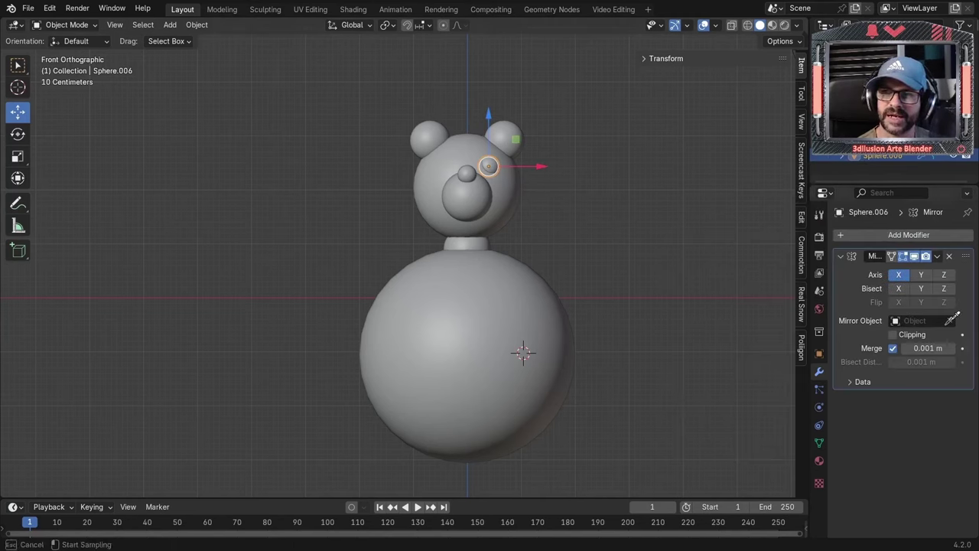
pyautogui.click(460, 151)
pyautogui.click(617, 179)
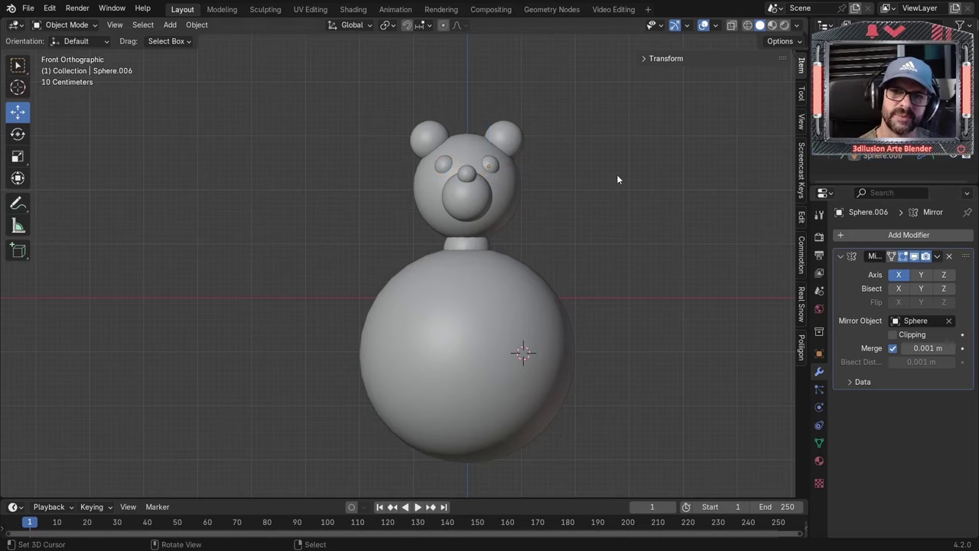
# Step: In front view, scale the body sphere down to about 0.9 and raise it along Z to meet the neck
pyautogui.scroll(-2, 461, 174)
pyautogui.moveTo(493, 222); pyautogui.dragTo(405, 293, button='middle')
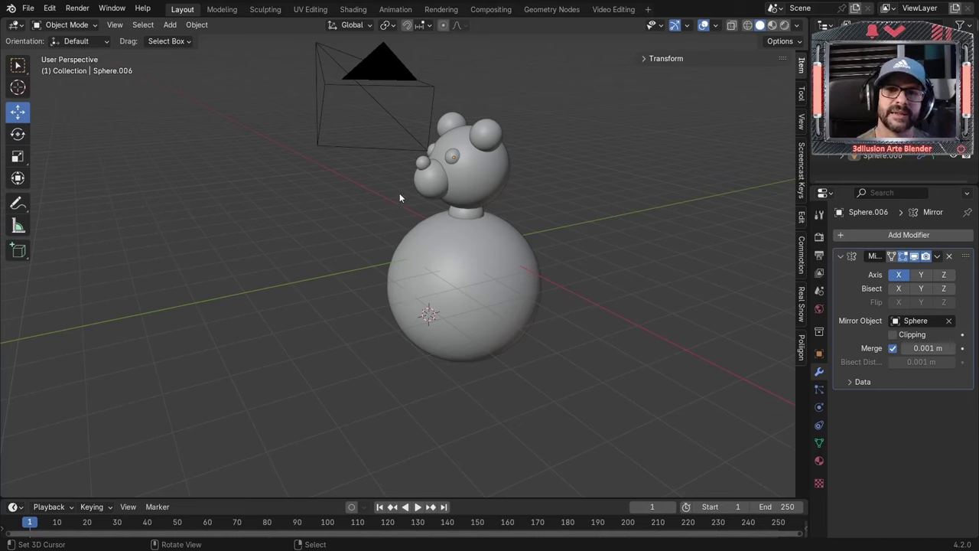
pyautogui.click(387, 283)
pyautogui.press('KP_1')
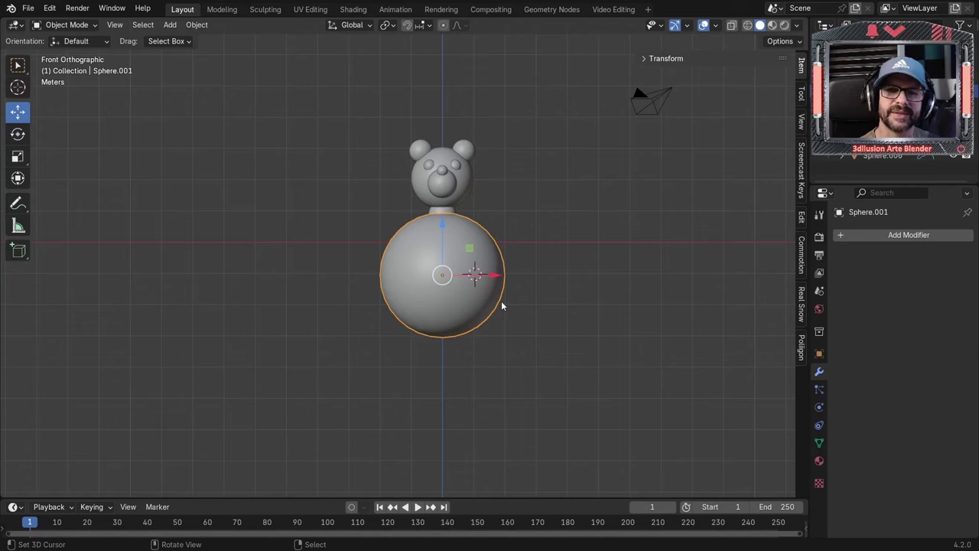
pyautogui.press('s')
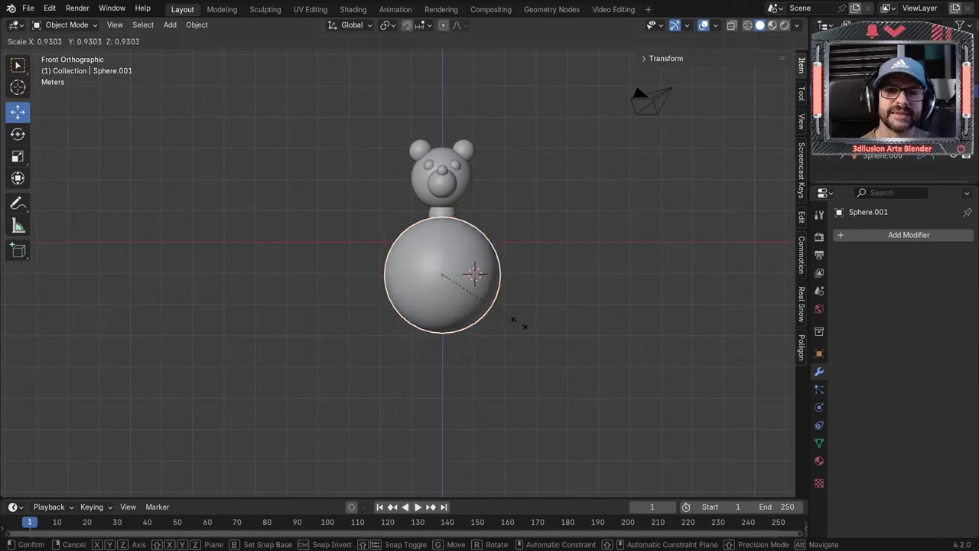
pyautogui.click(516, 317)
pyautogui.moveTo(445, 229); pyautogui.dragTo(442, 209)
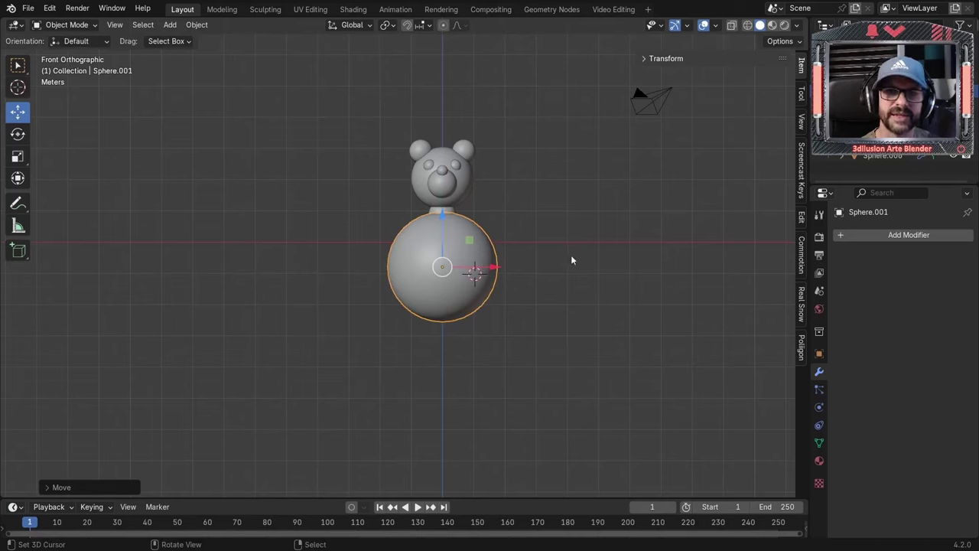
# Step: Scale the body sphere to about 0.92 along the X axis to make it narrower
pyautogui.press('s')
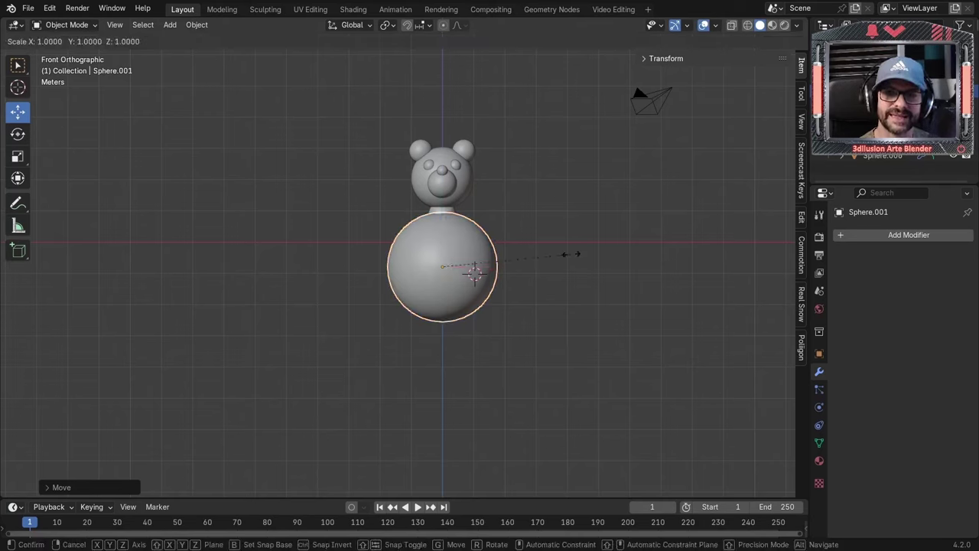
pyautogui.press('x')
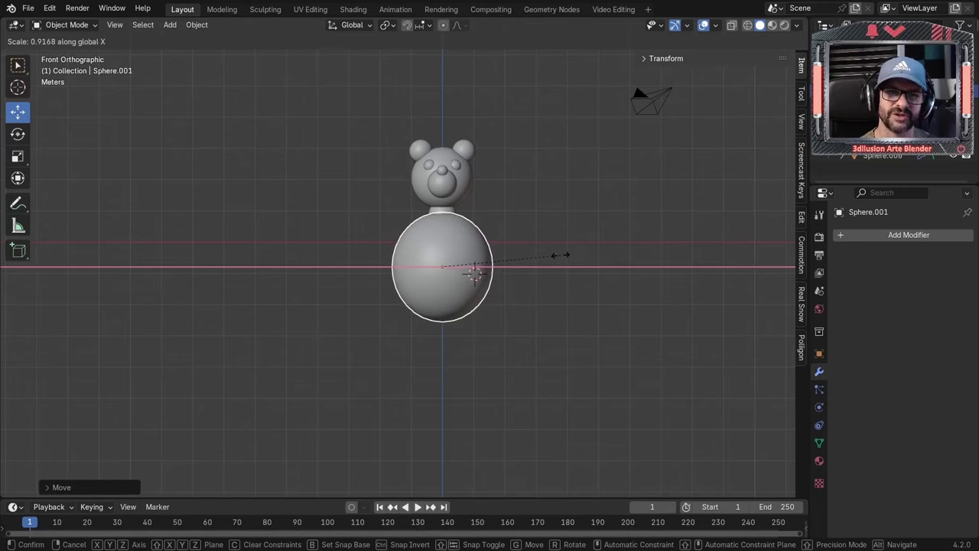
pyautogui.click(560, 254)
pyautogui.click(558, 308)
pyautogui.moveTo(558, 307); pyautogui.dragTo(569, 200, button='middle')
pyautogui.press('KP_1')
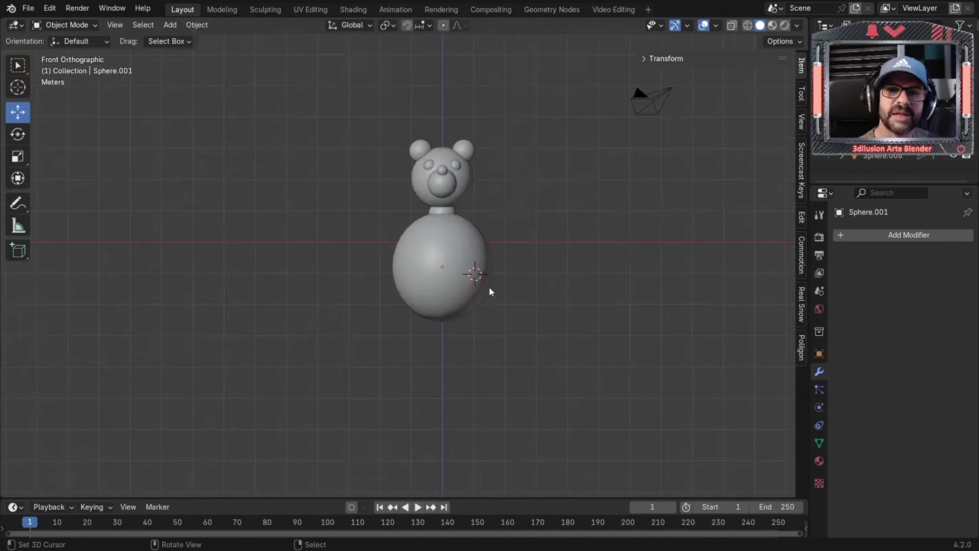
# Step: Duplicate the mirrored ear spheres and move the copy down along Z to neck level
pyautogui.click(466, 150)
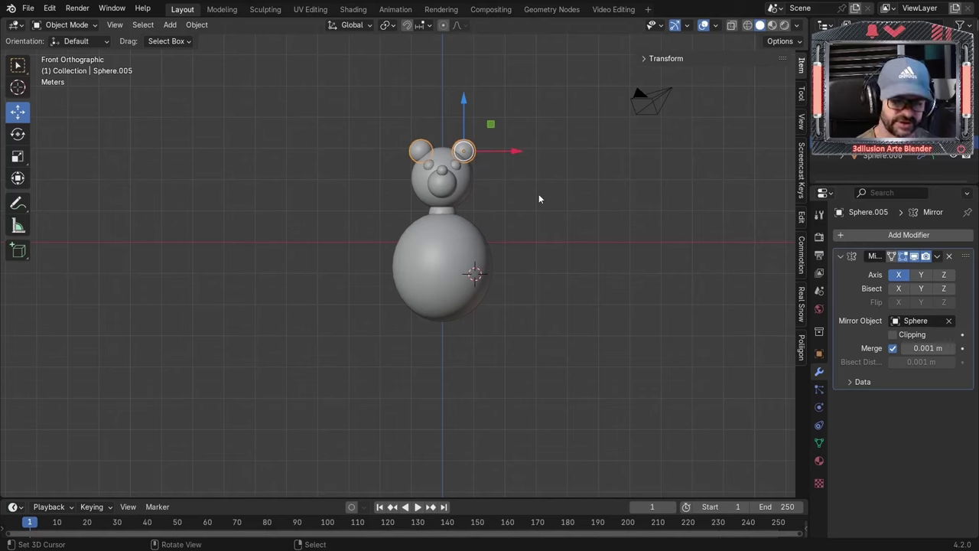
pyautogui.hotkey('shift', 'd')
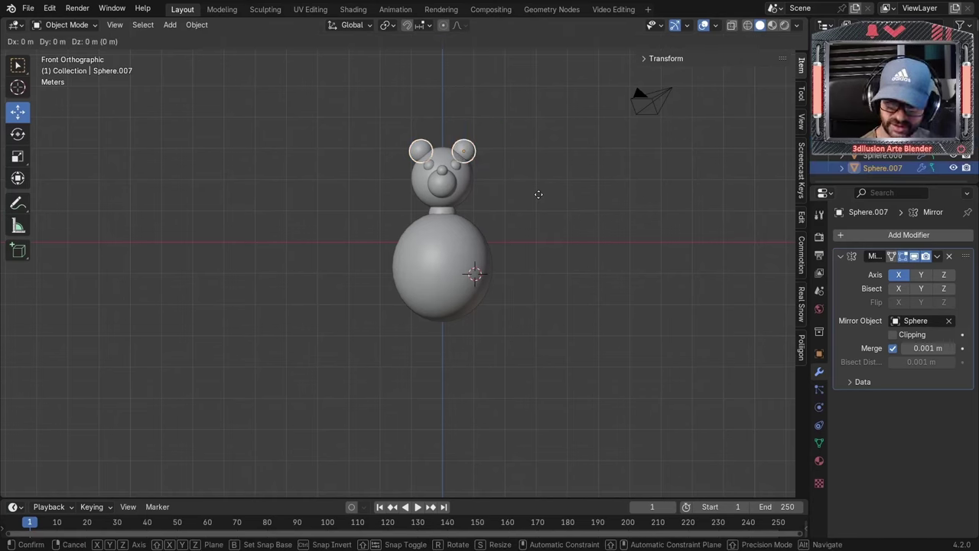
pyautogui.rightClick(539, 194)
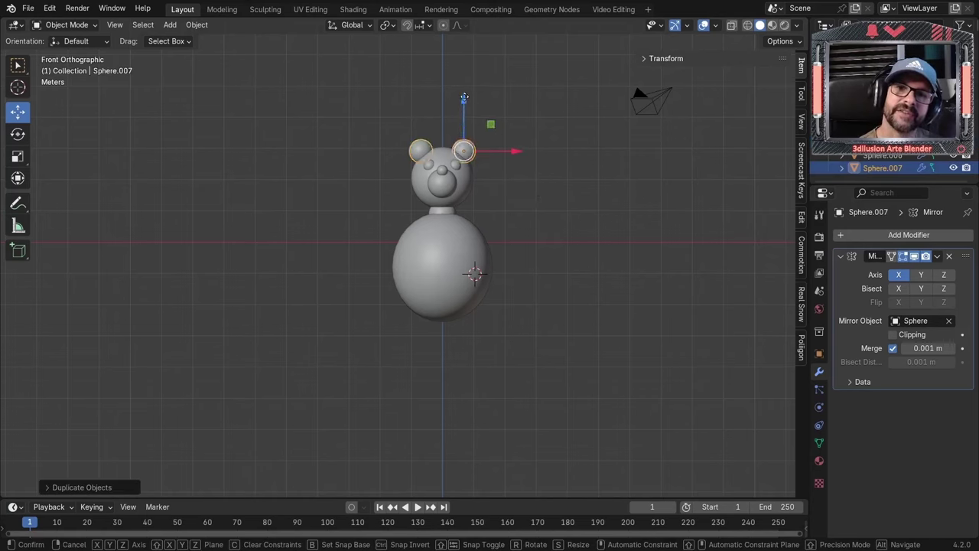
pyautogui.moveTo(461, 102); pyautogui.dragTo(462, 158)
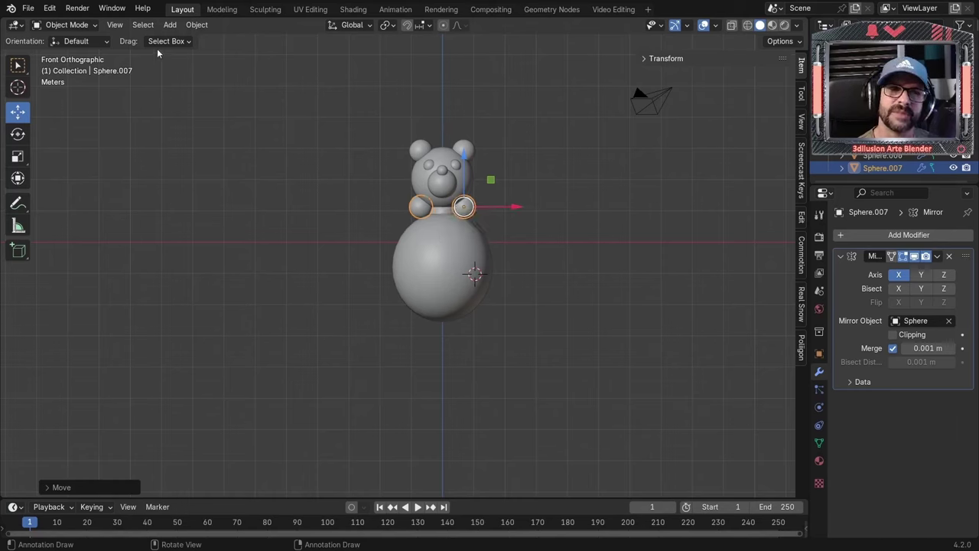
pyautogui.click(76, 25)
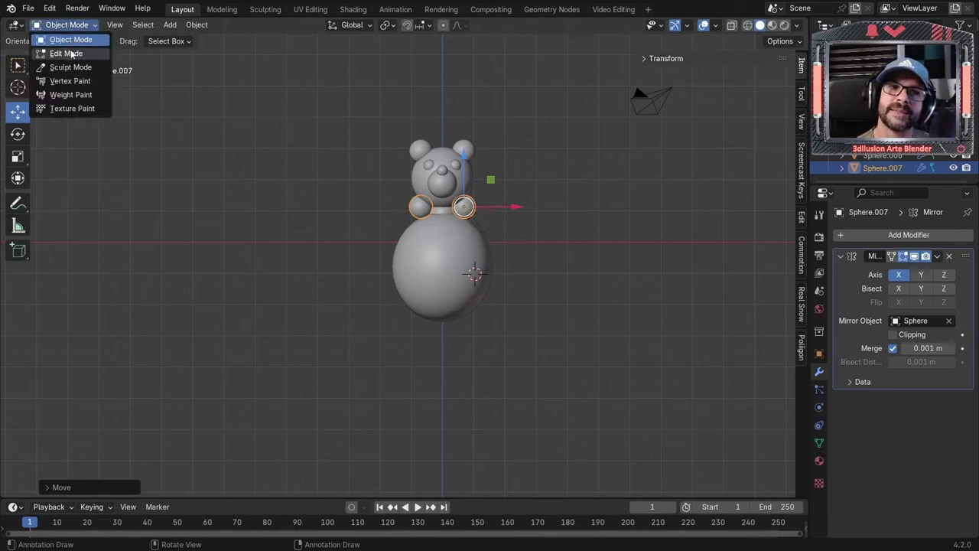
pyautogui.click(69, 54)
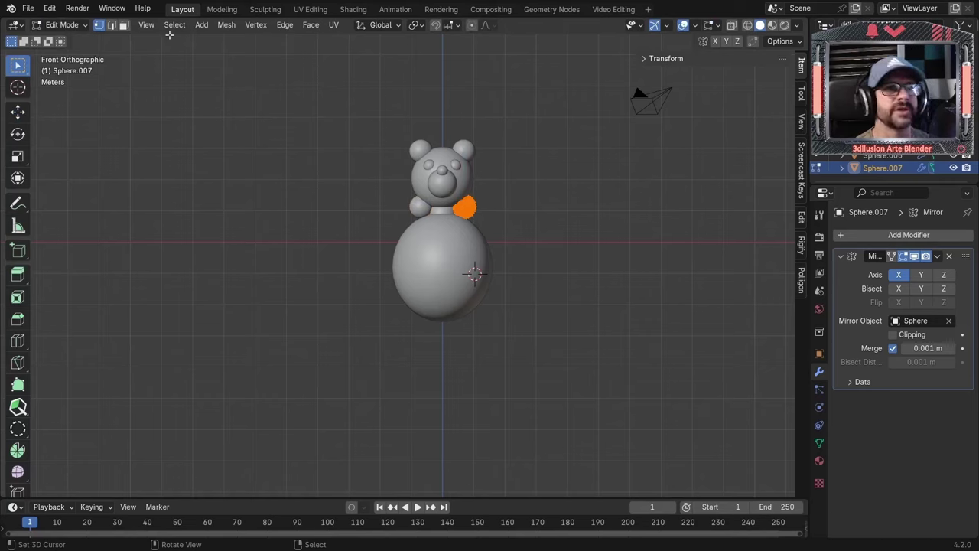
pyautogui.click(61, 25)
pyautogui.click(65, 41)
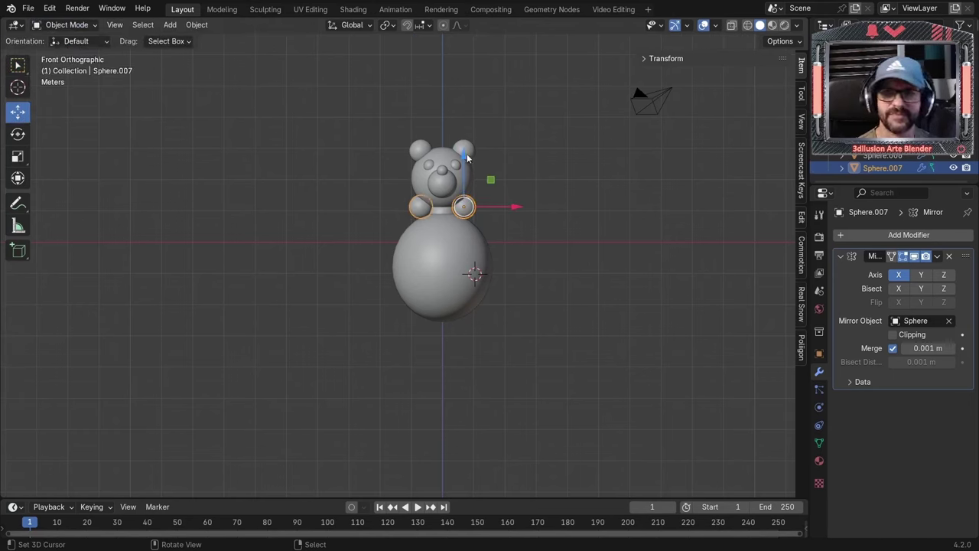
# Step: Move the duplicated mirrored spheres down and outward onto the body's shoulders and scale them up slightly
pyautogui.moveTo(465, 157); pyautogui.dragTo(466, 174)
pyautogui.moveTo(505, 224); pyautogui.dragTo(523, 230)
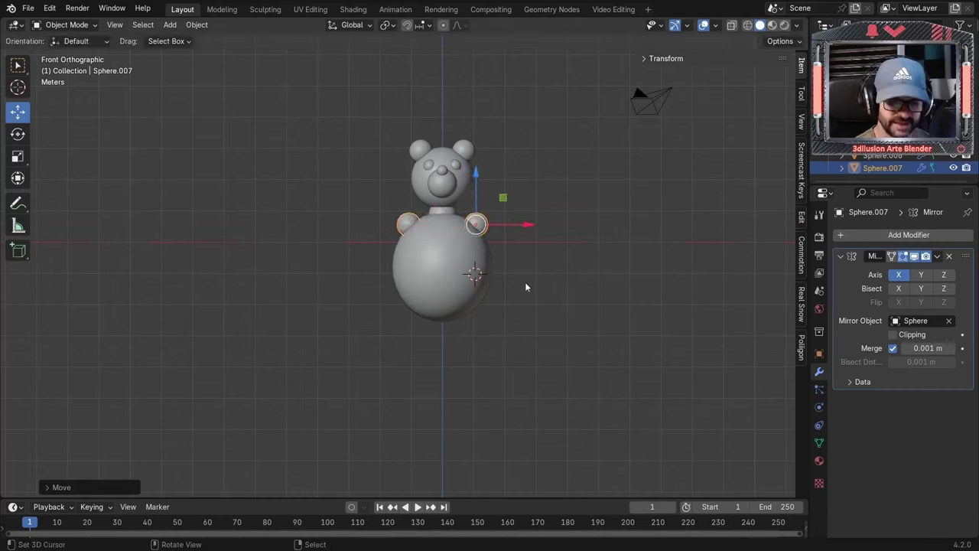
pyautogui.press('s')
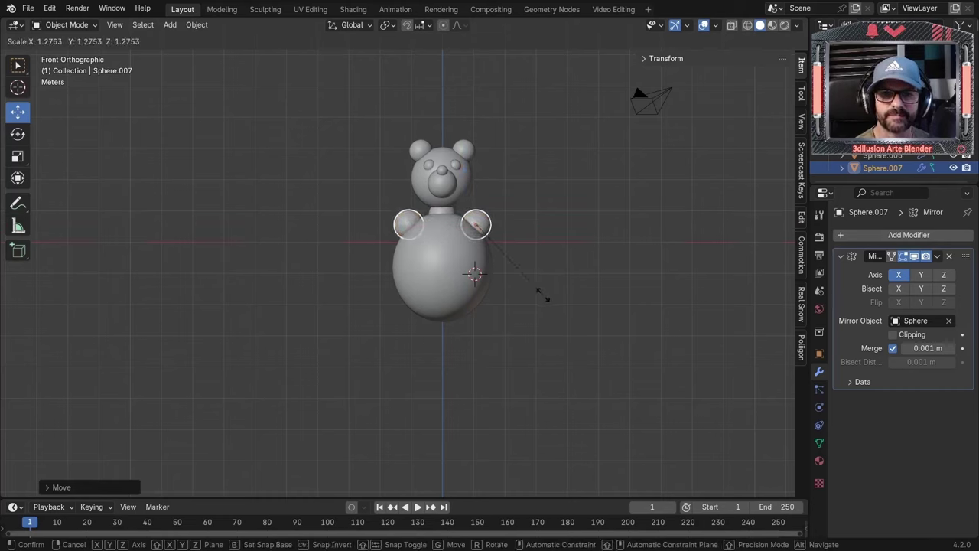
pyautogui.click(536, 288)
# Step: Fine-tune the shoulder spheres by lowering them slightly along Z and spreading them apart along X
pyautogui.moveTo(475, 185); pyautogui.dragTo(475, 191)
pyautogui.click(567, 201)
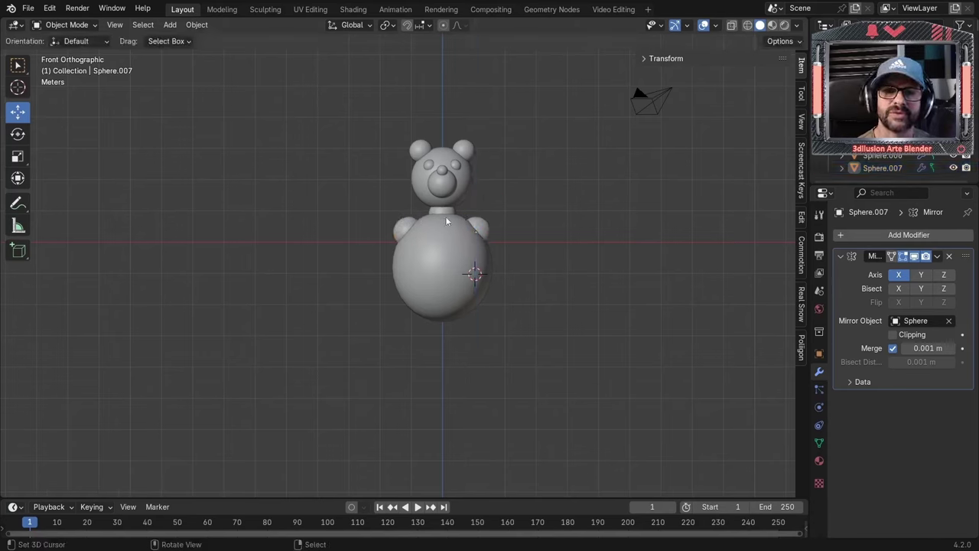
pyautogui.click(489, 223)
pyautogui.moveTo(517, 232); pyautogui.dragTo(520, 231)
pyautogui.click(518, 264)
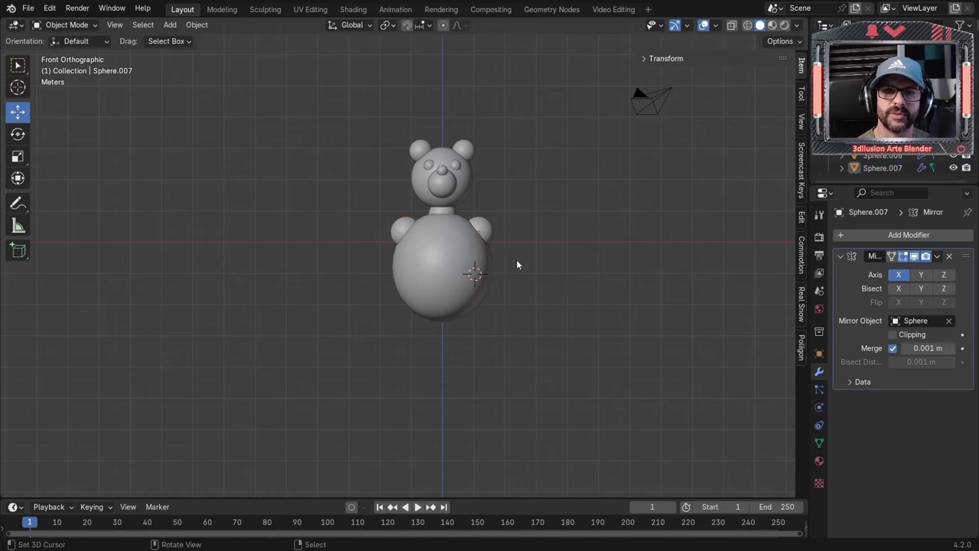
# Step: Duplicate the mirrored shoulder spheres and lower the copy along Z to the base of the body as feet
pyautogui.click(477, 228)
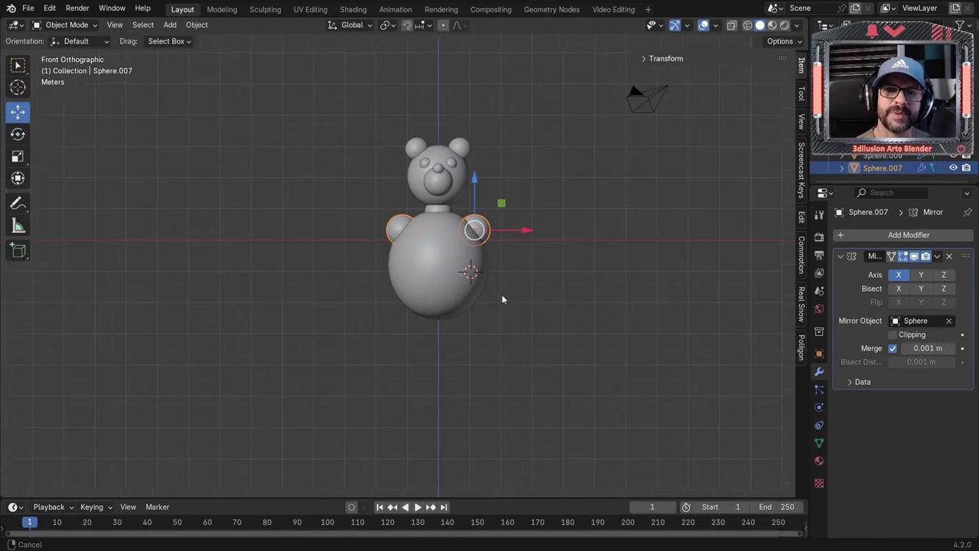
pyautogui.keyDown('shift'); pyautogui.moveTo(502, 294); pyautogui.dragTo(491, 251, button='middle'); pyautogui.keyUp('shift')
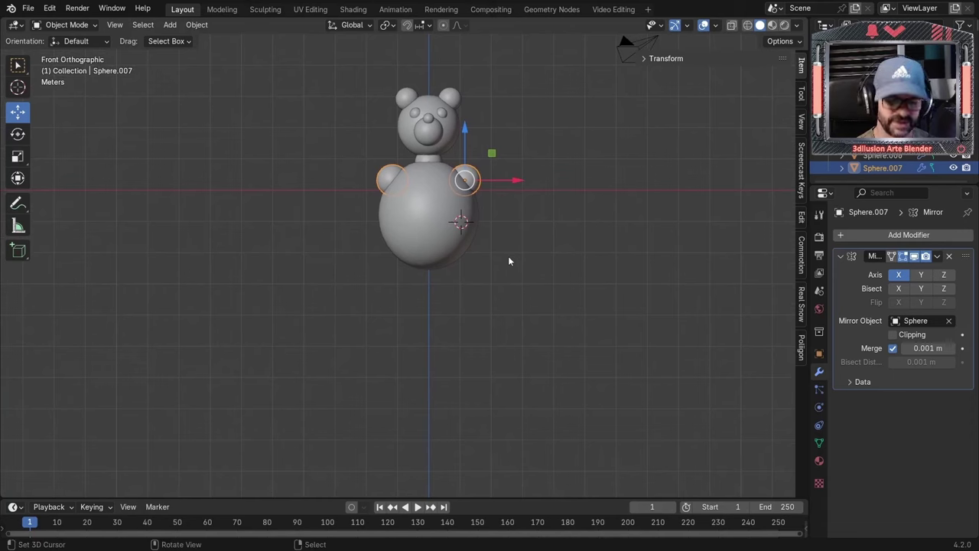
pyautogui.hotkey('shift', 'd')
pyautogui.press('z')
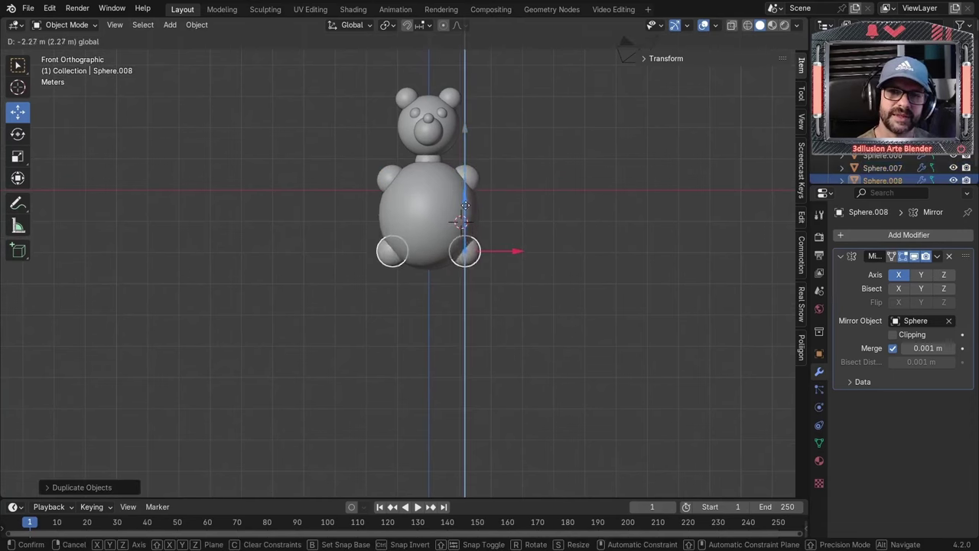
pyautogui.click(507, 267)
# Step: Bring the mirrored feet spheres closer together by moving them about 0.5 m inward along X
pyautogui.press('g')
pyautogui.press('x')
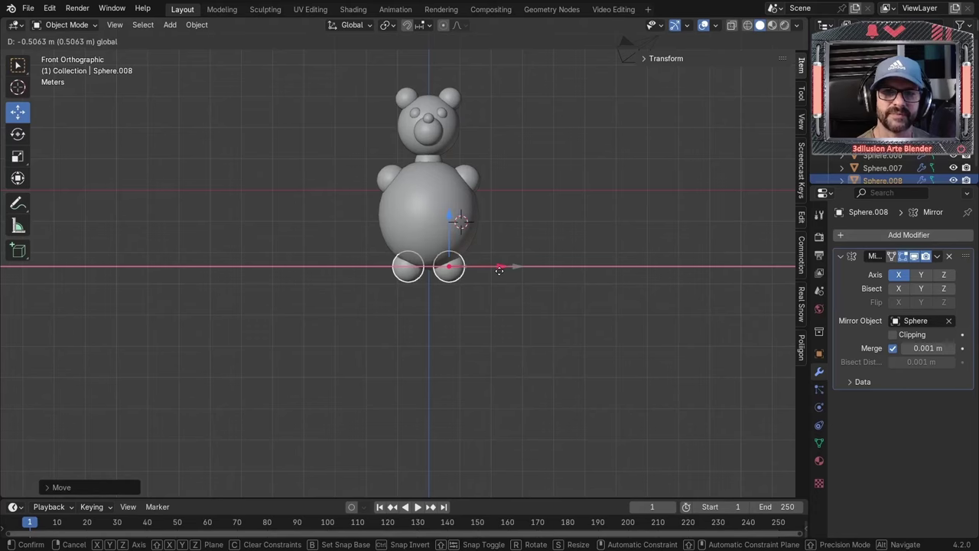
pyautogui.click(499, 269)
pyautogui.press('g')
pyautogui.press('x')
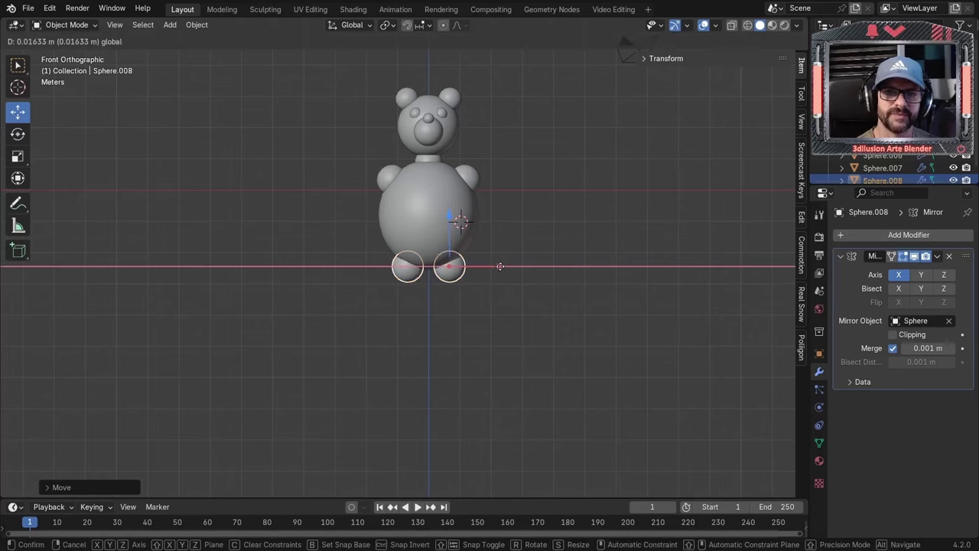
pyautogui.click(501, 266)
pyautogui.moveTo(500, 266); pyautogui.dragTo(355, 268, button='middle')
pyautogui.click(433, 223)
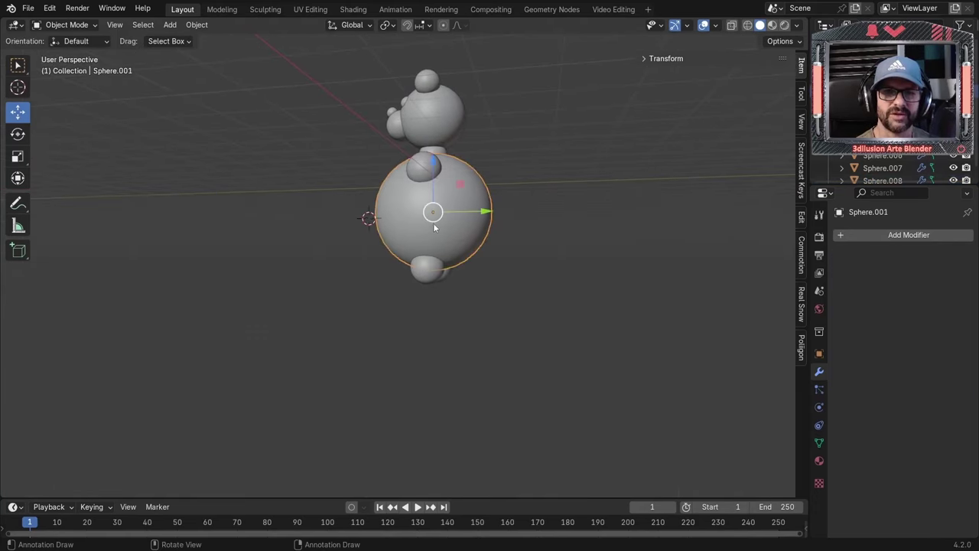
pyautogui.moveTo(433, 223); pyautogui.dragTo(452, 252, button='middle')
pyautogui.press('s')
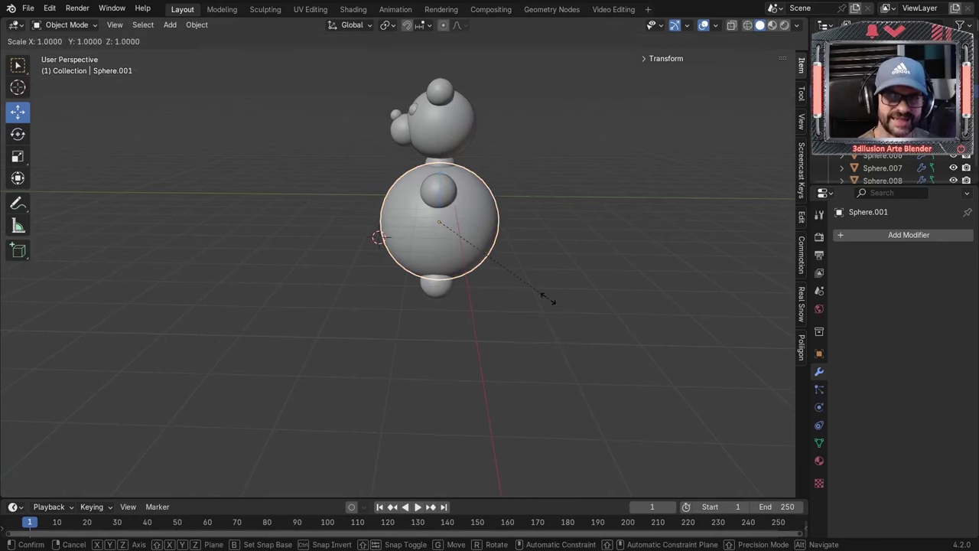
pyautogui.rightClick(542, 297)
pyautogui.moveTo(542, 298); pyautogui.dragTo(474, 188, button='middle')
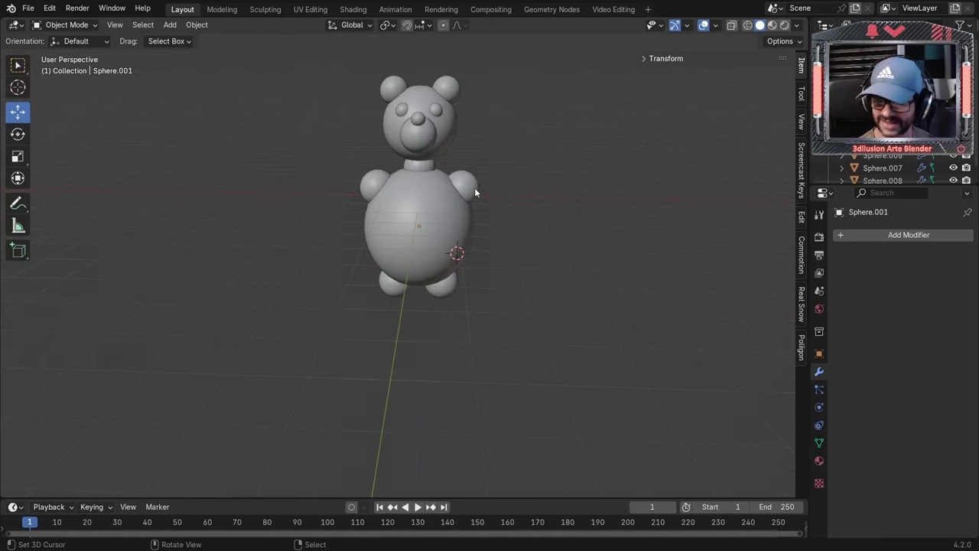
# Step: In front view, add a cylinder mesh beside the bear and align it to World
pyautogui.press('KP_1')
pyautogui.scroll(-3, 474, 187)
pyautogui.hotkey('shift', 'a')
pyautogui.moveTo(491, 236)
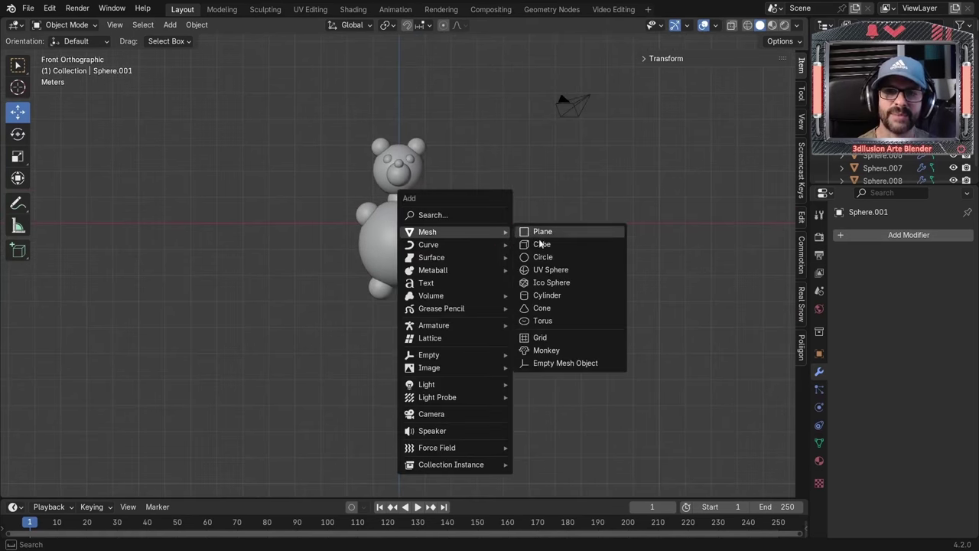
pyautogui.click(541, 296)
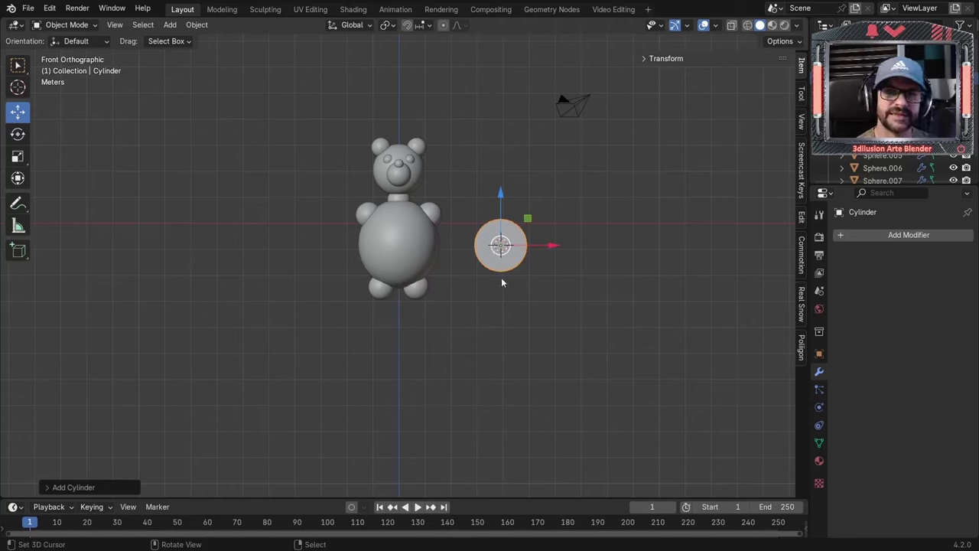
pyautogui.click(69, 487)
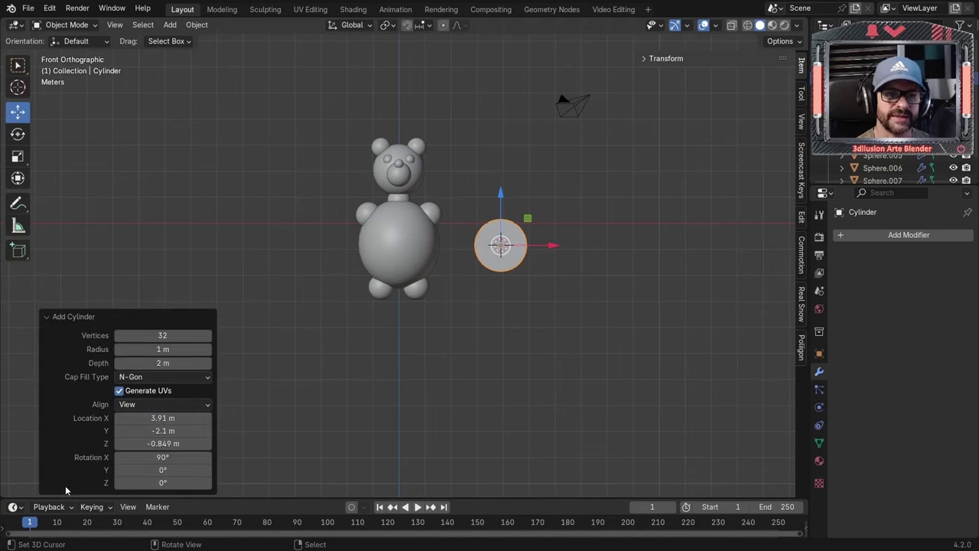
pyautogui.click(127, 404)
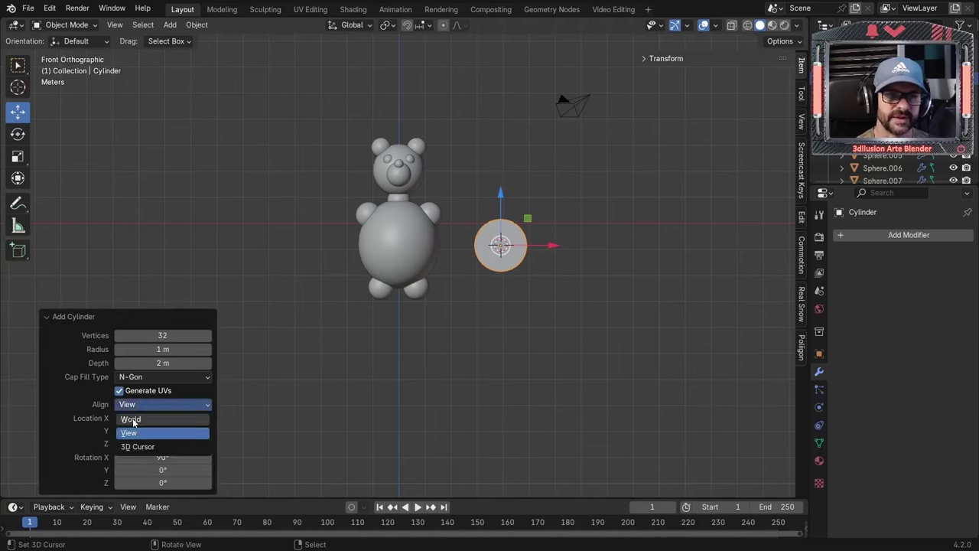
pyautogui.click(131, 419)
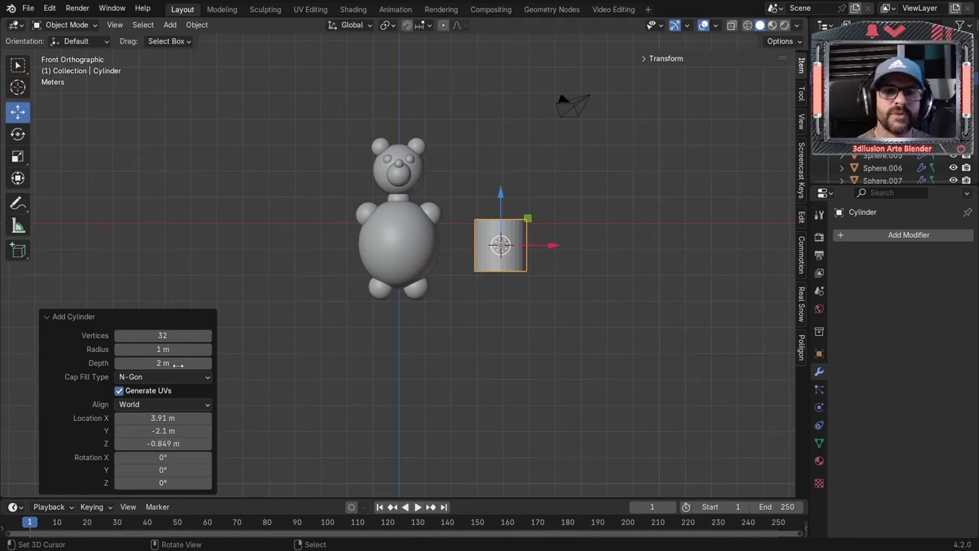
# Step: Set the new cylinder to 8 vertices, a radius of 0.35 m and a depth of 2.41 m
pyautogui.moveTo(164, 335)
pyautogui.mouseDown()
pyautogui.moveTo(177, 334)
pyautogui.moveTo(167, 335)
pyautogui.mouseUp()
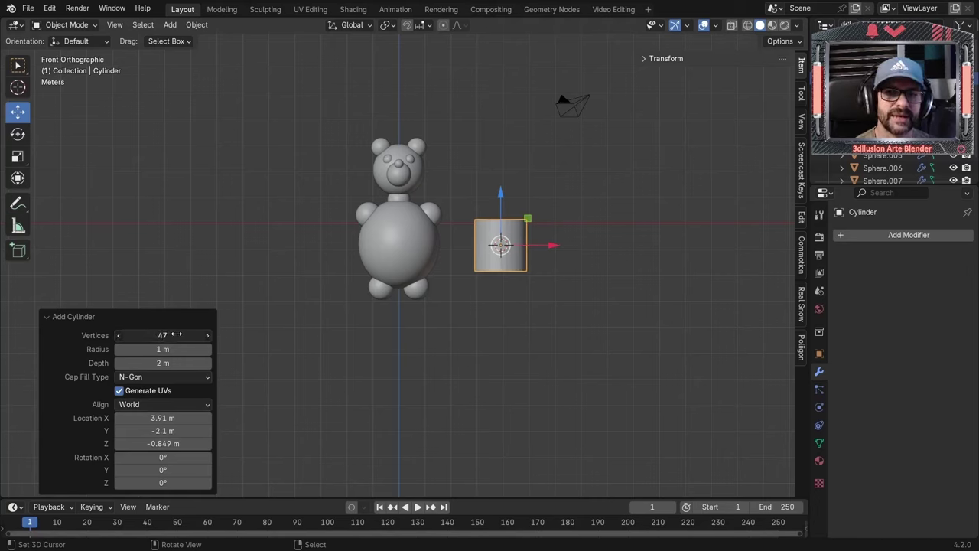
pyautogui.click(166, 337)
pyautogui.write('8')
pyautogui.press('Return')
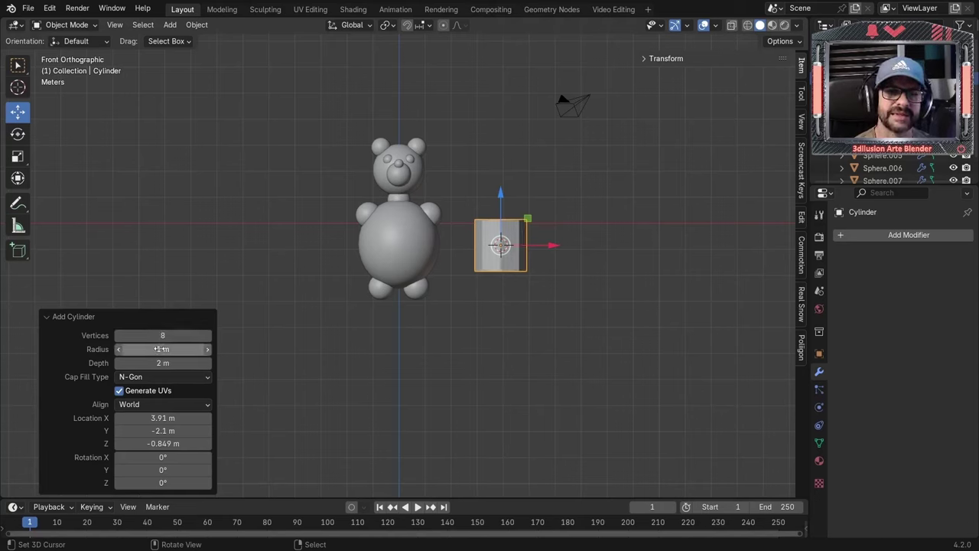
pyautogui.moveTo(160, 348); pyautogui.dragTo(129, 360)
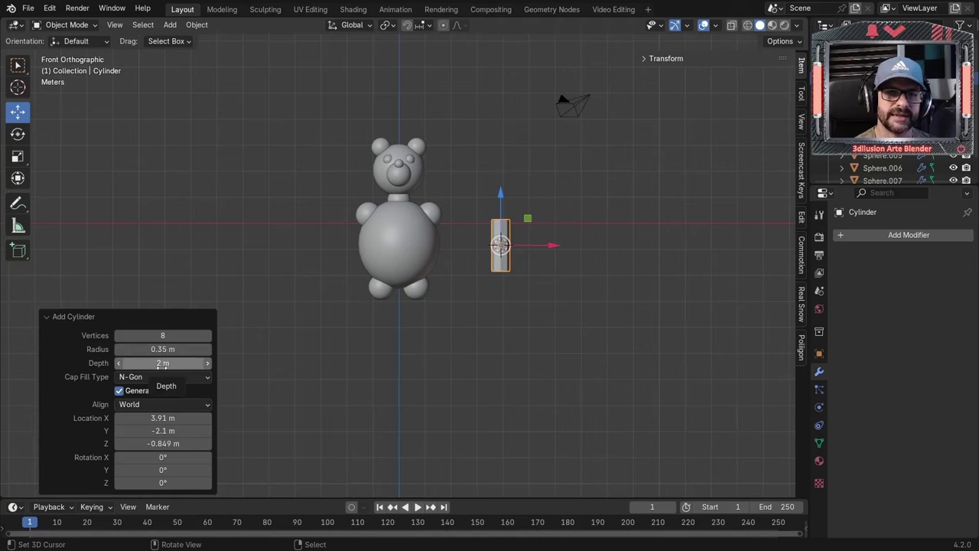
pyautogui.moveTo(161, 362)
pyautogui.mouseDown()
pyautogui.moveTo(191, 362)
pyautogui.moveTo(169, 362)
pyautogui.mouseUp()
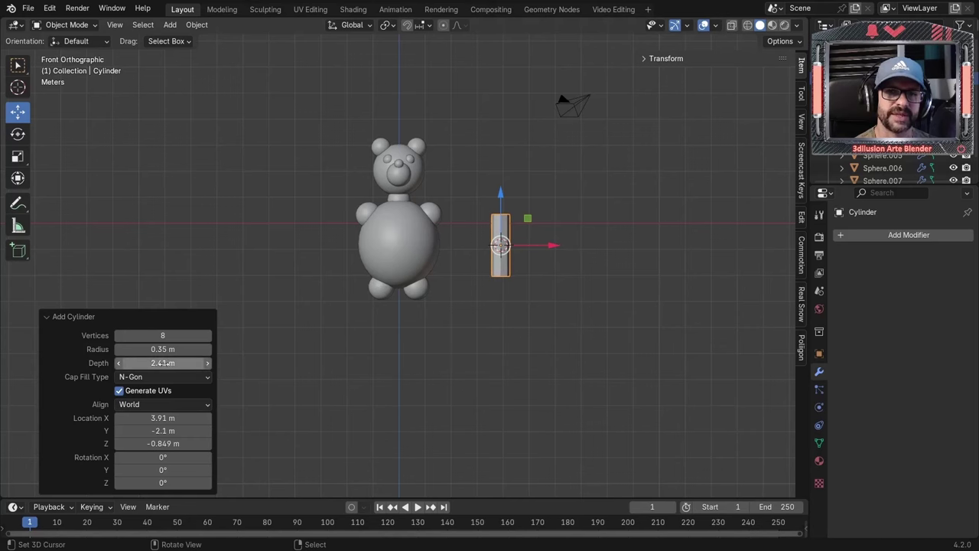
# Step: In Edit Mode, add one centred horizontal loop cut around the cylinder, leaving it unslid at its mid-height
pyautogui.scroll(3, 502, 326)
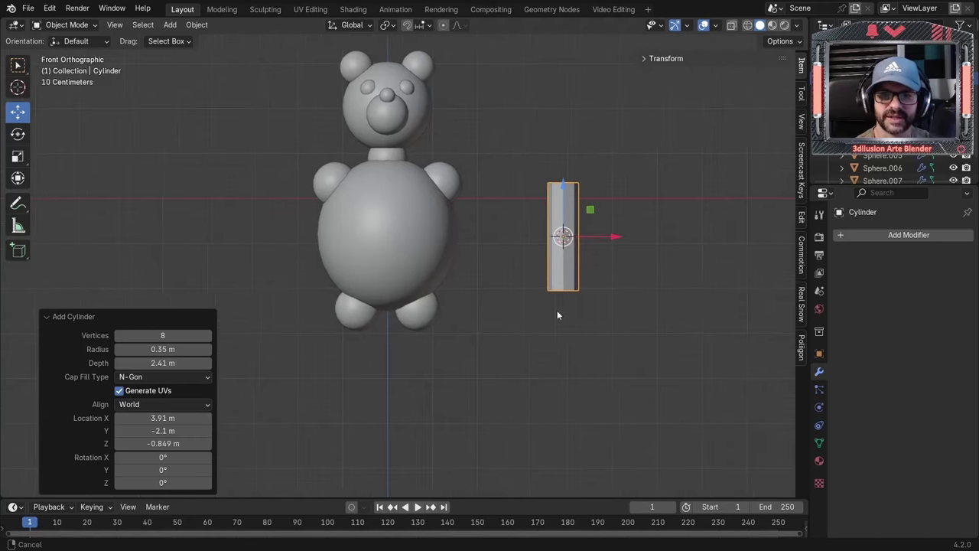
pyautogui.press('Tab')
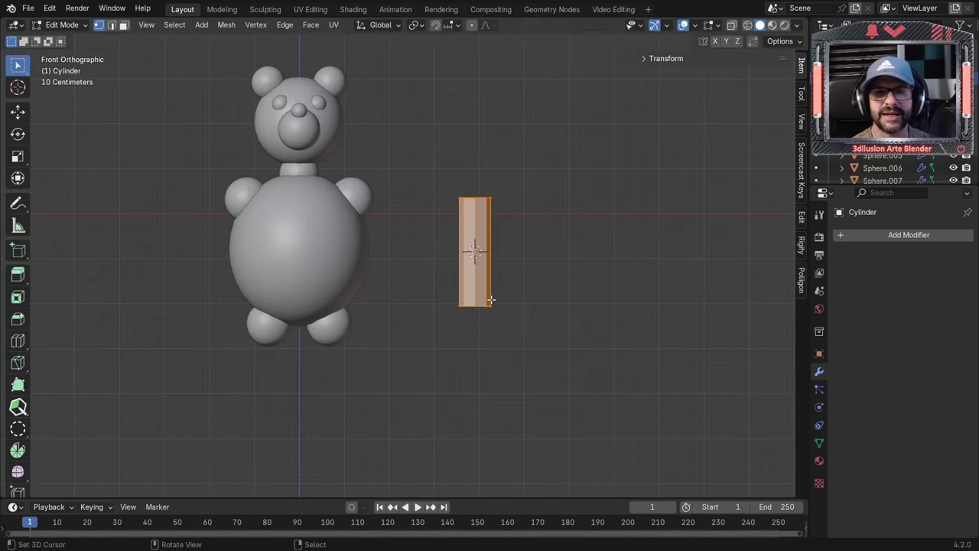
pyautogui.press('Tab')
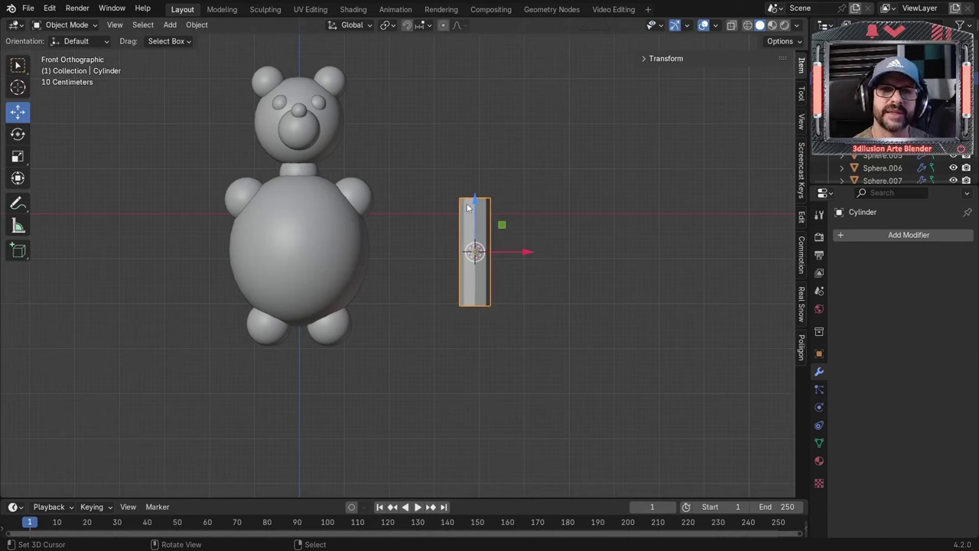
pyautogui.press('Tab')
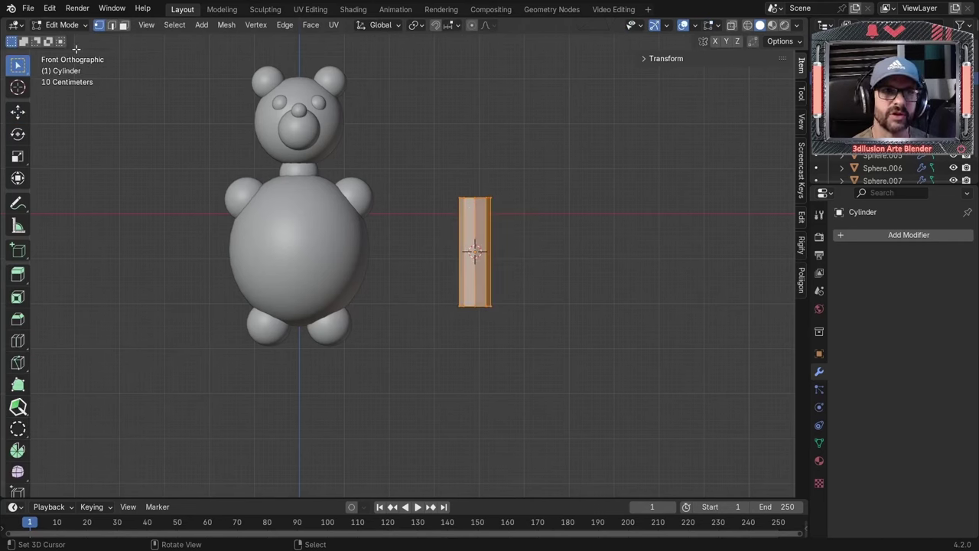
pyautogui.click(56, 26)
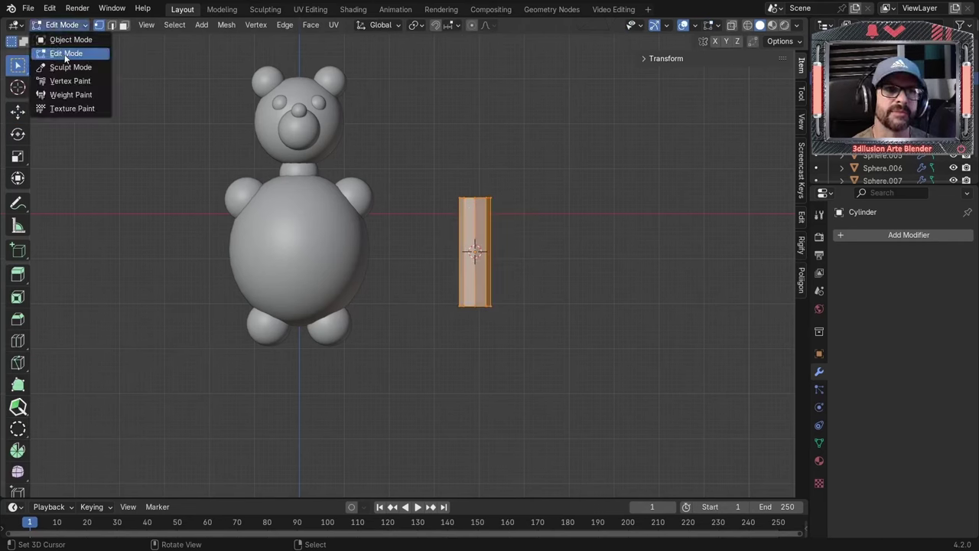
pyautogui.click(66, 55)
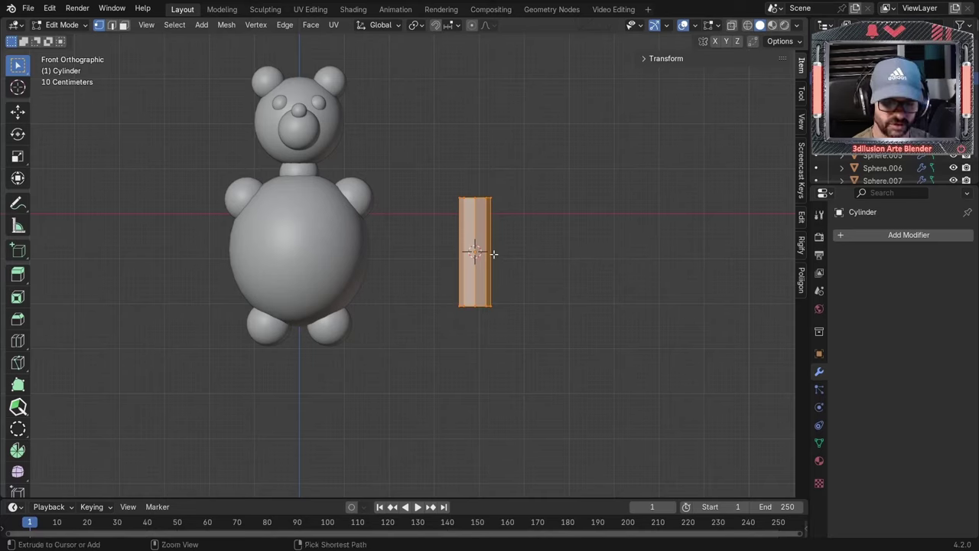
pyautogui.hotkey('ctrl', 'r')
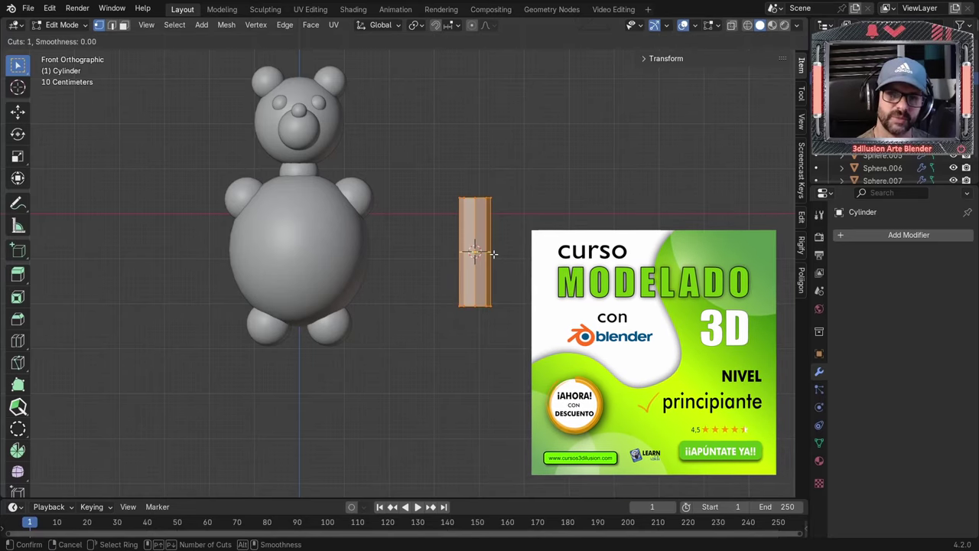
pyautogui.click(485, 272)
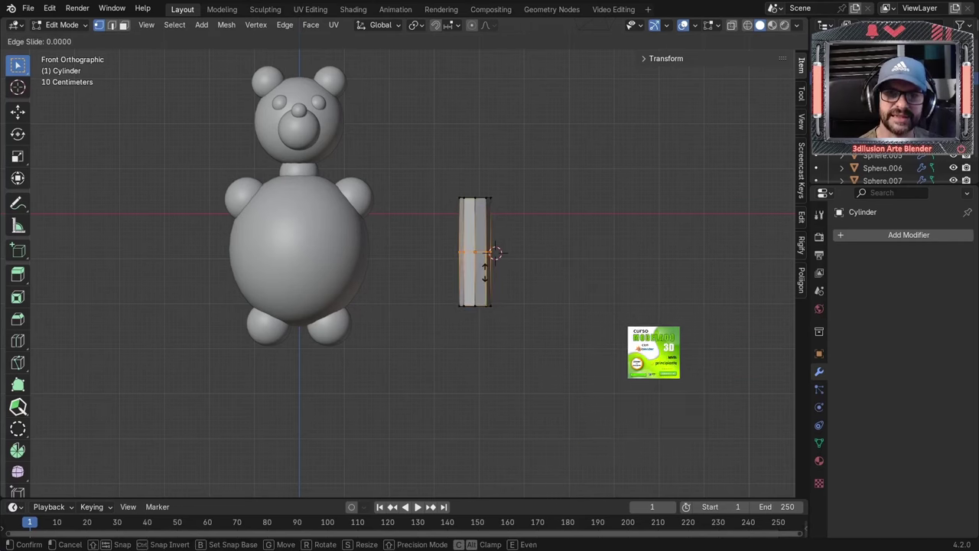
pyautogui.rightClick(485, 272)
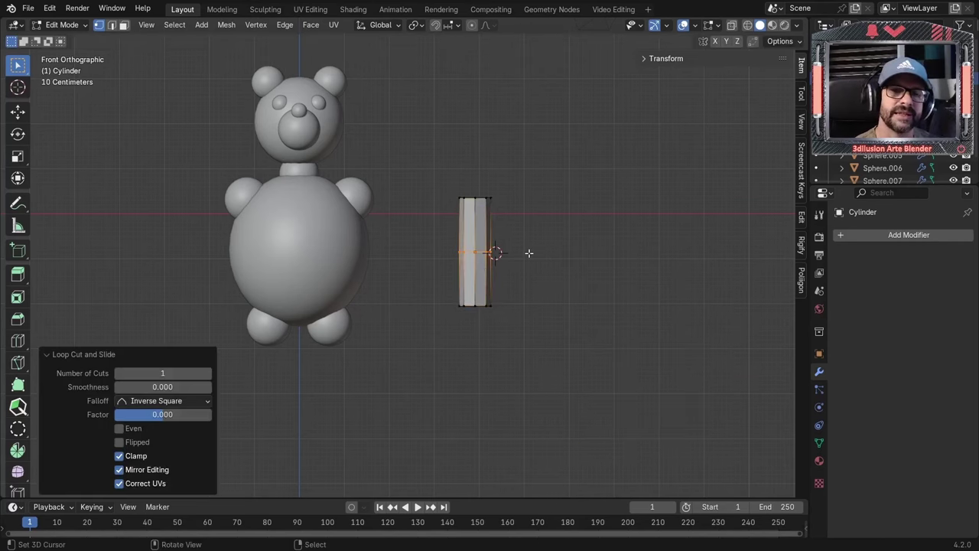
# Step: In right side view, move the cylinder's middle loop about 0.17 m along Y to bend the limb slightly
pyautogui.moveTo(561, 274); pyautogui.dragTo(479, 290, button='middle')
pyautogui.press('KP_3')
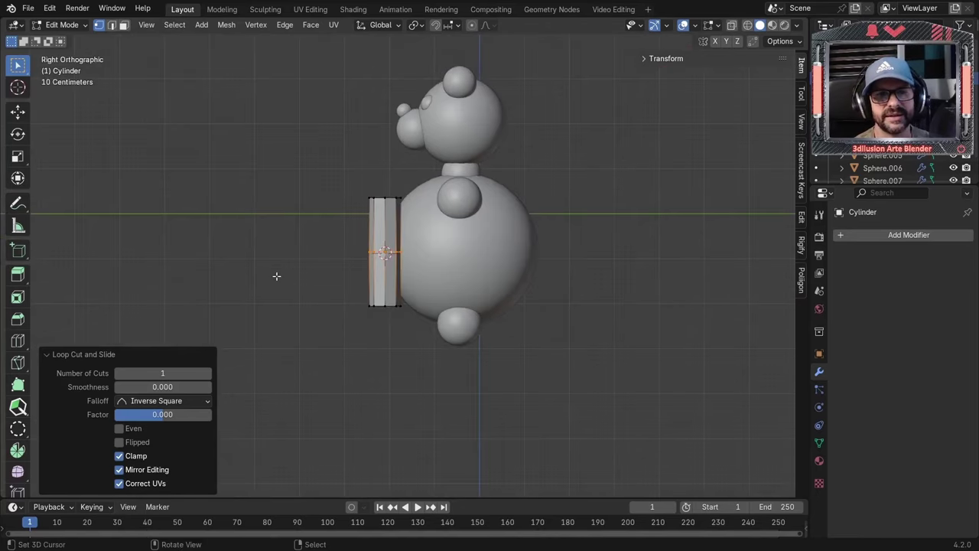
pyautogui.click(16, 113)
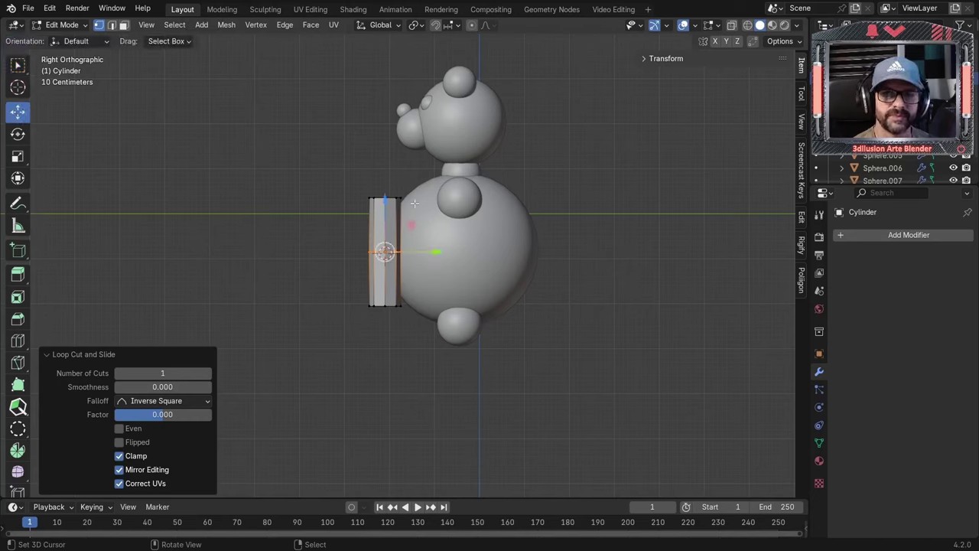
pyautogui.moveTo(437, 250); pyautogui.dragTo(444, 251)
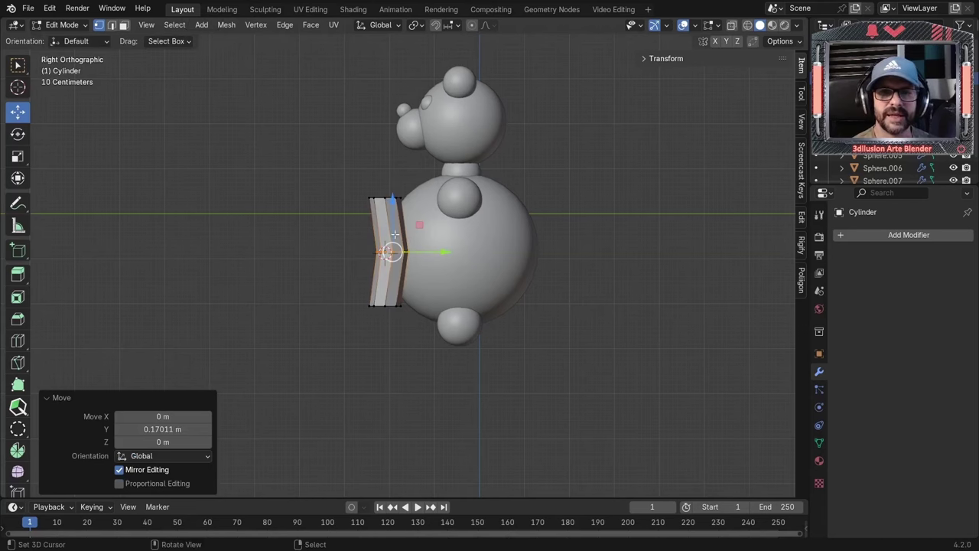
# Step: In front view, add one loop cut above and one below the middle loop, sliding them towards it by about 0.464 and -0.455
pyautogui.moveTo(395, 233); pyautogui.dragTo(492, 238, button='middle')
pyautogui.press('KP_1')
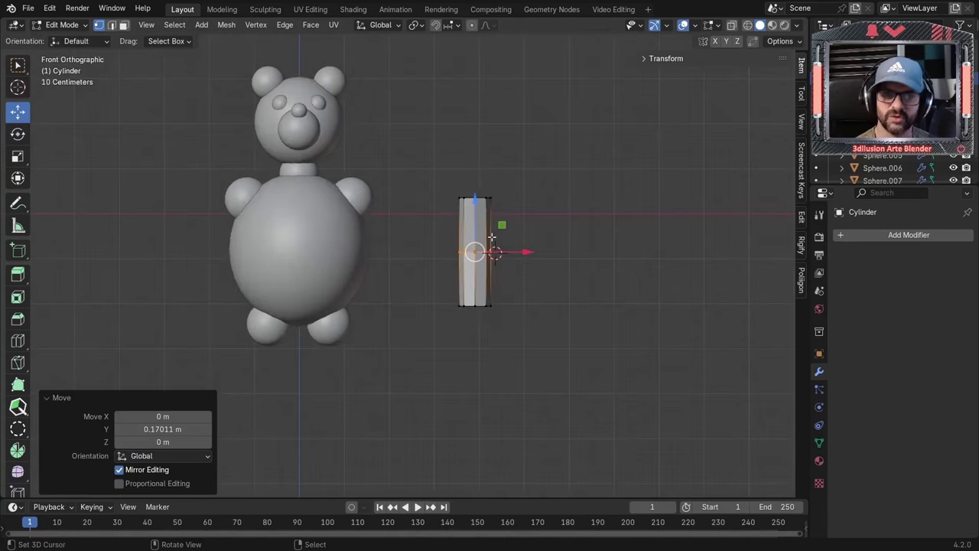
pyautogui.scroll(4, 491, 237)
pyautogui.scroll(2, 474, 238)
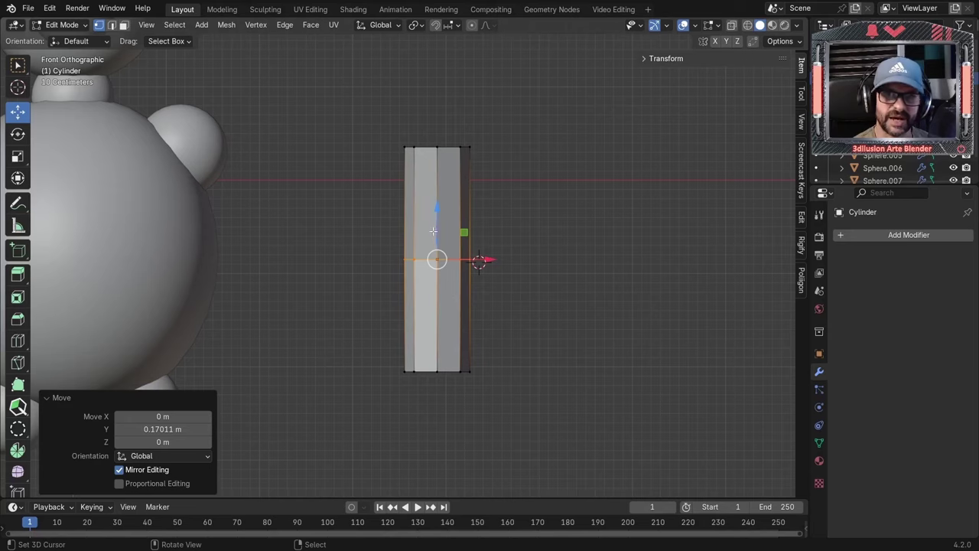
pyautogui.hotkey('ctrl', 'r')
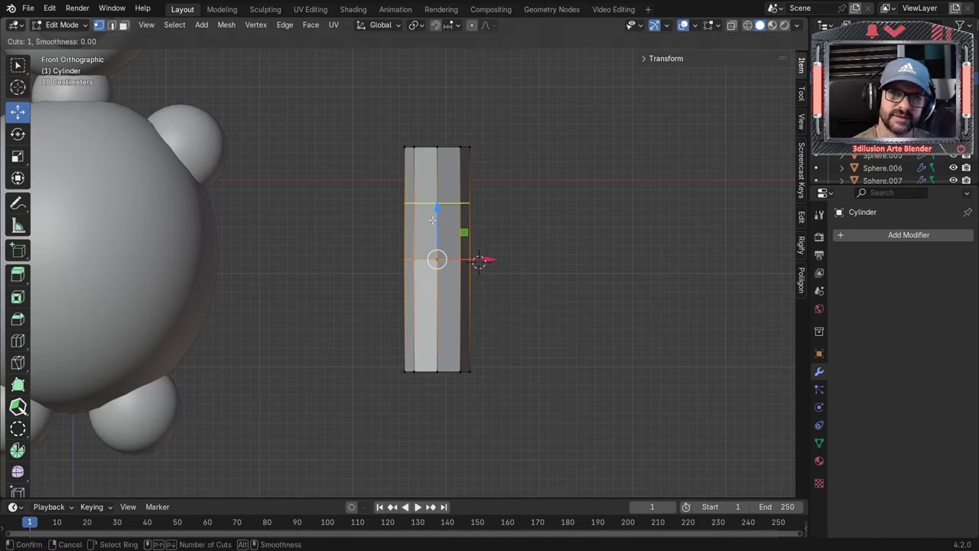
pyautogui.click(433, 219)
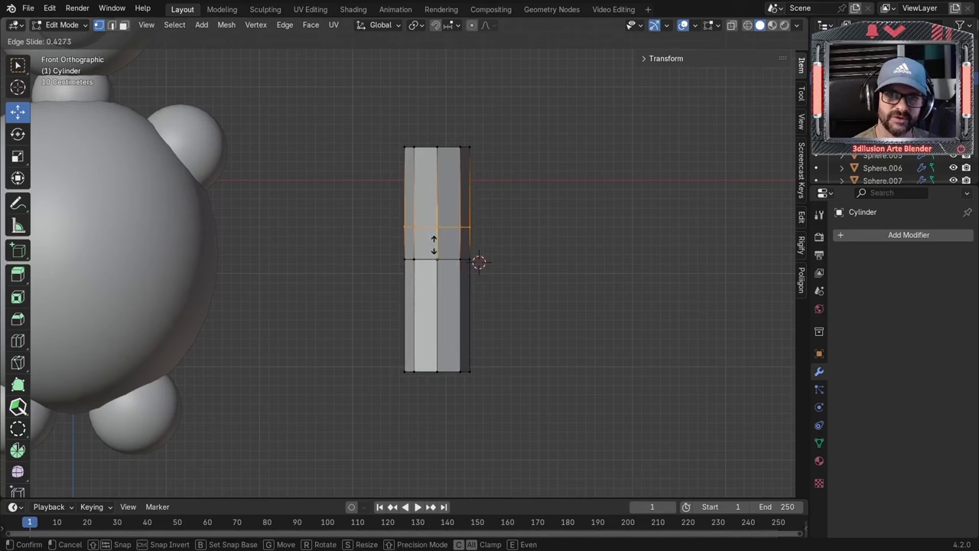
pyautogui.click(434, 245)
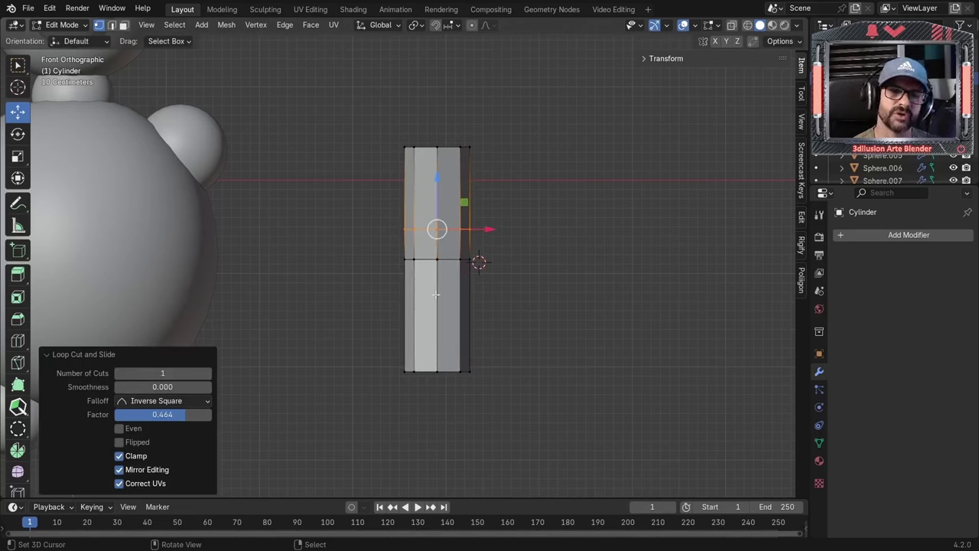
pyautogui.hotkey('ctrl', 'r')
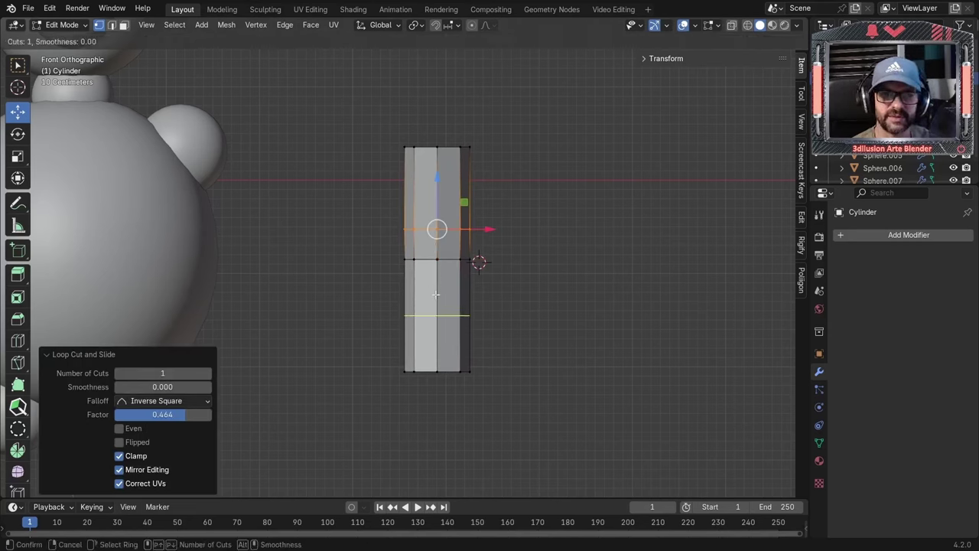
pyautogui.click(437, 302)
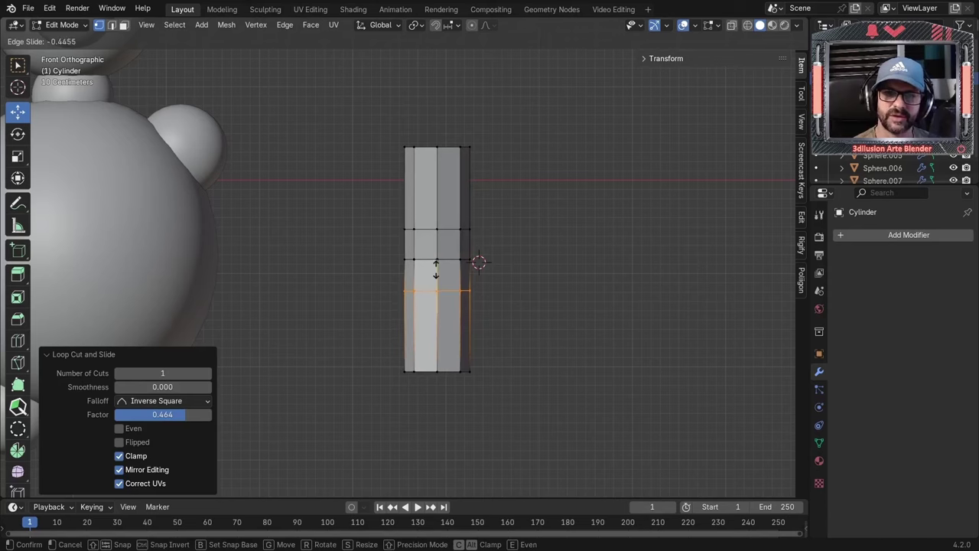
pyautogui.click(435, 268)
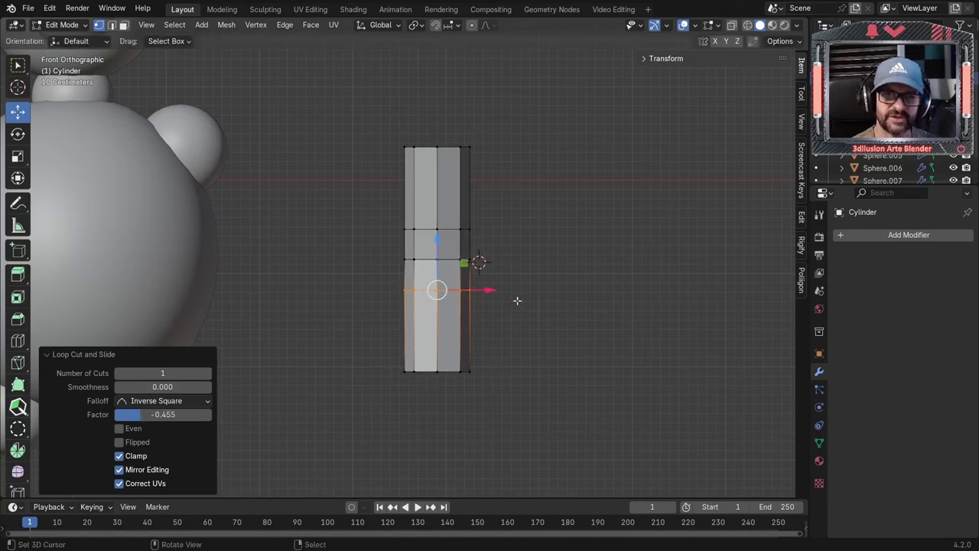
# Step: Widen the loop below the middle by about 1.11 and, selecting through in wireframe, the loop above it by about 1.06
pyautogui.press('s')
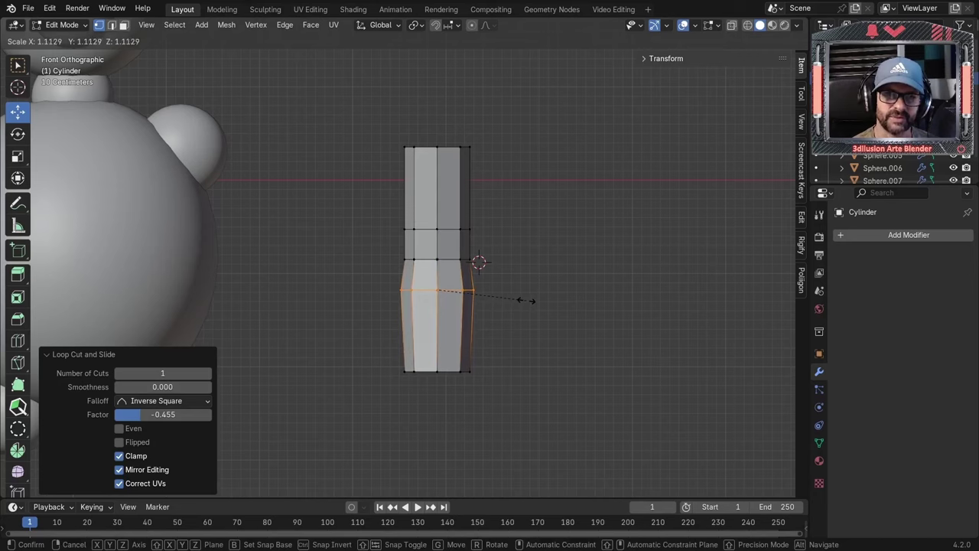
pyautogui.click(526, 300)
pyautogui.click(437, 229)
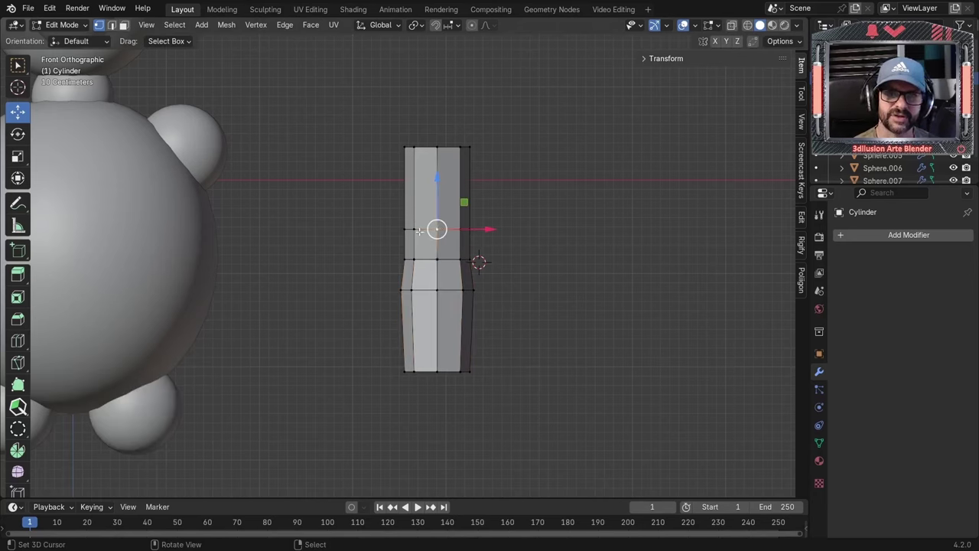
pyautogui.click(748, 25)
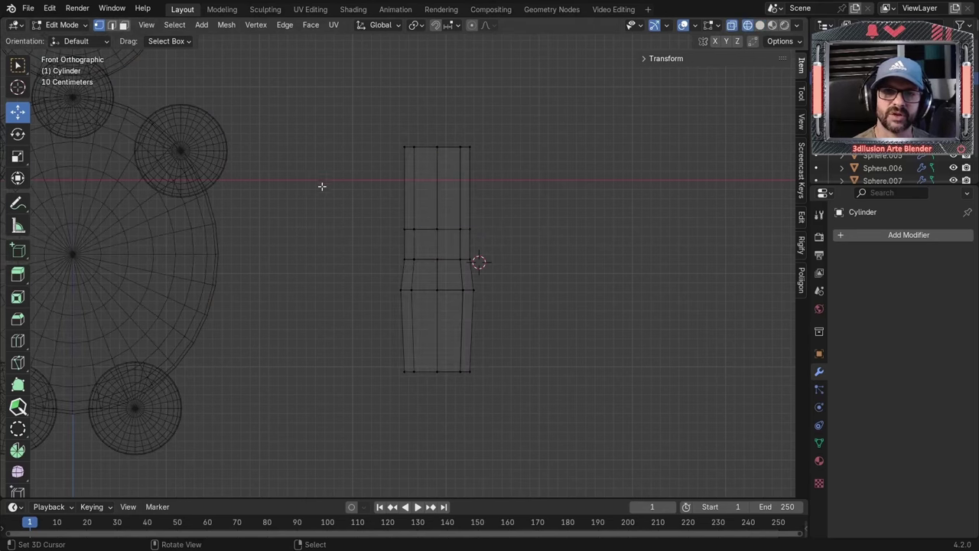
pyautogui.moveTo(318, 182); pyautogui.dragTo(520, 241)
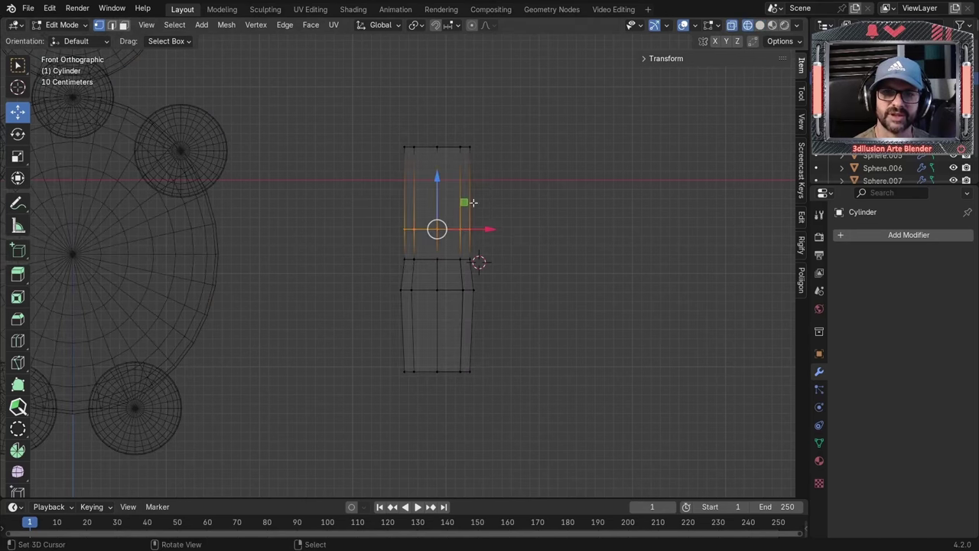
pyautogui.moveTo(561, 228); pyautogui.dragTo(292, 221, button='middle')
pyautogui.press('KP_1')
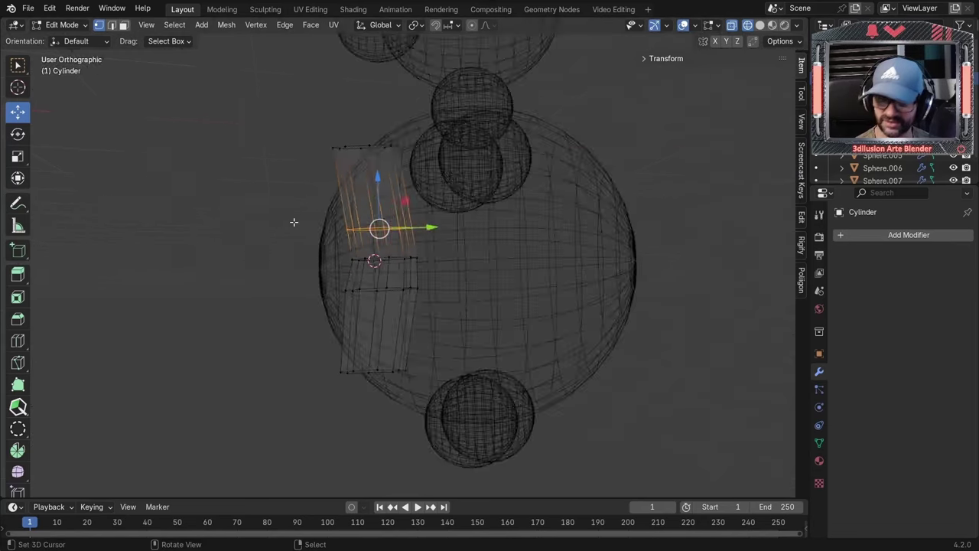
pyautogui.press('s')
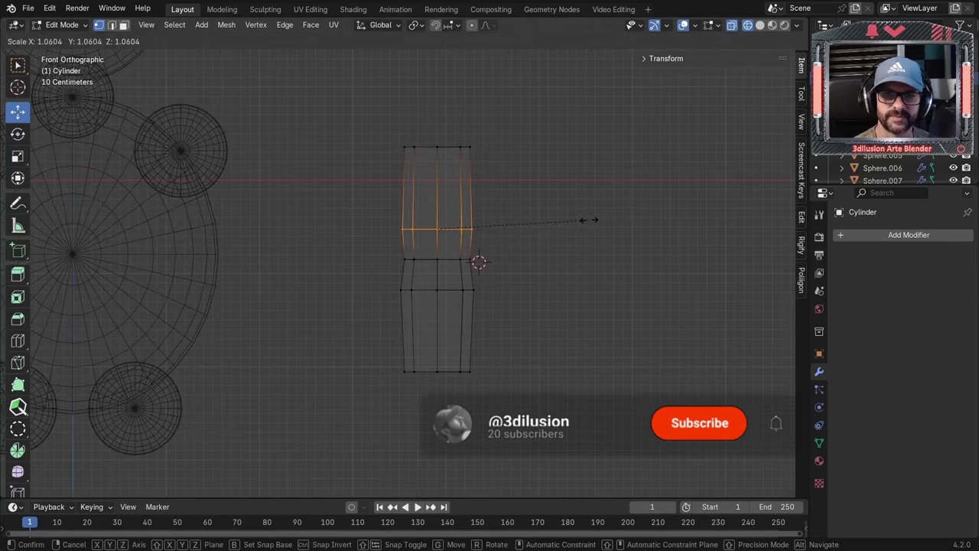
pyautogui.click(587, 220)
# Step: Select the cylinder's whole top ring of vertices and scale it down slightly to taper the end
pyautogui.moveTo(373, 133); pyautogui.dragTo(546, 179)
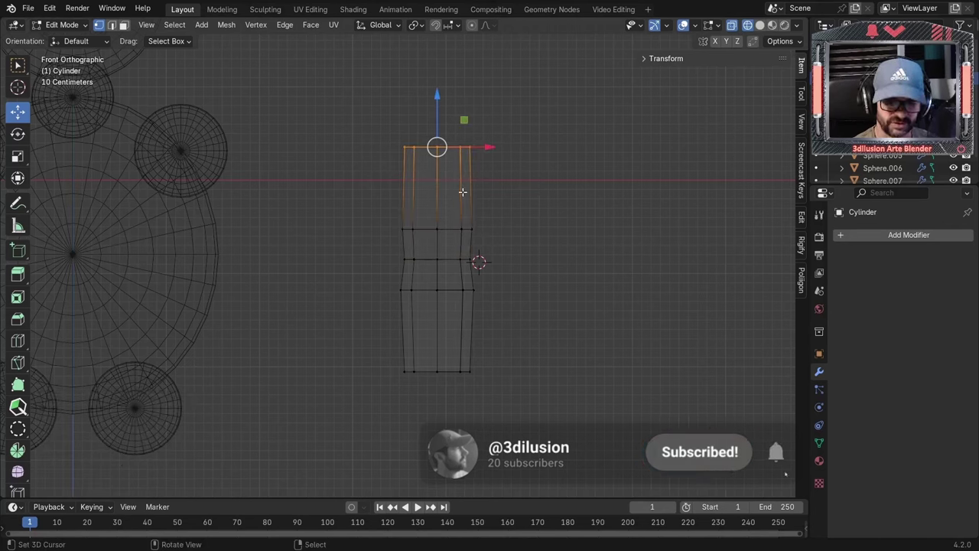
pyautogui.press('s')
pyautogui.click(516, 183)
# Step: Add a centred loop cut in the cylinder's top section and scale it up by about 1.09
pyautogui.hotkey('ctrl', 'r')
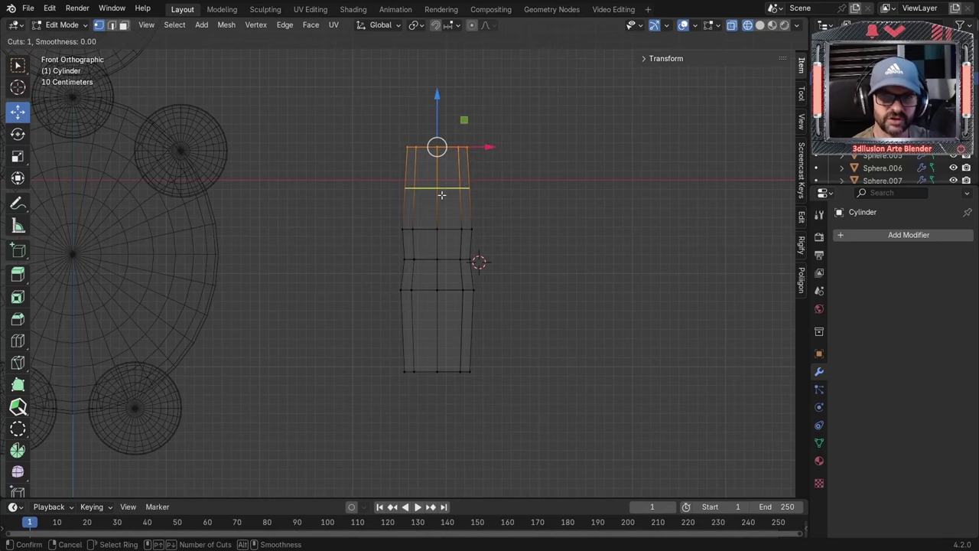
pyautogui.click(441, 195)
pyautogui.rightClick(440, 193)
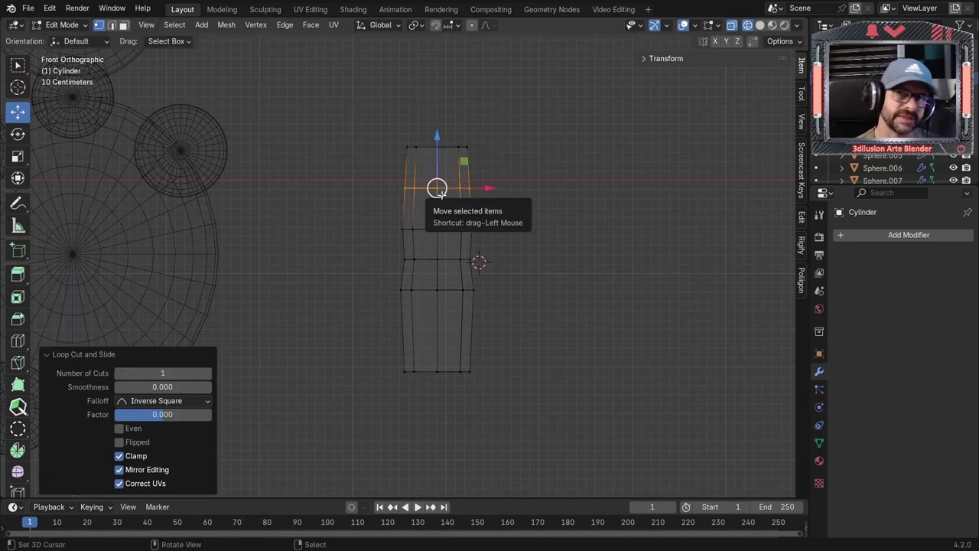
pyautogui.press('s')
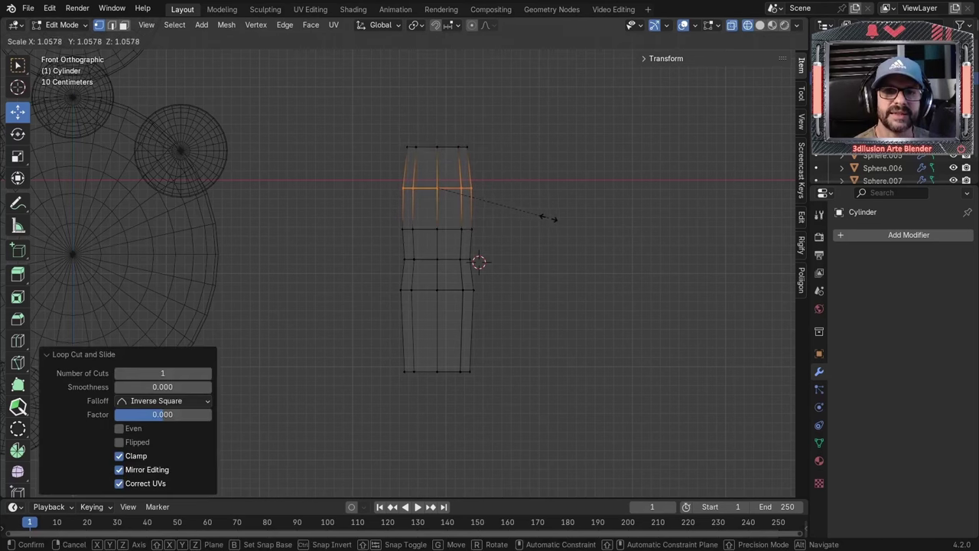
pyautogui.click(552, 220)
# Step: Return to Object Mode with solid shading and inspect the shaped limb in front view
pyautogui.scroll(-4, 528, 243)
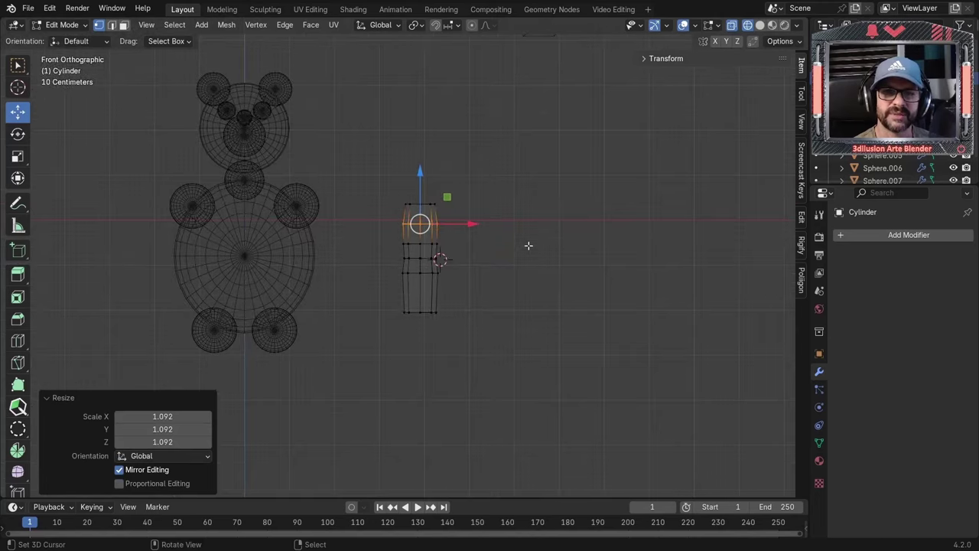
pyautogui.press('Tab')
pyautogui.moveTo(528, 242)
pyautogui.mouseDown(button='middle')
pyautogui.moveTo(509, 258)
pyautogui.moveTo(528, 258)
pyautogui.mouseUp(button='middle')
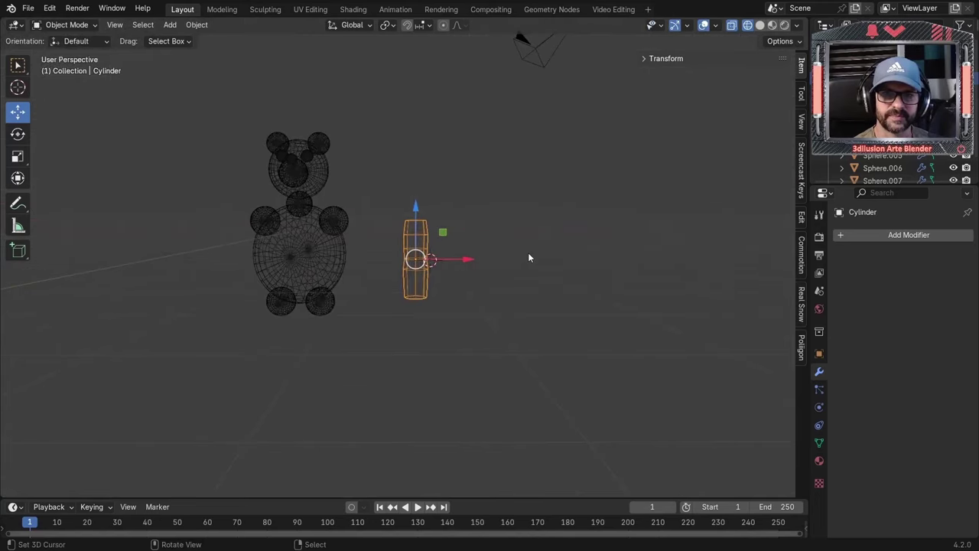
pyautogui.click(760, 26)
pyautogui.scroll(2, 516, 308)
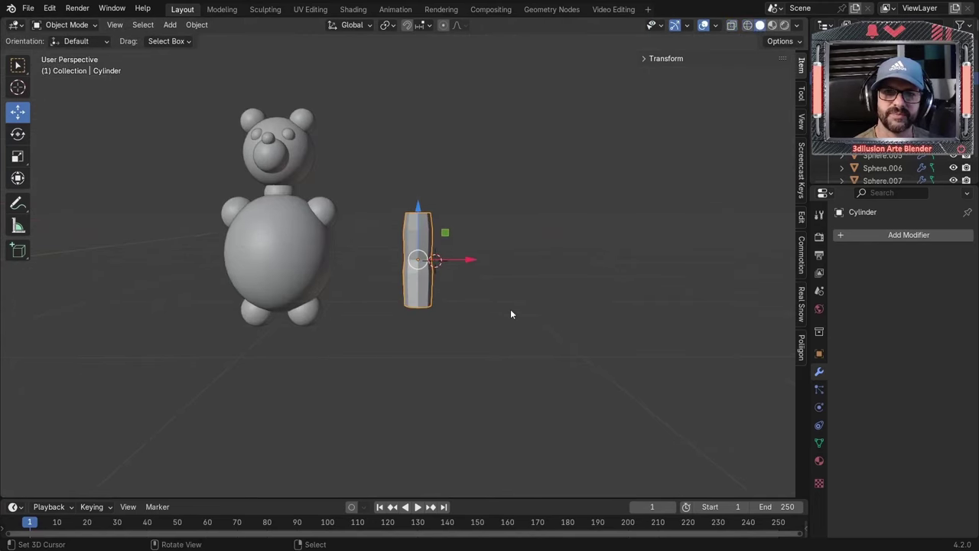
pyautogui.press('KP_1')
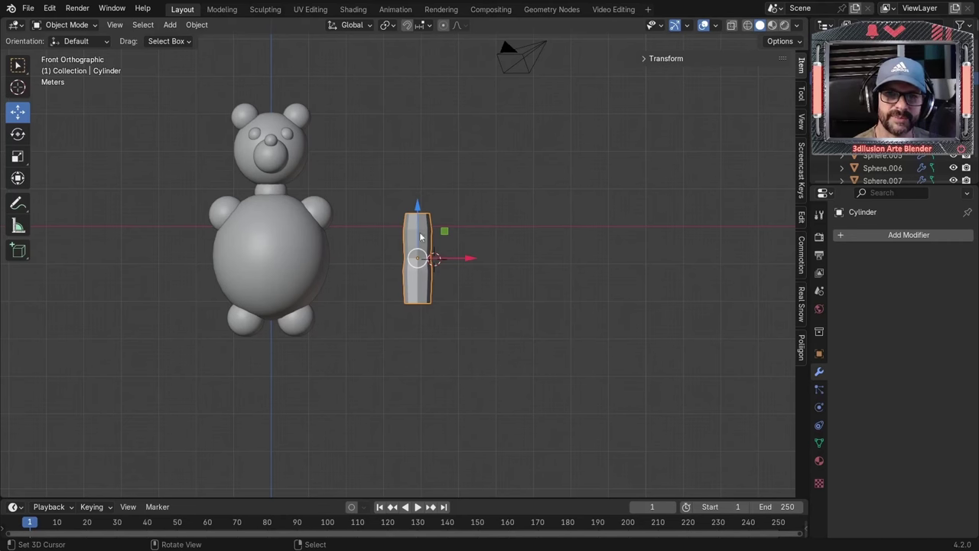
pyautogui.scroll(3, 417, 257)
pyautogui.scroll(1, 404, 209)
pyautogui.scroll(-3, 413, 218)
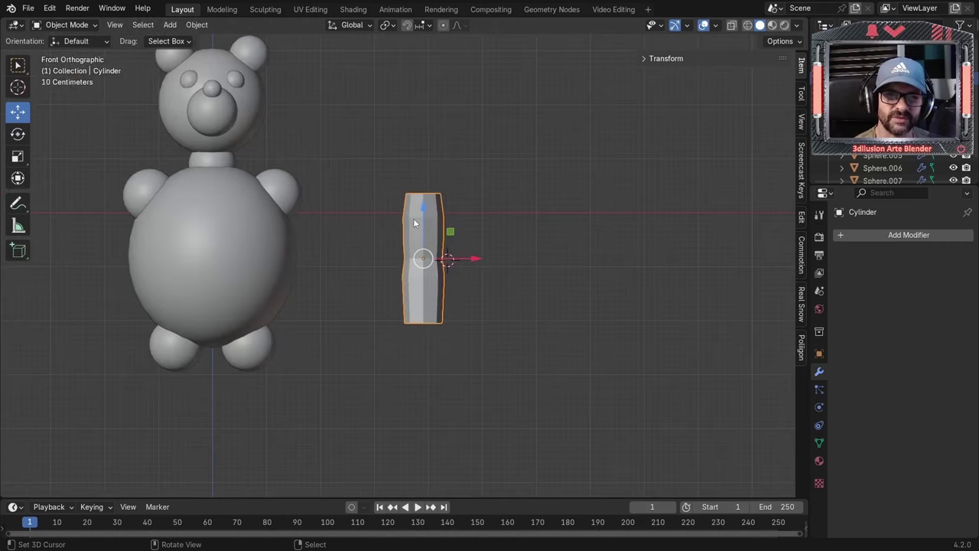
# Step: Shade the limb smooth and place it, slightly scaled down, beside the body below the shoulder sphere, about 2.2 m inward and 0.28 m up
pyautogui.rightClick(419, 225)
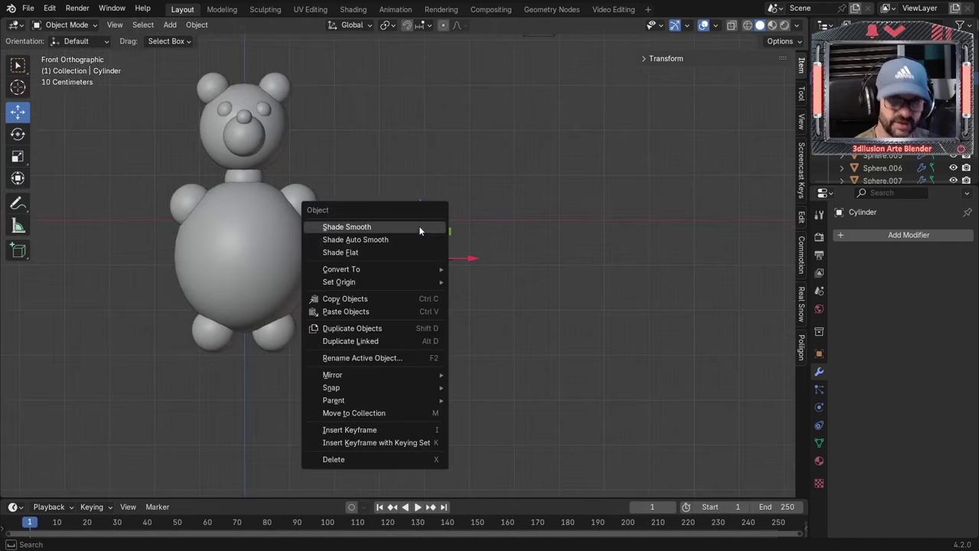
pyautogui.click(359, 228)
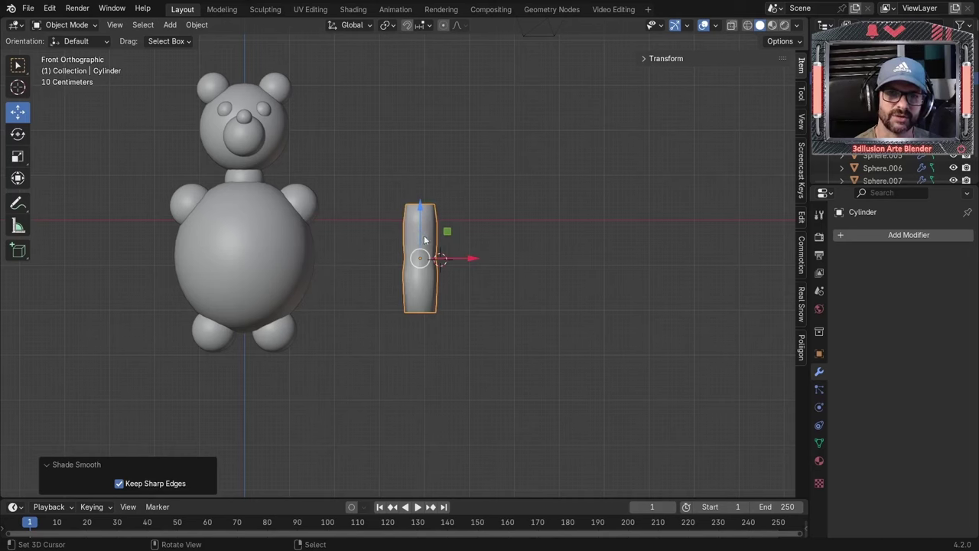
pyautogui.moveTo(475, 257); pyautogui.dragTo(375, 258)
pyautogui.press('s')
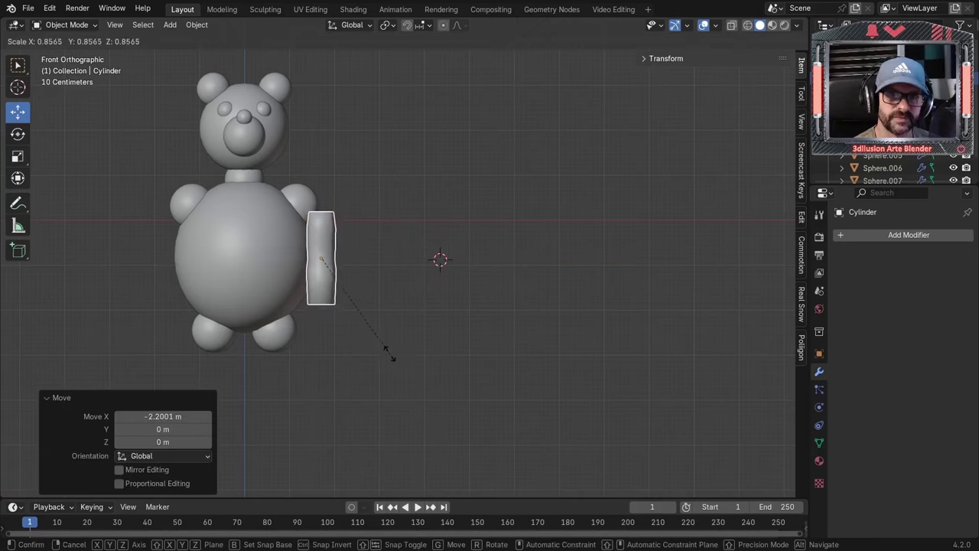
pyautogui.click(387, 350)
pyautogui.moveTo(322, 212); pyautogui.dragTo(323, 200)
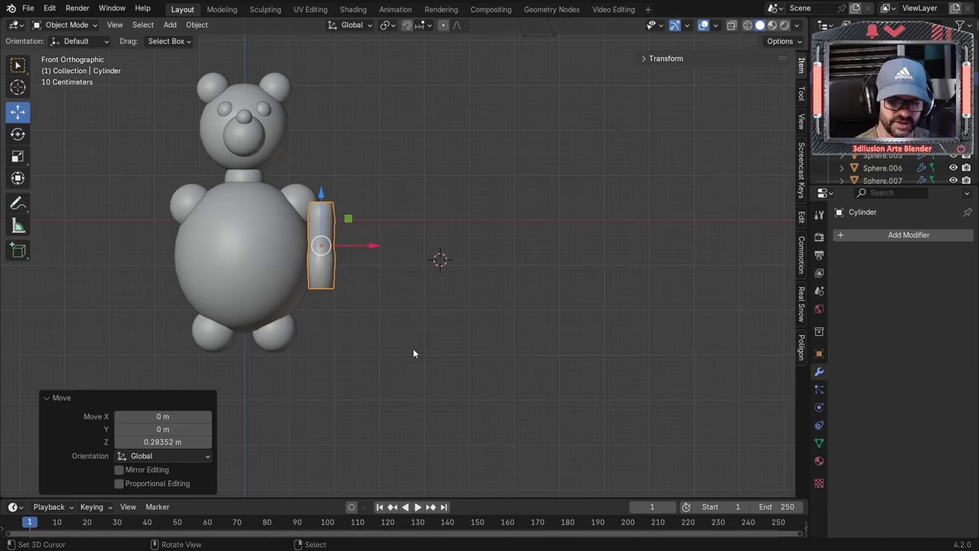
# Step: Rotate the limb by about -20.3° in front view and move it along Y back to the shoulder sphere
pyautogui.press('r')
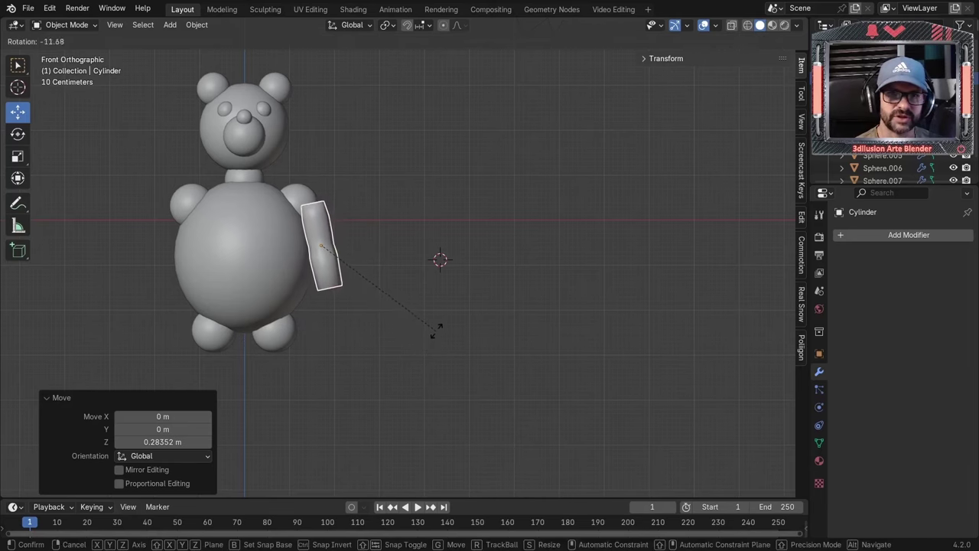
pyautogui.click(444, 310)
pyautogui.moveTo(443, 310); pyautogui.dragTo(318, 288, button='middle')
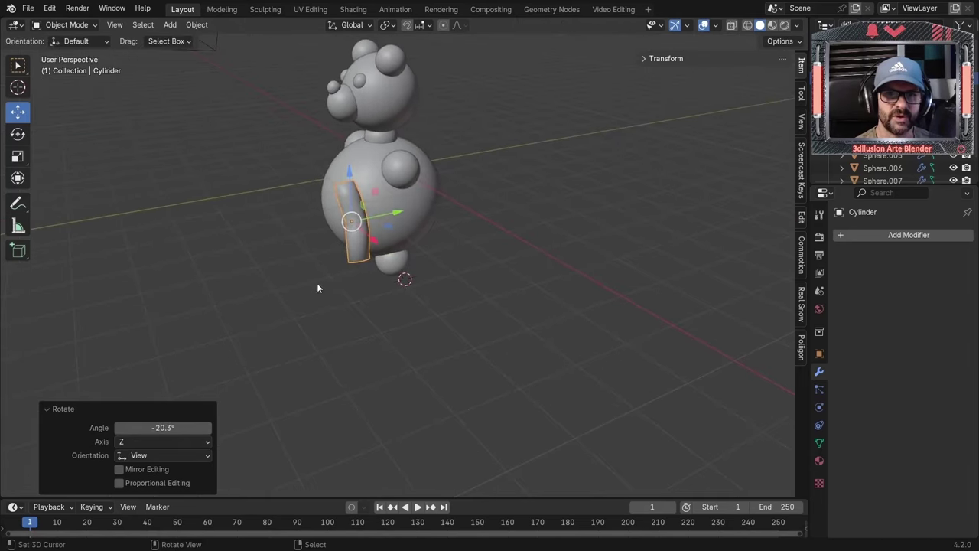
pyautogui.press('g')
pyautogui.press('y')
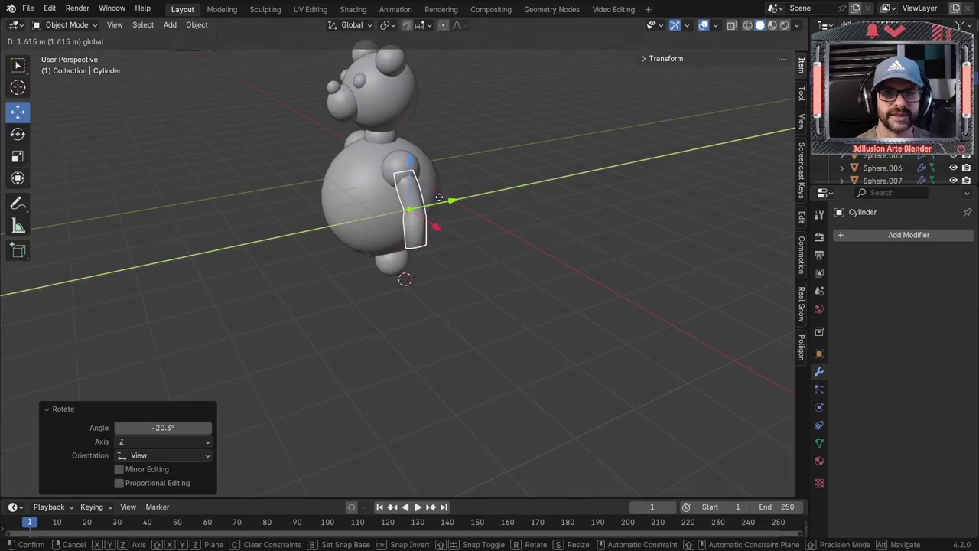
pyautogui.click(440, 201)
# Step: Tilt the arm further outward, shifting it about 0.11 m along X and rotating it another -26.7° in the view
pyautogui.moveTo(439, 201); pyautogui.dragTo(449, 271, button='middle')
pyautogui.press('r')
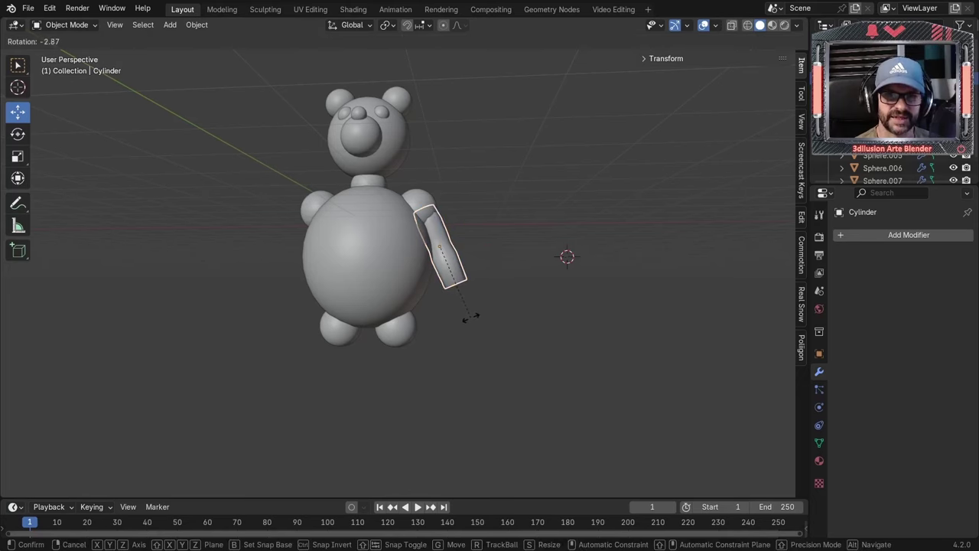
pyautogui.click(468, 321)
pyautogui.press('g')
pyautogui.press('x')
pyautogui.click(478, 286)
pyautogui.press('r')
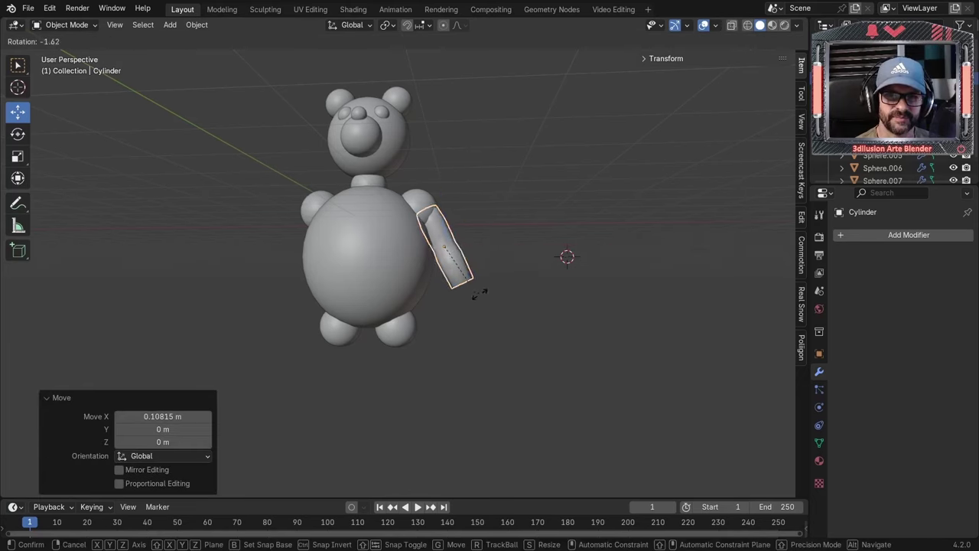
pyautogui.click(500, 284)
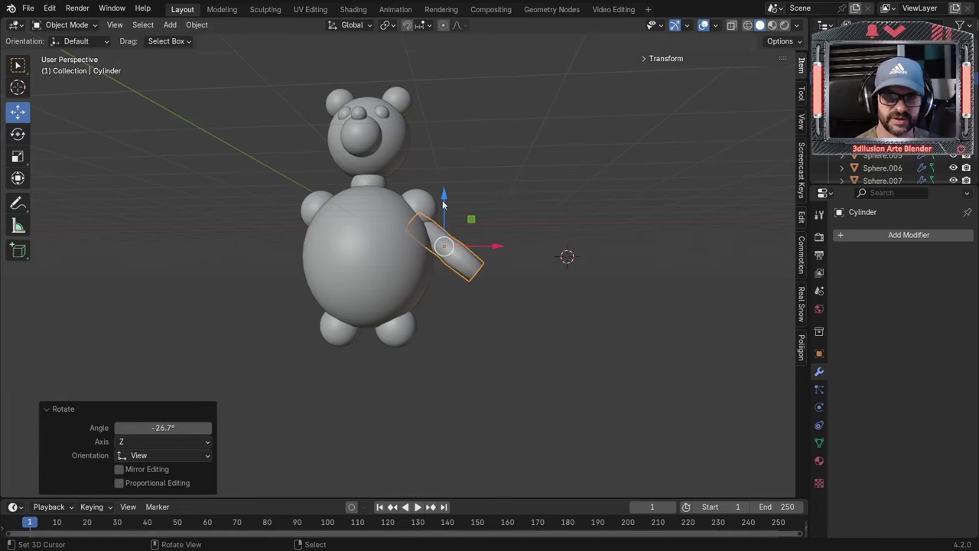
# Step: Raise the arm and shift it outward so its upper end meets the shoulder sphere, and inspect the fit
pyautogui.moveTo(442, 199); pyautogui.dragTo(448, 184)
pyautogui.moveTo(480, 226); pyautogui.dragTo(490, 226)
pyautogui.click(487, 281)
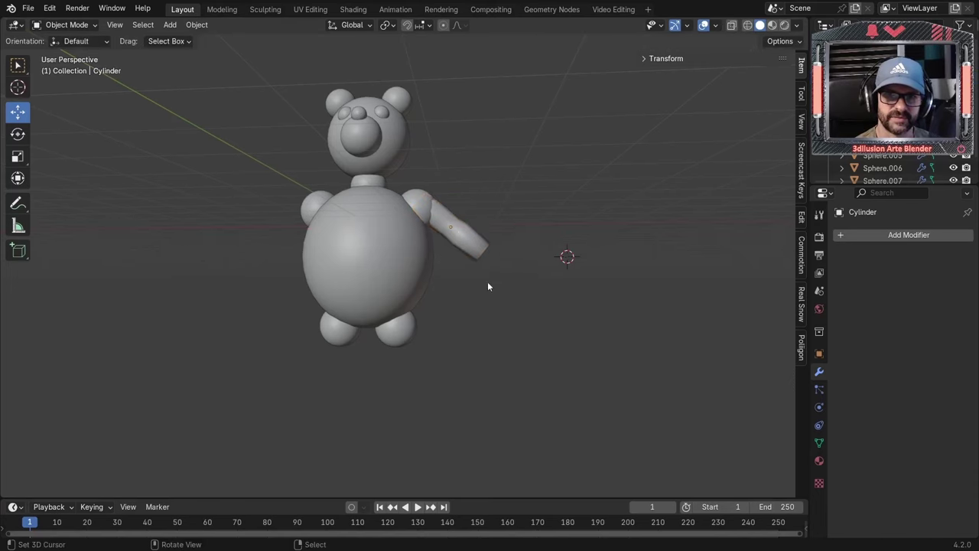
pyautogui.moveTo(487, 281); pyautogui.dragTo(461, 273, button='middle')
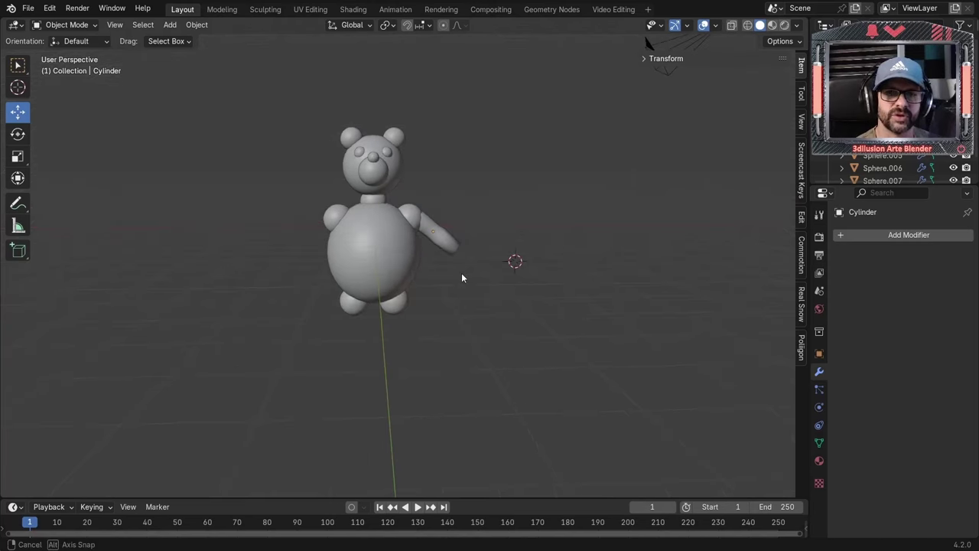
# Step: In front view, place the 3D cursor below the hip sphere on the arm's side and add an eight-sided cylinder aligned to World
pyautogui.hotkey('ctrl', 'z')
pyautogui.press('KP_1')
pyautogui.keyDown('shift'); pyautogui.rightClick(407, 307); pyautogui.keyUp('shift')
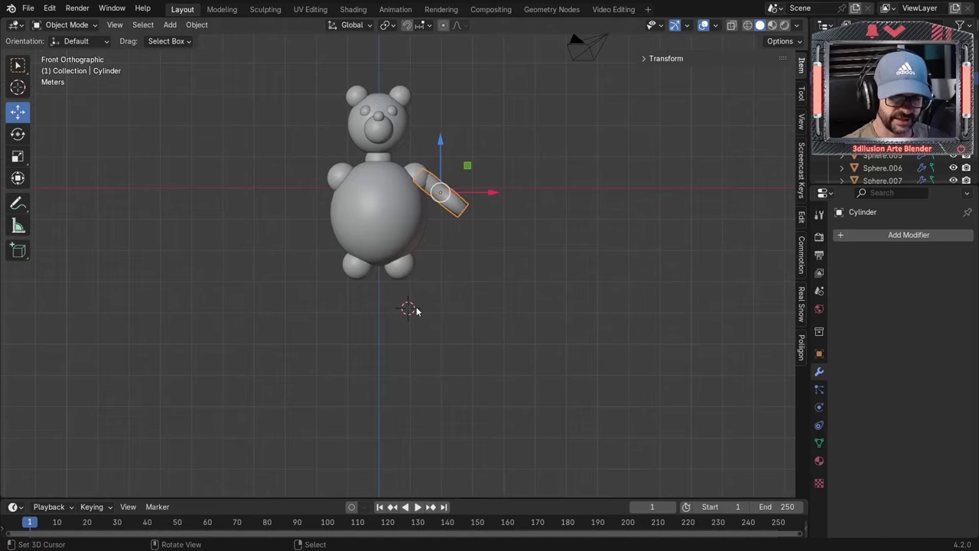
pyautogui.hotkey('shift', 'a')
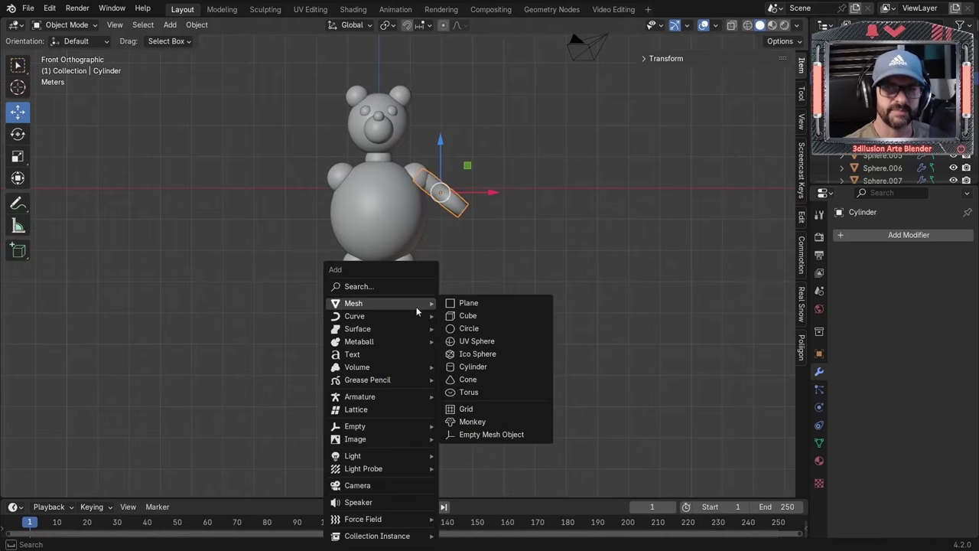
pyautogui.click(467, 366)
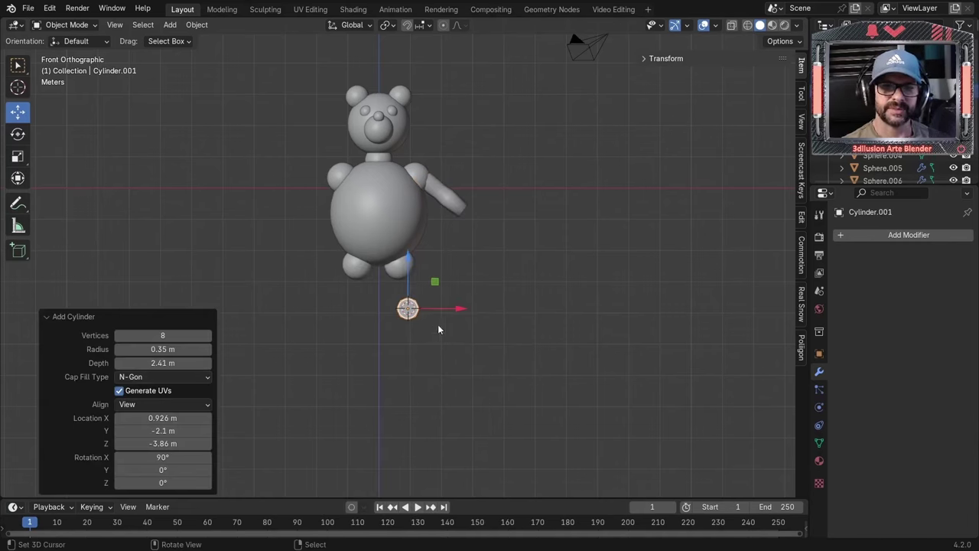
pyautogui.click(157, 379)
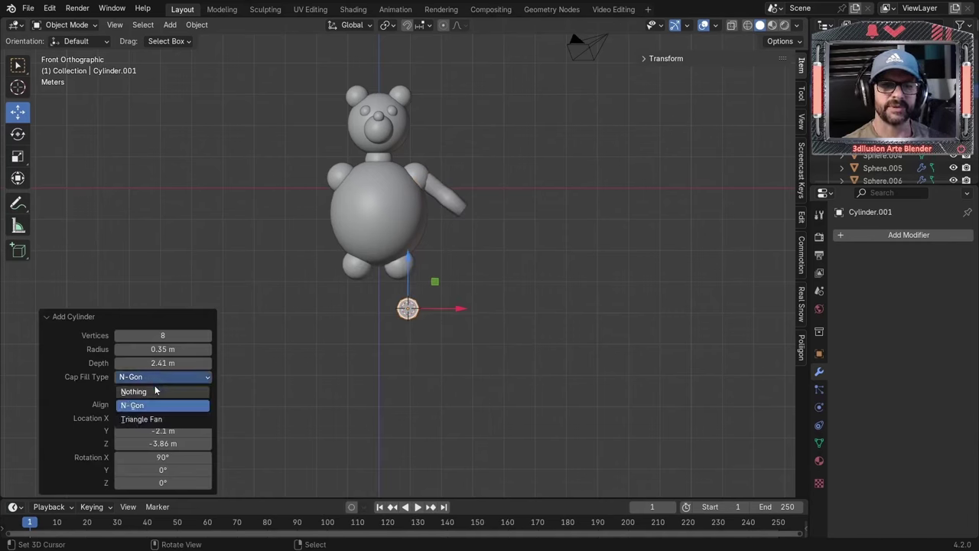
pyautogui.click(130, 404)
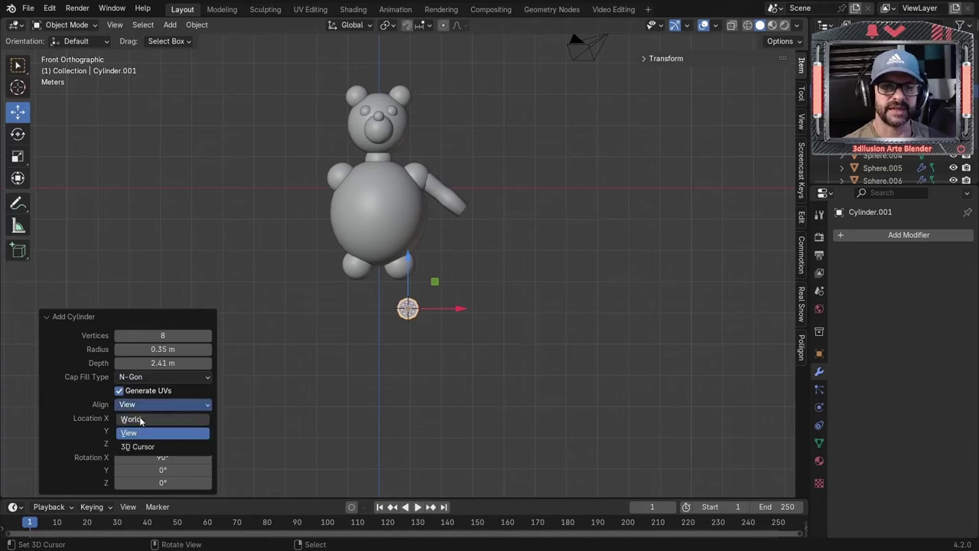
pyautogui.click(136, 418)
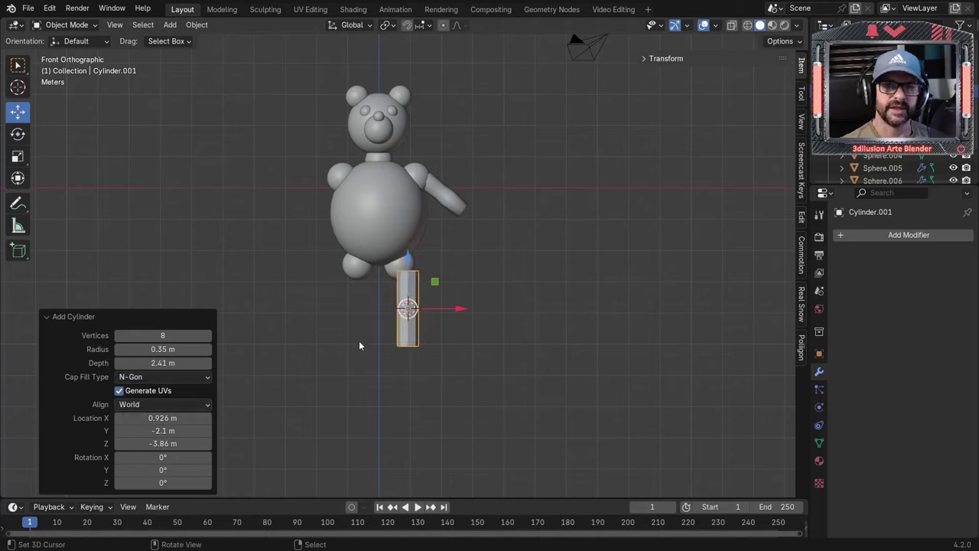
# Step: Move the 3D cursor away from the bear, recall the new leg cylinder's creation settings and reduce its depth
pyautogui.keyDown('shift'); pyautogui.rightClick(483, 262); pyautogui.keyUp('shift')
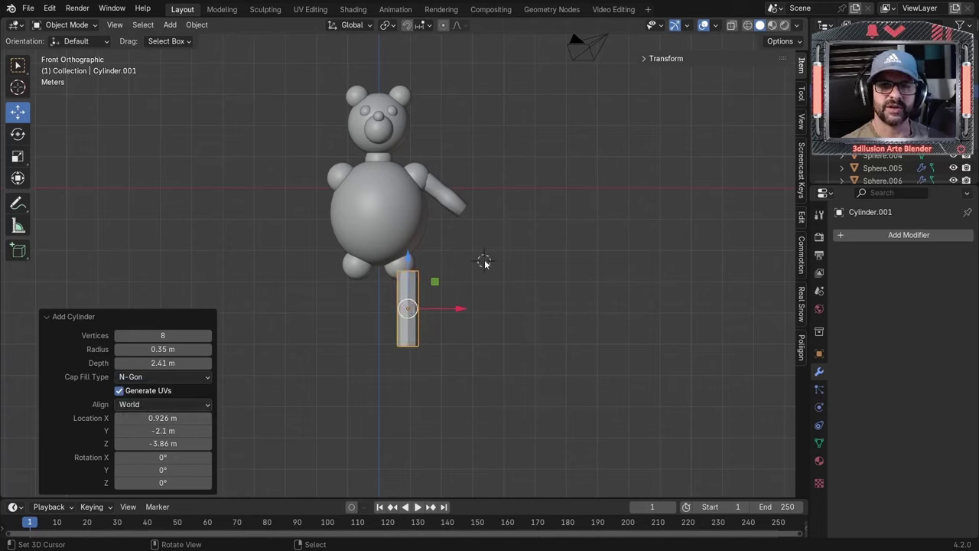
pyautogui.click(483, 263)
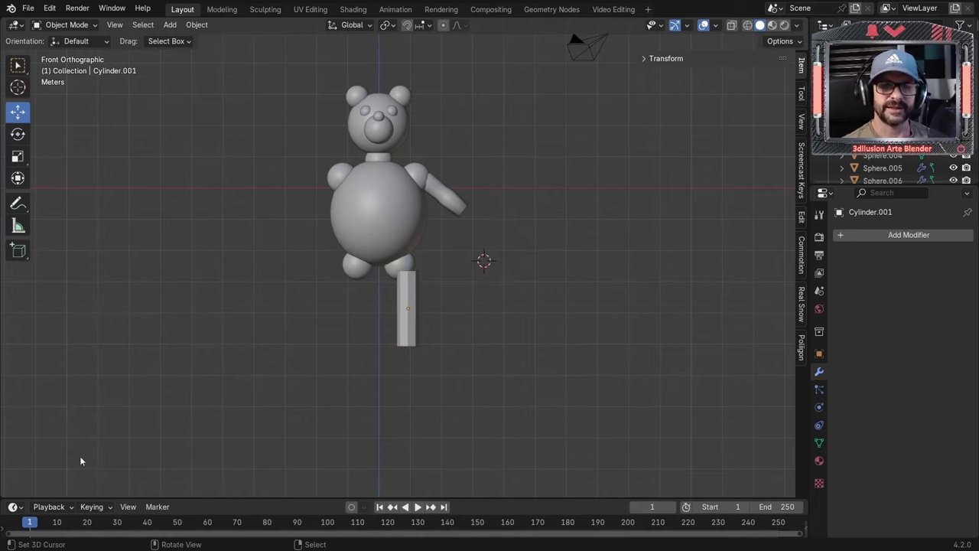
pyautogui.hotkey('ctrl', 'z')
pyautogui.press('F9')
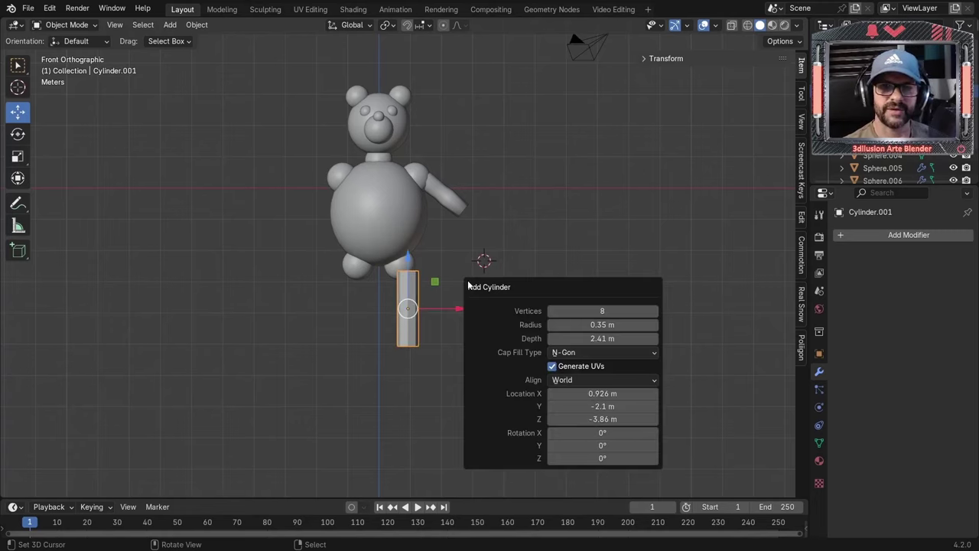
pyautogui.moveTo(516, 287); pyautogui.dragTo(131, 237)
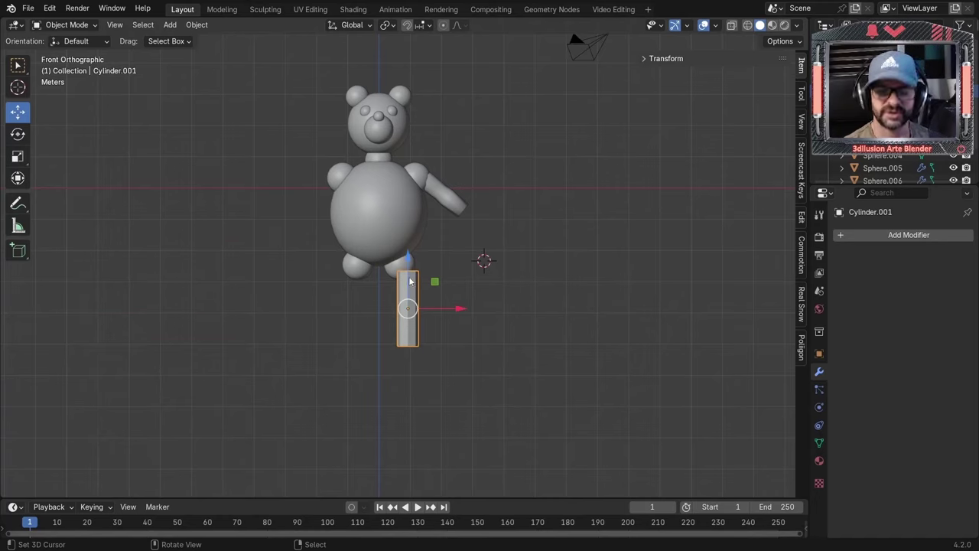
pyautogui.press('F9')
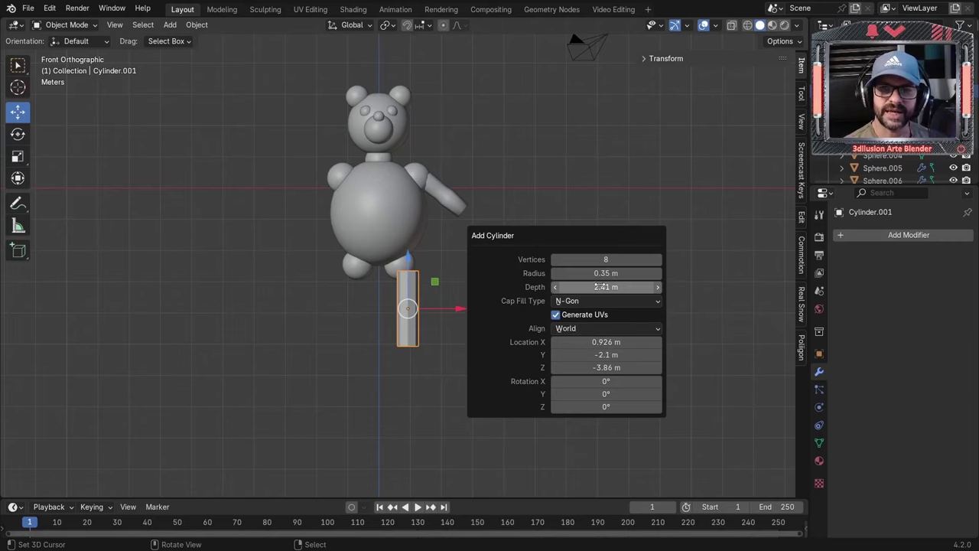
pyautogui.moveTo(604, 287); pyautogui.dragTo(568, 287)
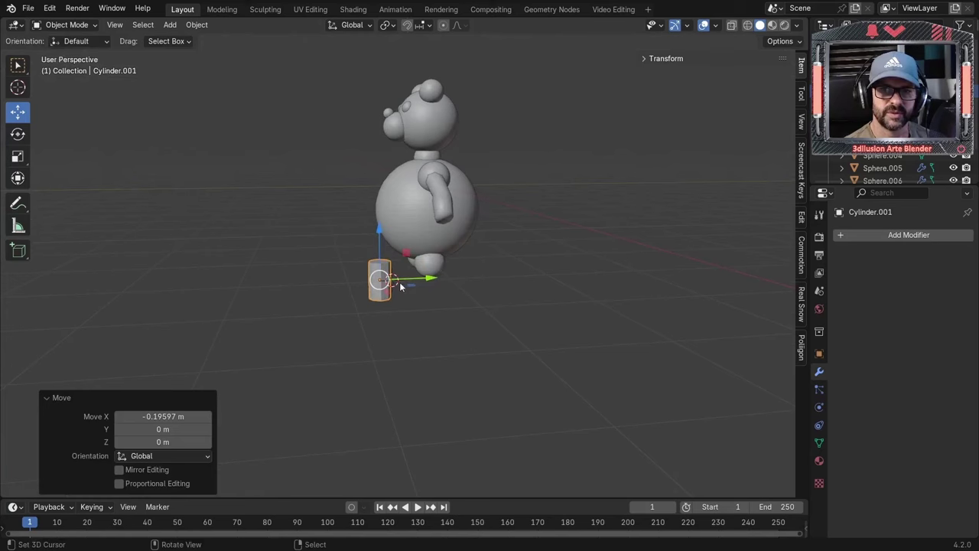
# Step: Move the short leg cylinder back along Y until it sits under the hip sphere
pyautogui.press('g')
pyautogui.press('y')
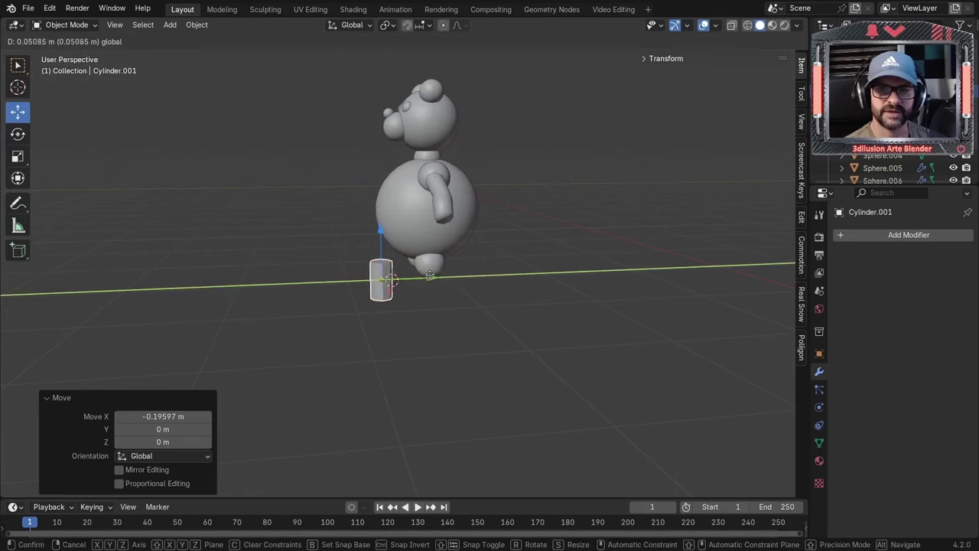
pyautogui.click(485, 275)
# Step: In Edit Mode, add one loop cut around the leg cylinder and slide it slightly downward, to a factor of about 0.174
pyautogui.press('KP_Decimal')
pyautogui.press('Tab')
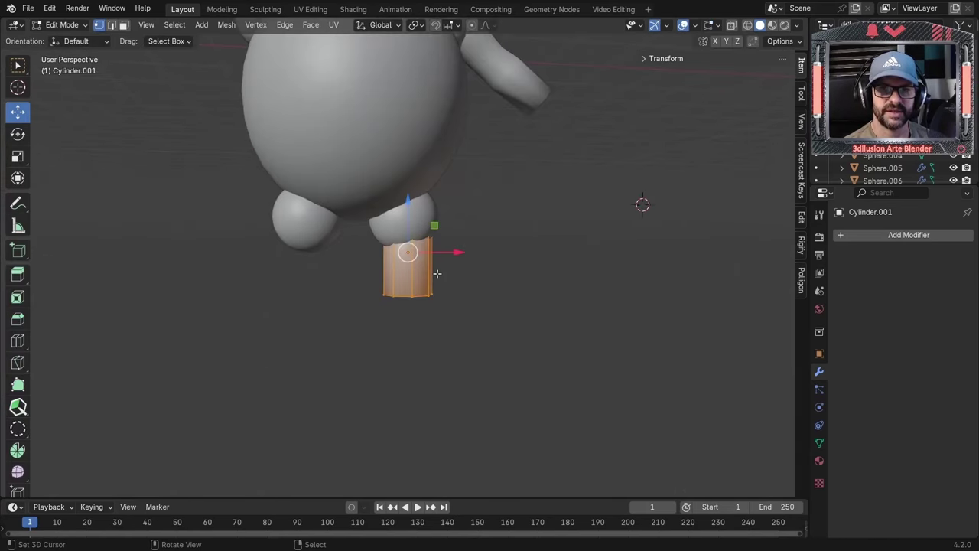
pyautogui.hotkey('ctrl', 'r')
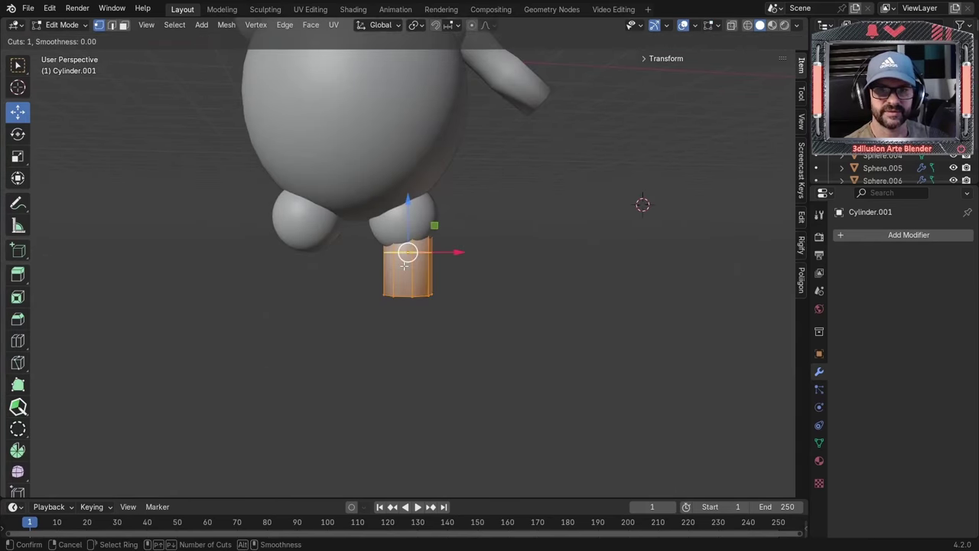
pyautogui.click(405, 264)
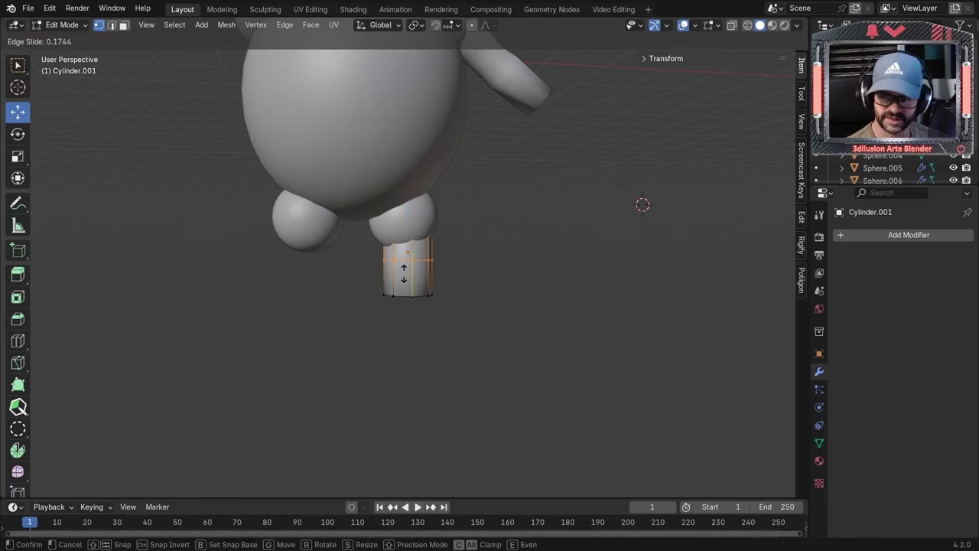
pyautogui.click(404, 272)
# Step: Shift the leg's new edge loop about 0.04 m outward along X to bend the leg slightly
pyautogui.press('g')
pyautogui.press('x')
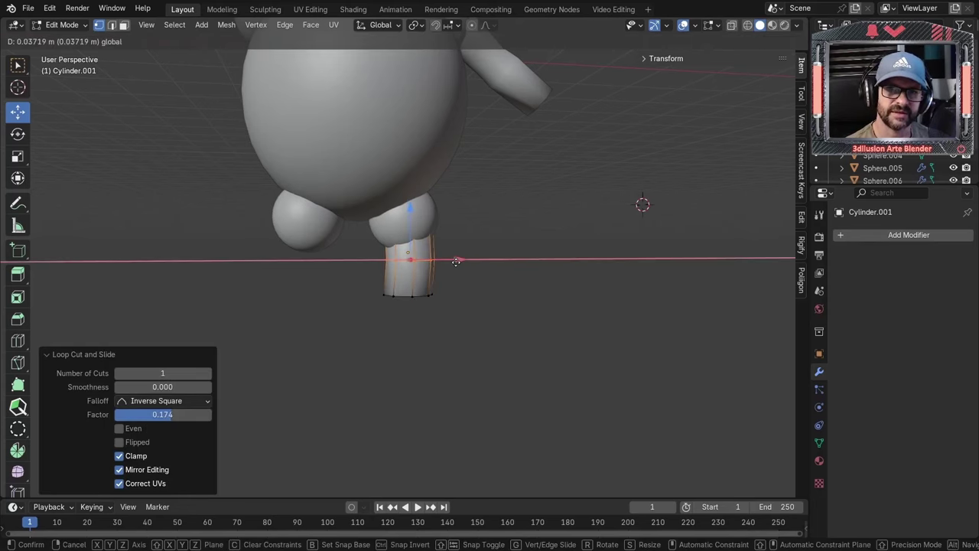
pyautogui.click(457, 261)
pyautogui.click(479, 299)
pyautogui.moveTo(478, 299); pyautogui.dragTo(466, 317, button='middle')
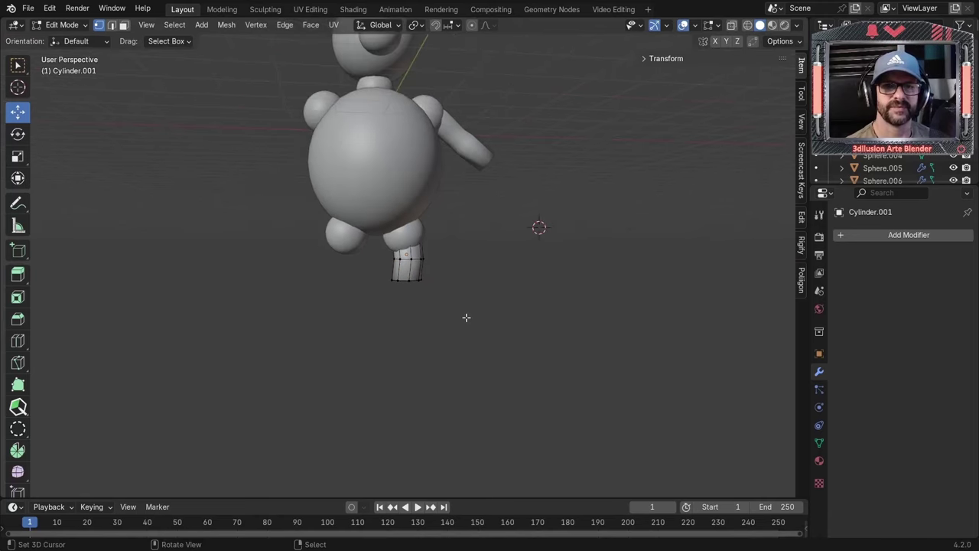
# Step: Select the leg's middle edge loop and move it about 0.04 m forward along the negative Y direction
pyautogui.moveTo(431, 237); pyautogui.dragTo(371, 271, button='middle')
pyautogui.scroll(2, 452, 261)
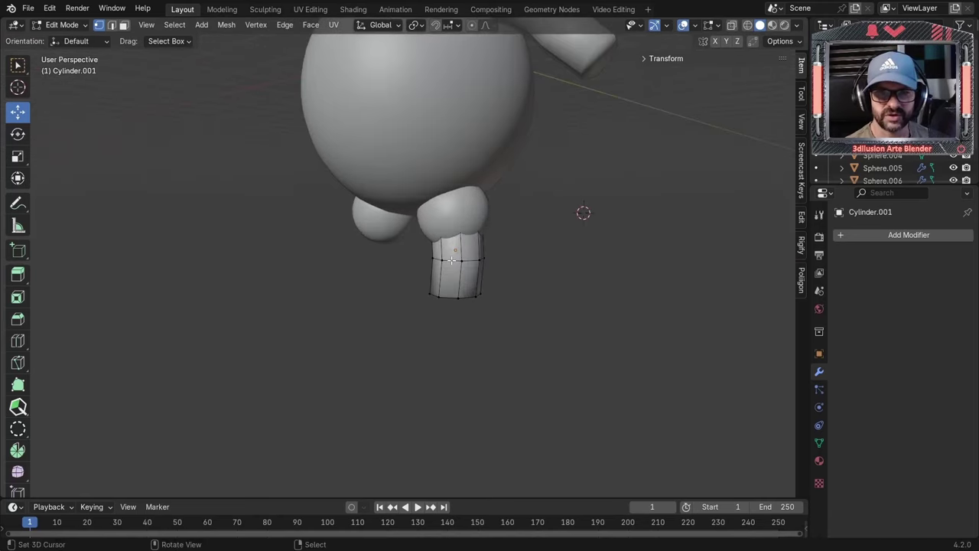
pyautogui.keyDown('alt'); pyautogui.click(452, 261); pyautogui.keyUp('alt')
pyautogui.moveTo(456, 262); pyautogui.dragTo(483, 257, button='middle')
pyautogui.press('g')
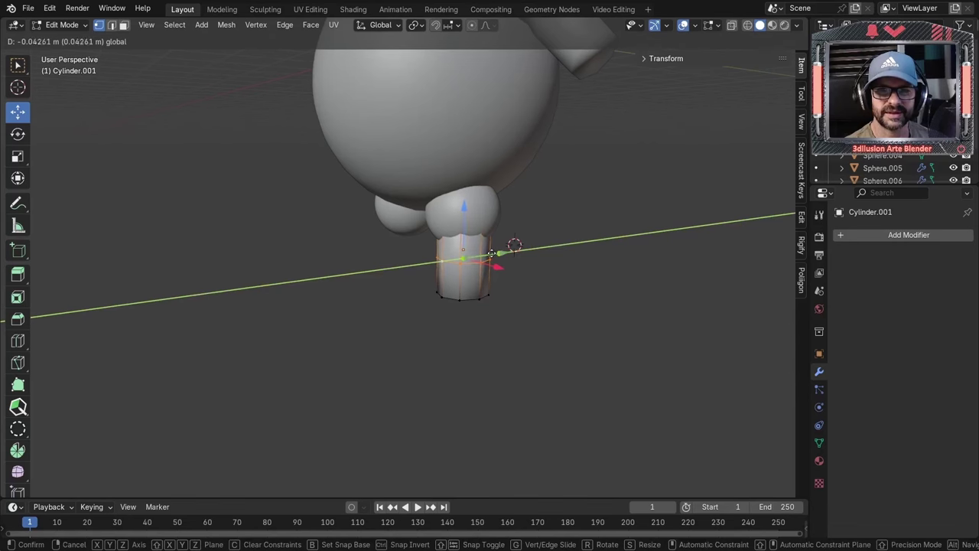
pyautogui.click(494, 252)
pyautogui.click(492, 365)
# Step: Back in Object Mode, duplicate the mirrored hip spheres and move the copy about 1.43 m down along Z to form the feet
pyautogui.press('Tab')
pyautogui.scroll(-5, 382, 329)
pyautogui.click(404, 233)
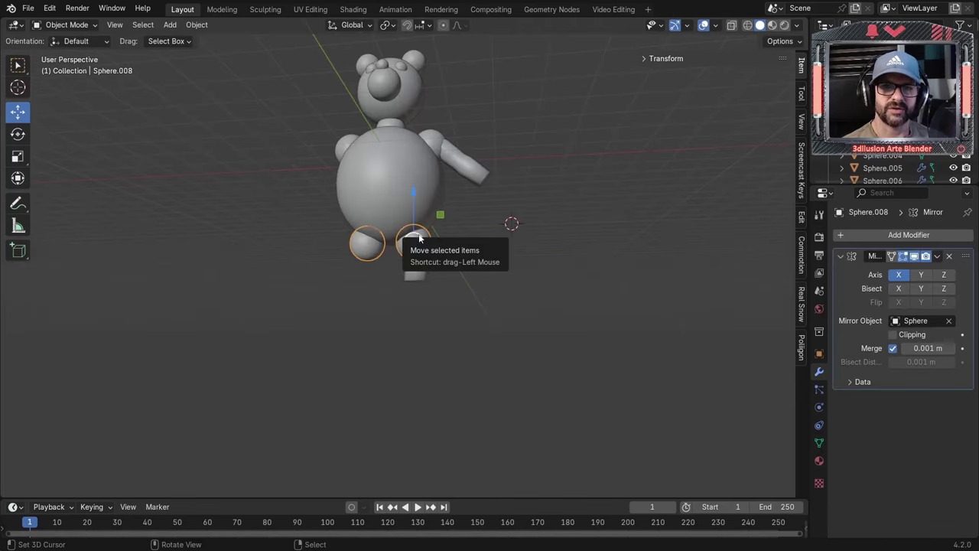
pyautogui.hotkey('shift', 'd')
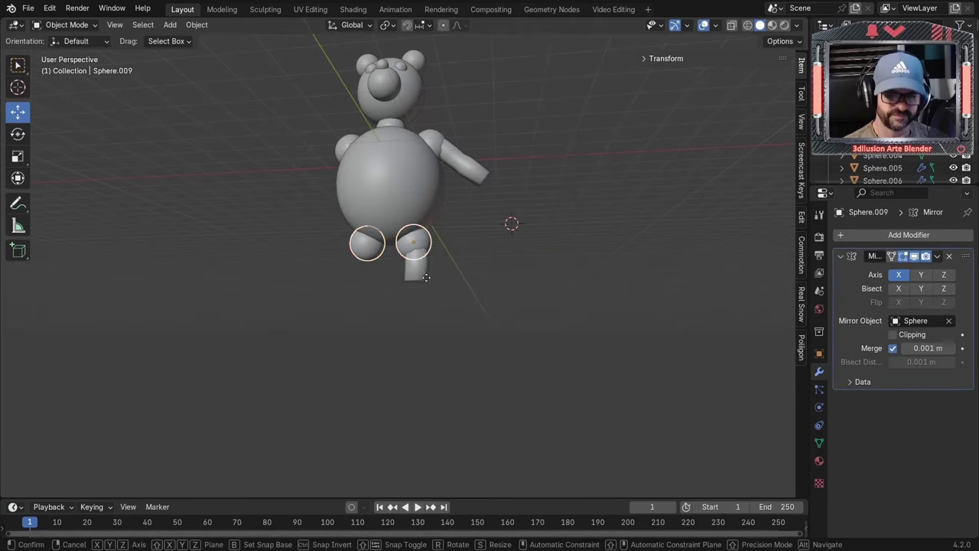
pyautogui.press('z')
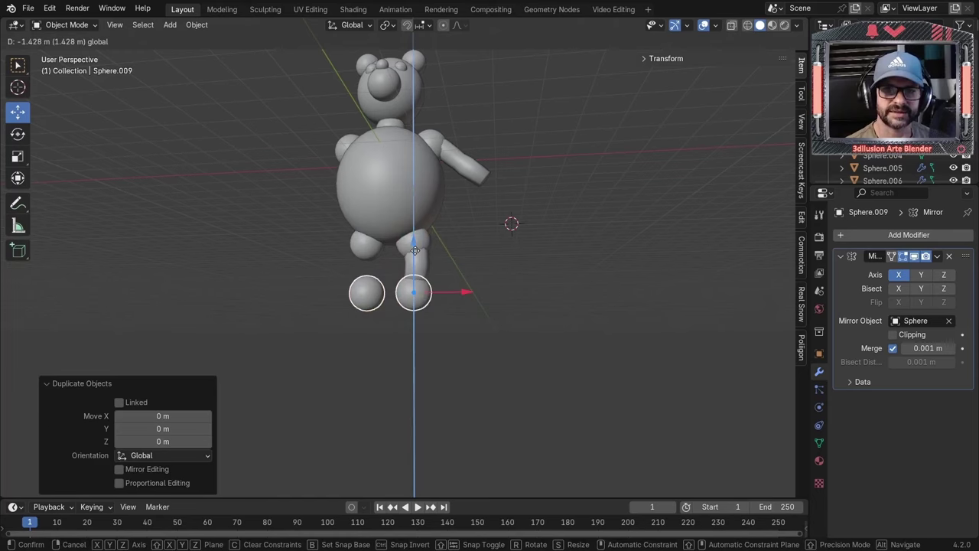
pyautogui.click(414, 250)
# Step: Move the foot sphere slightly outward along X until it is centred under the leg cylinder
pyautogui.moveTo(494, 306); pyautogui.dragTo(245, 344, button='middle')
pyautogui.click(390, 300)
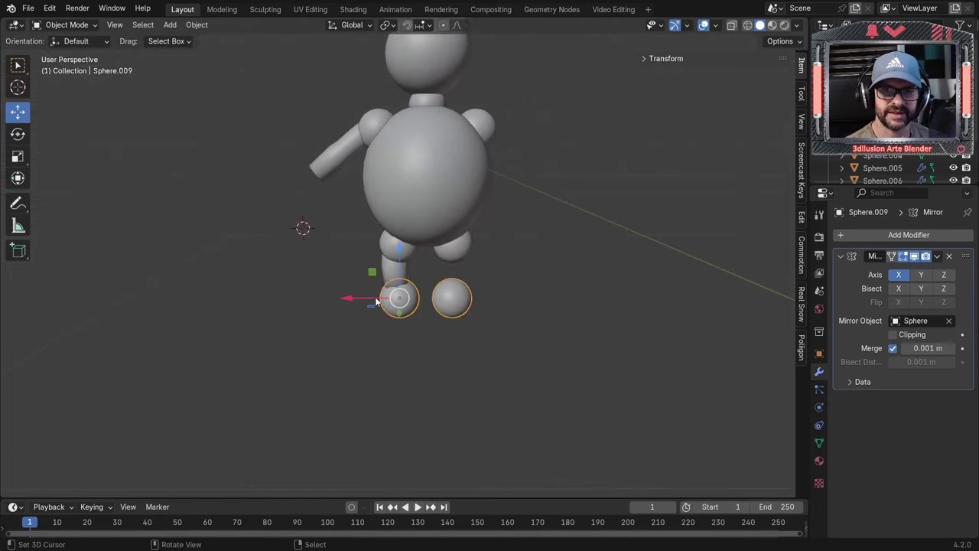
pyautogui.press('g')
pyautogui.press('x')
pyautogui.click(360, 317)
pyautogui.click(349, 329)
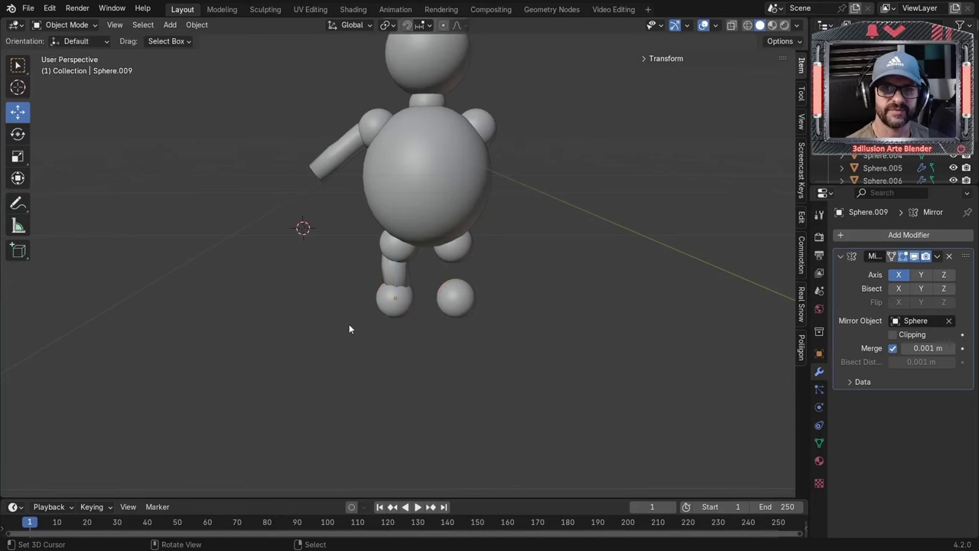
pyautogui.moveTo(348, 328); pyautogui.dragTo(448, 254, button='middle')
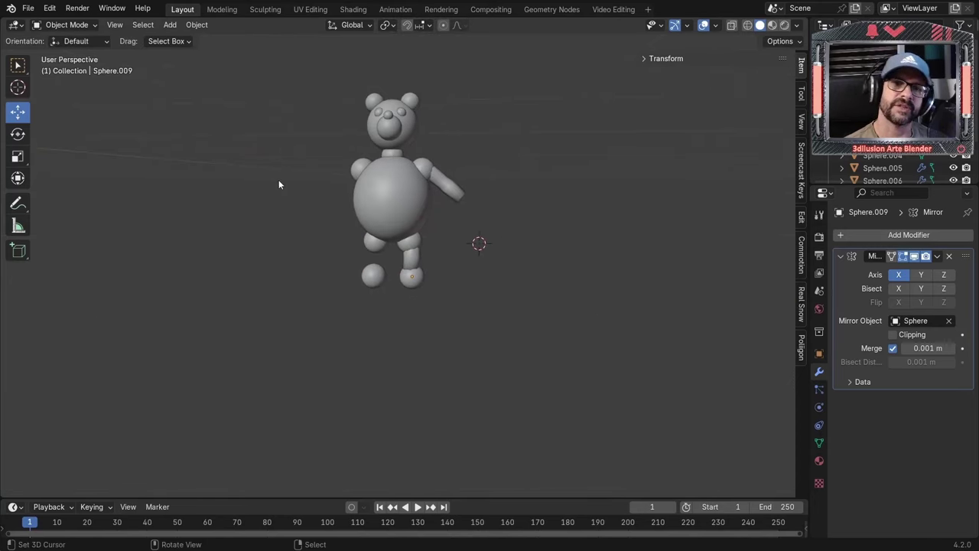
# Step: Add a Mirror modifier on the X axis to the arm cylinder, using the torso sphere as the mirror object
pyautogui.press('KP_1')
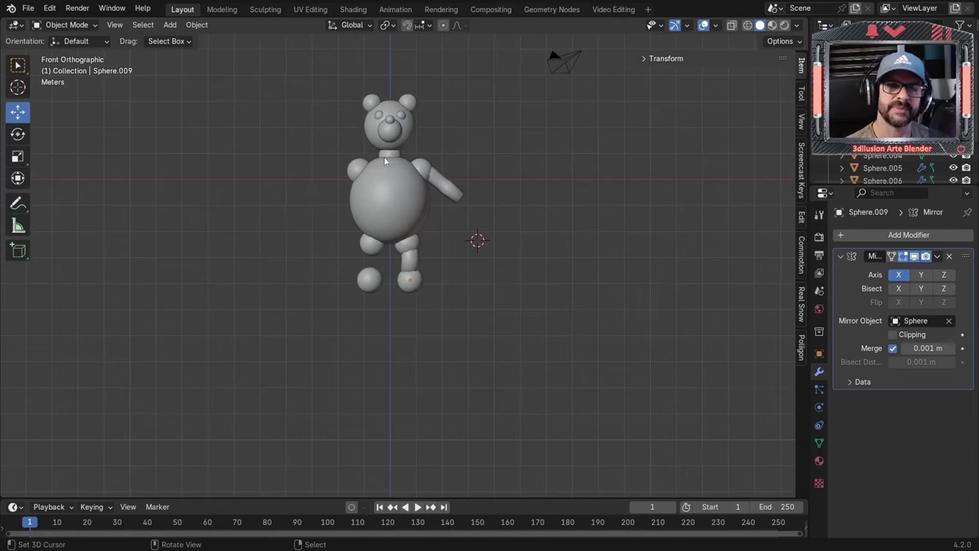
pyautogui.click(453, 195)
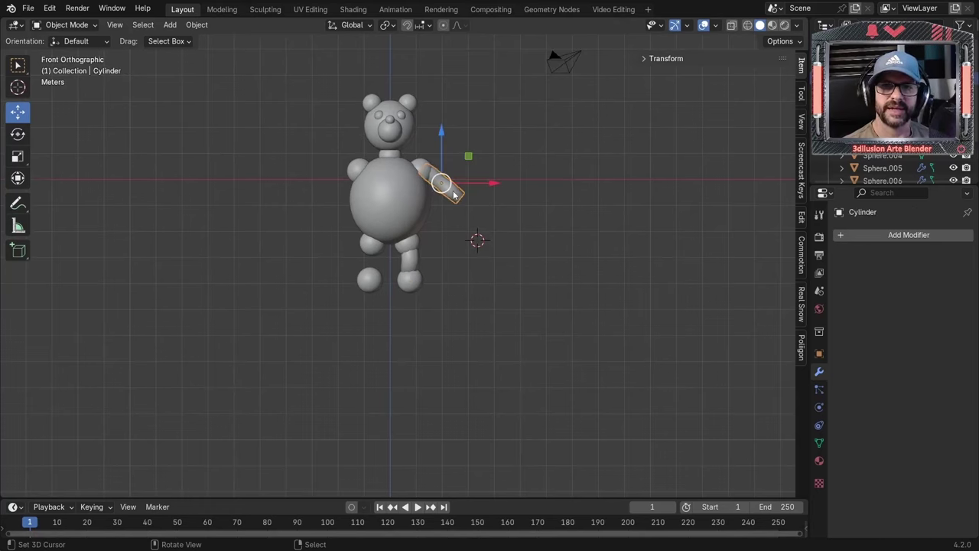
pyautogui.click(847, 236)
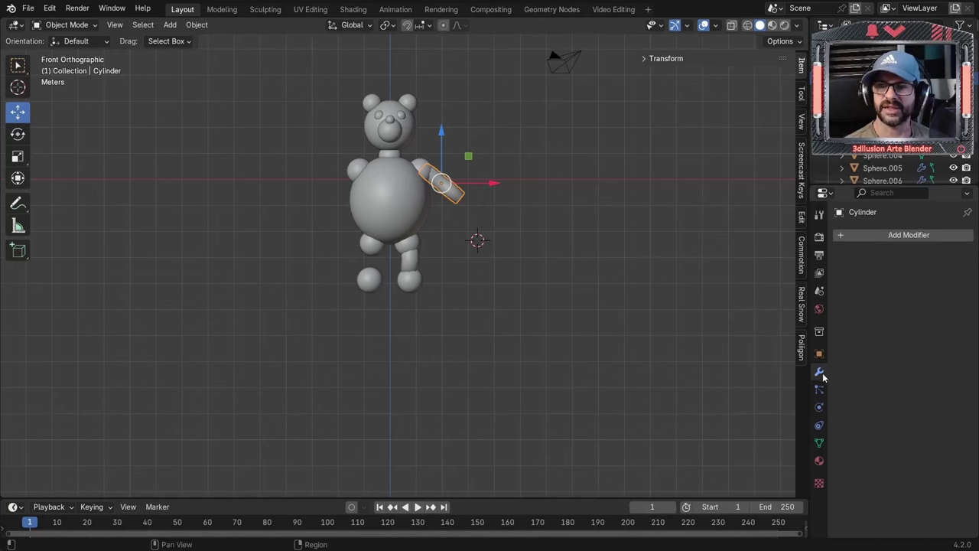
pyautogui.click(868, 239)
pyautogui.moveTo(868, 239)
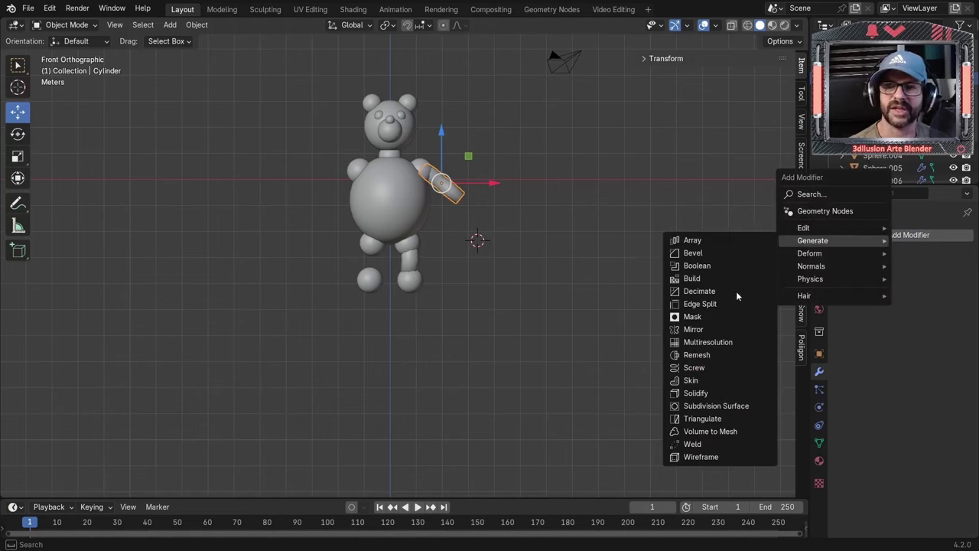
pyautogui.click(696, 329)
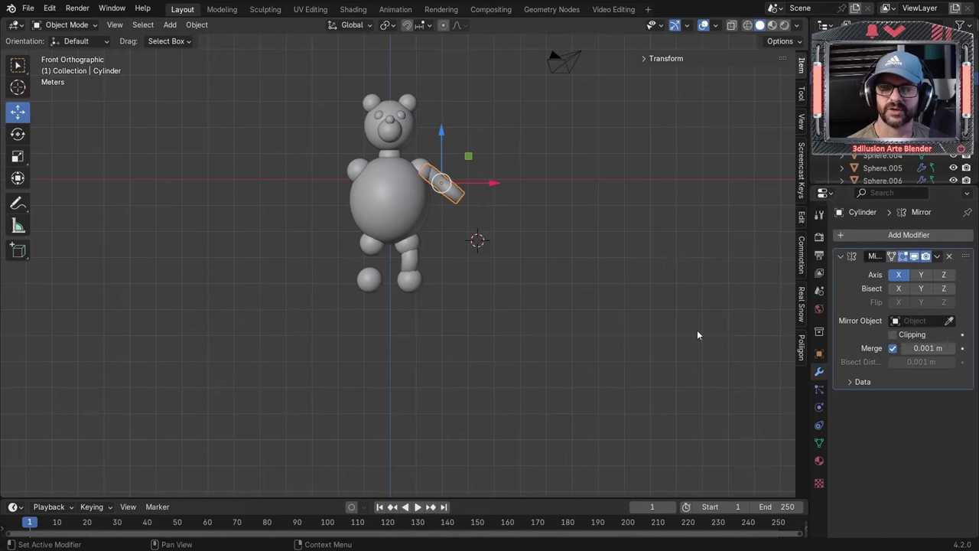
pyautogui.click(949, 321)
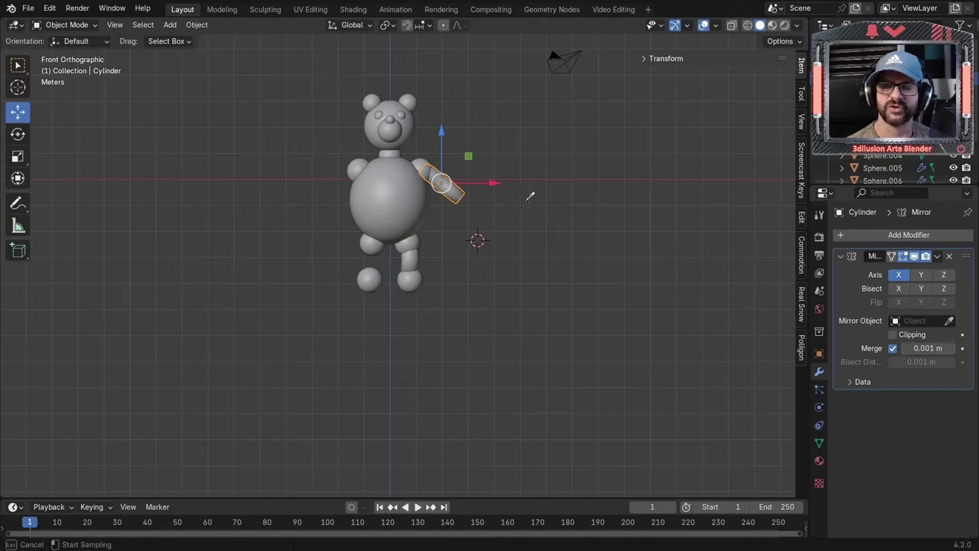
pyautogui.click(386, 182)
# Step: Add a Mirror modifier on the X axis to the leg cylinder, using the torso sphere Sphere.001 as the mirror object
pyautogui.click(409, 258)
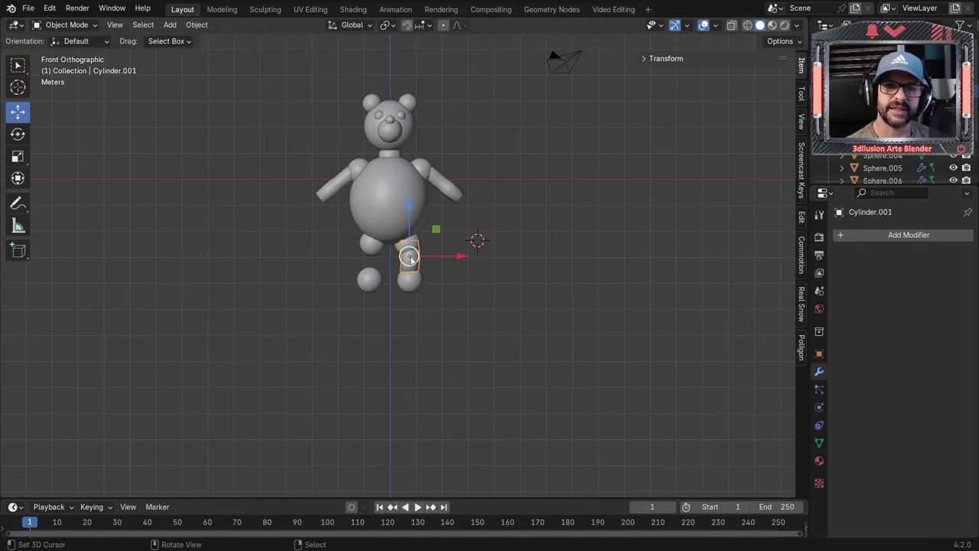
pyautogui.click(883, 232)
pyautogui.moveTo(884, 233)
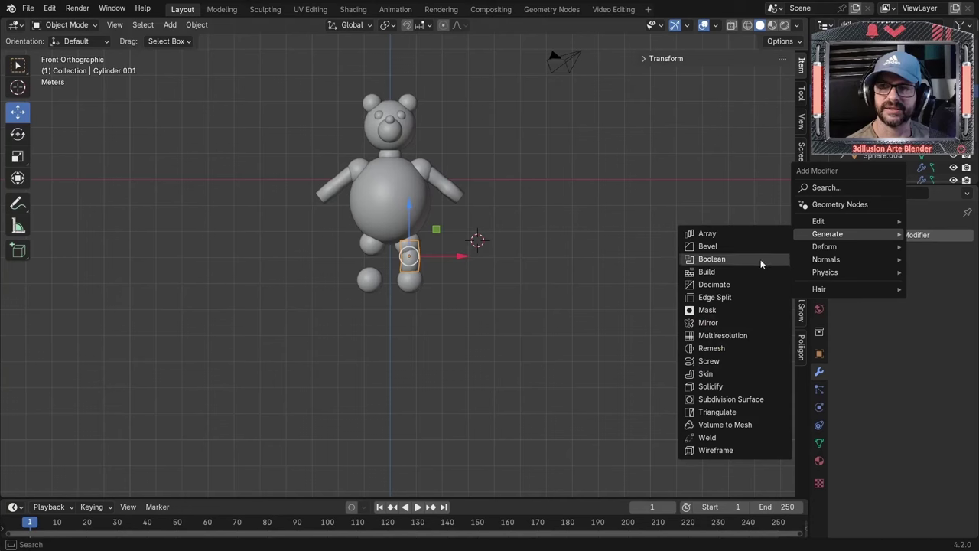
pyautogui.click(722, 324)
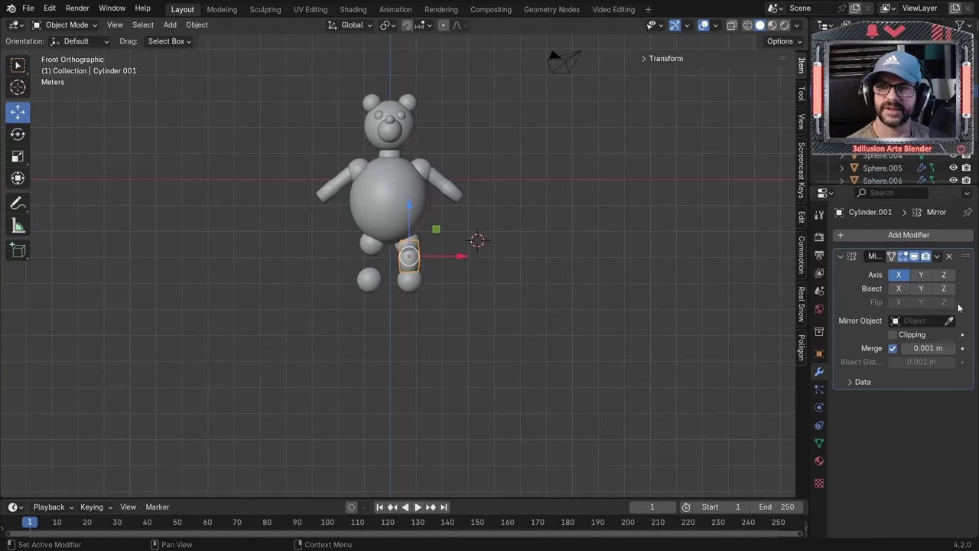
pyautogui.click(949, 320)
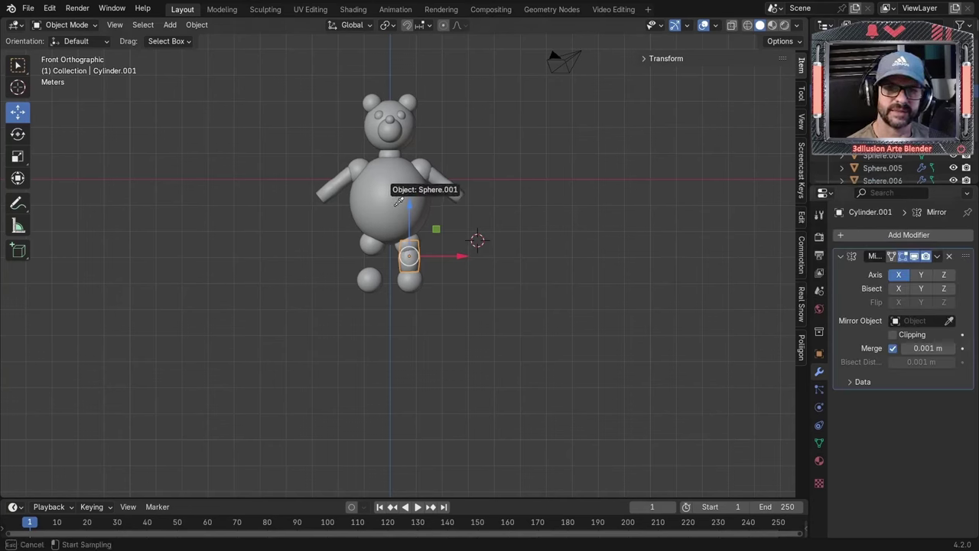
pyautogui.click(394, 206)
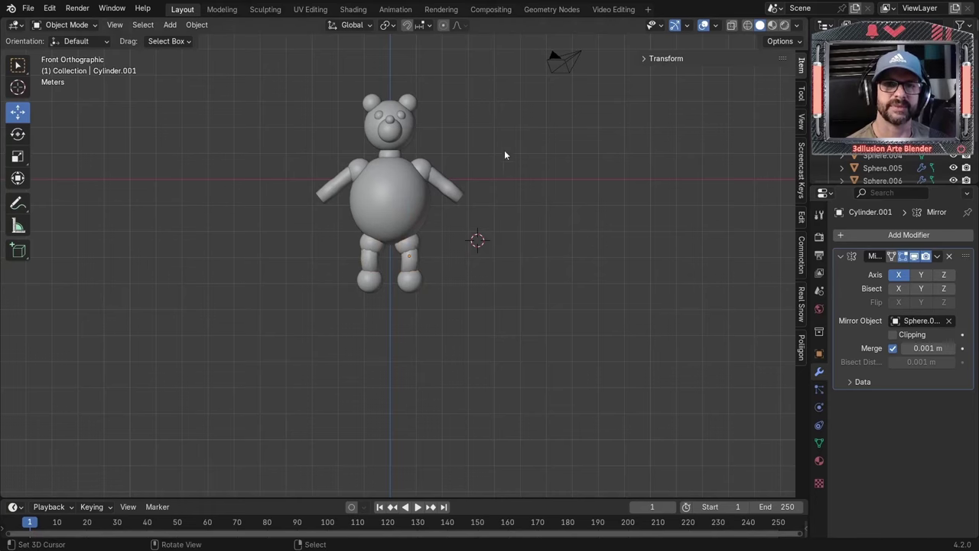
# Step: In front view, duplicate the shoulder sphere and place the copy at the arm's end as a hand, about 1.69 m along X and -1.08 m along Z
pyautogui.moveTo(491, 200); pyautogui.dragTo(605, 176, button='middle')
pyautogui.press('KP_1')
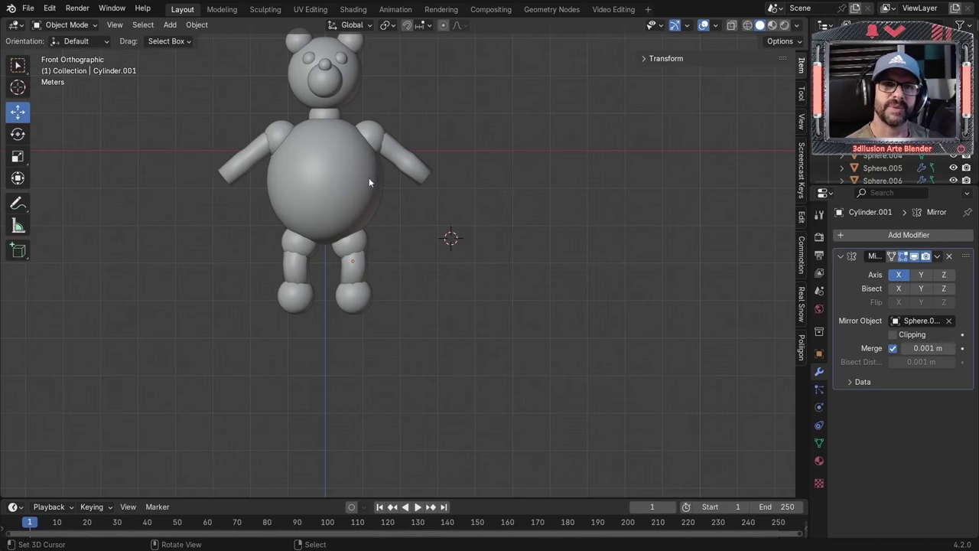
pyautogui.scroll(-2, 369, 181)
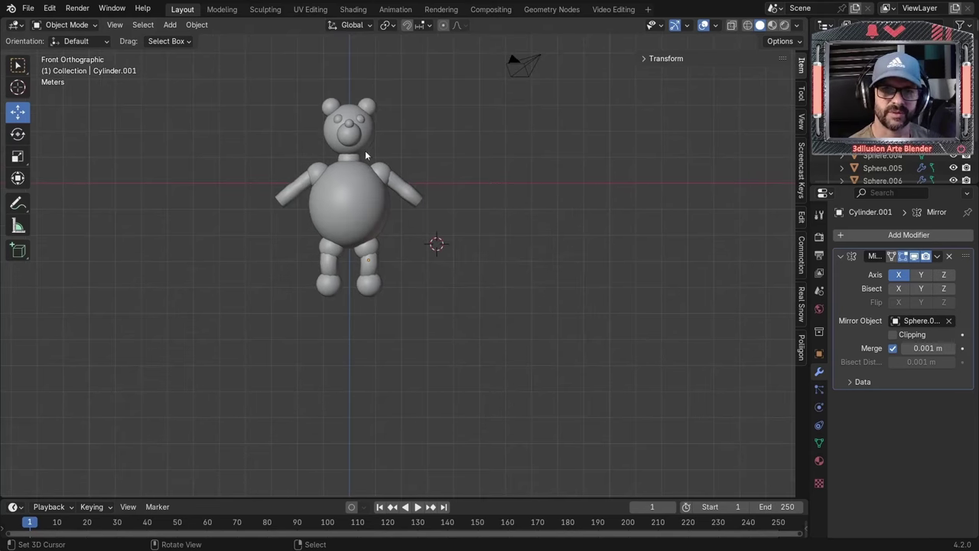
pyautogui.click(377, 175)
pyautogui.moveTo(382, 175); pyautogui.dragTo(417, 196)
pyautogui.click(421, 200)
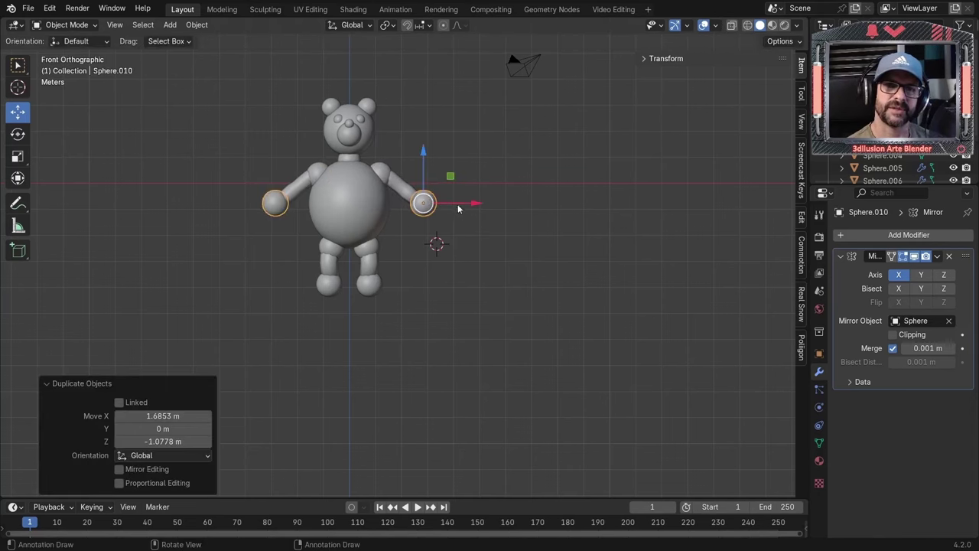
# Step: Move the hand sphere about 0.07 m forward along negative Y to line it up with the arm's end
pyautogui.moveTo(420, 200); pyautogui.dragTo(367, 245, button='middle')
pyautogui.scroll(5, 367, 245)
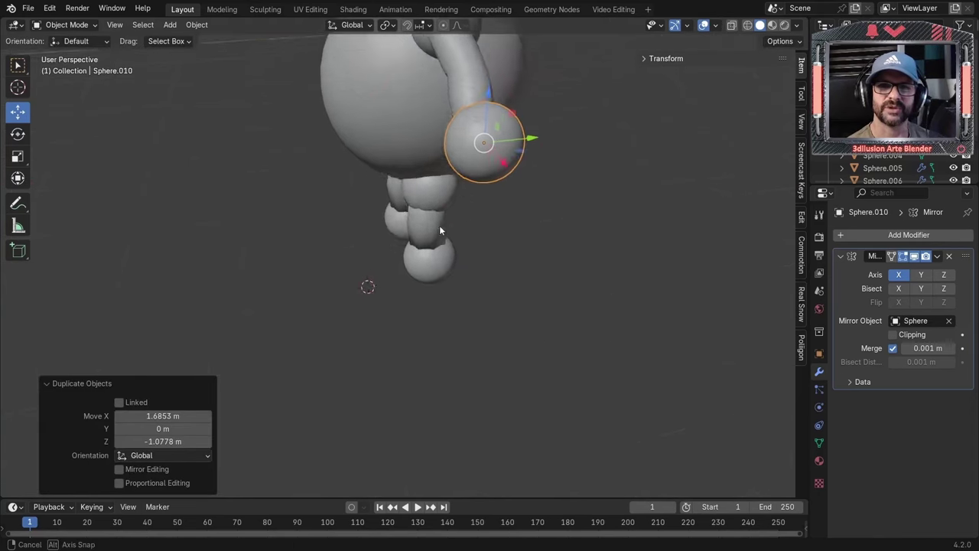
pyautogui.moveTo(439, 225); pyautogui.dragTo(413, 268, button='middle')
pyautogui.moveTo(523, 262); pyautogui.dragTo(518, 260)
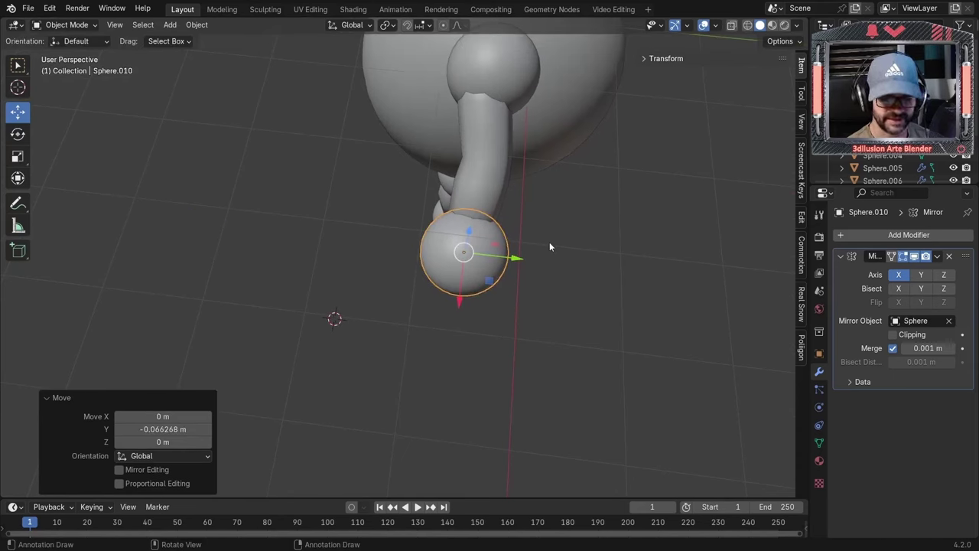
# Step: Flatten the hand sphere by scaling it to about 0.75 along the global Y axis
pyautogui.press('s')
pyautogui.press('x')
pyautogui.press('y')
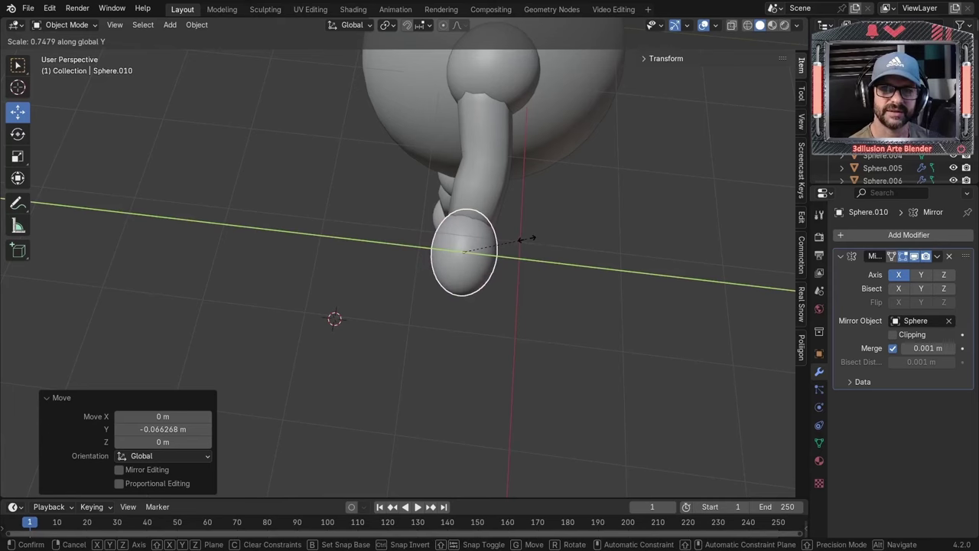
pyautogui.click(527, 238)
# Step: Open the hand sphere in the Sculpting workspace and choose the Elastic Deform brush
pyautogui.press('KP_Decimal')
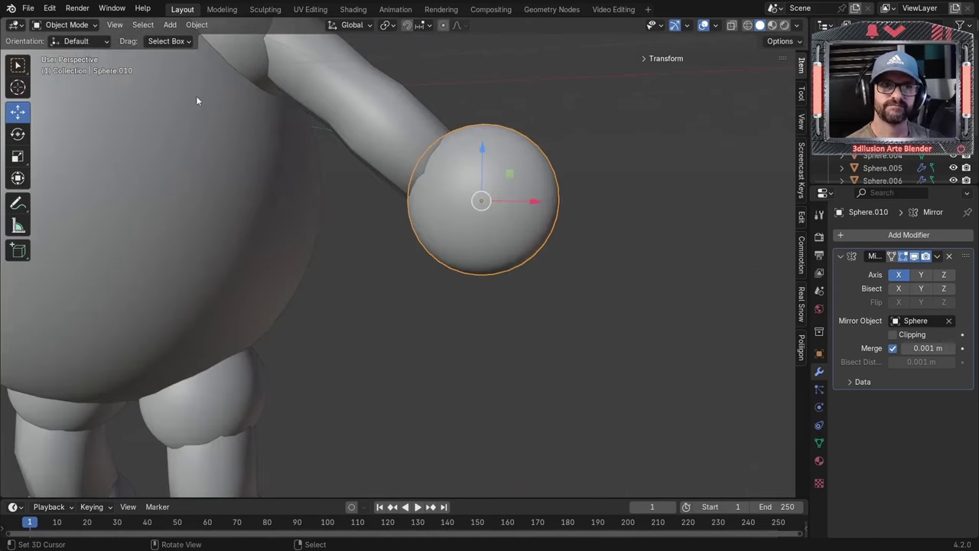
pyautogui.scroll(-2, 465, 198)
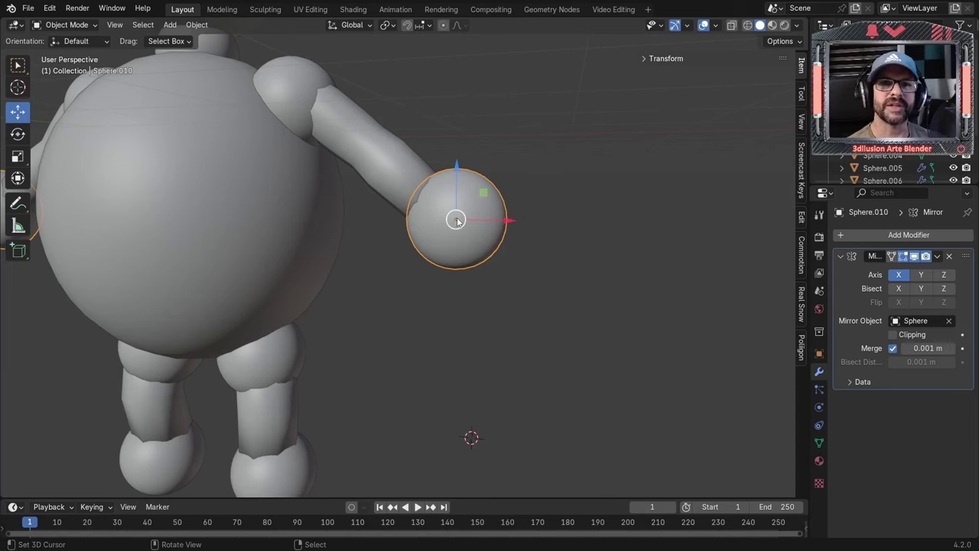
pyautogui.click(60, 26)
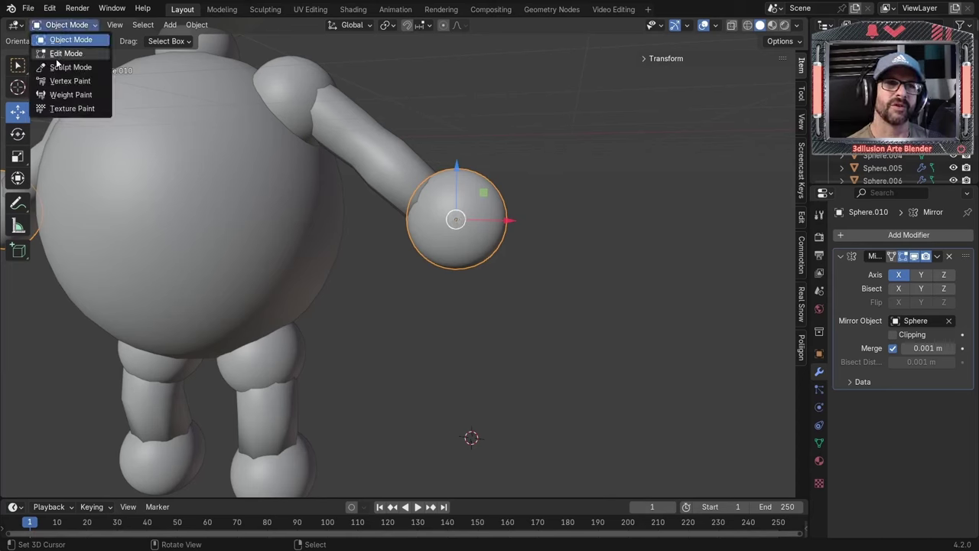
pyautogui.click(56, 55)
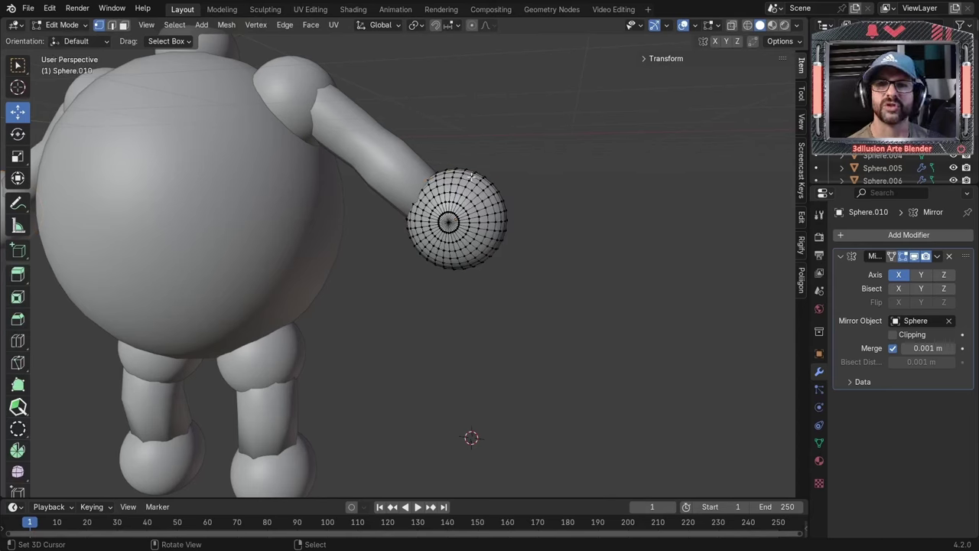
pyautogui.click(254, 11)
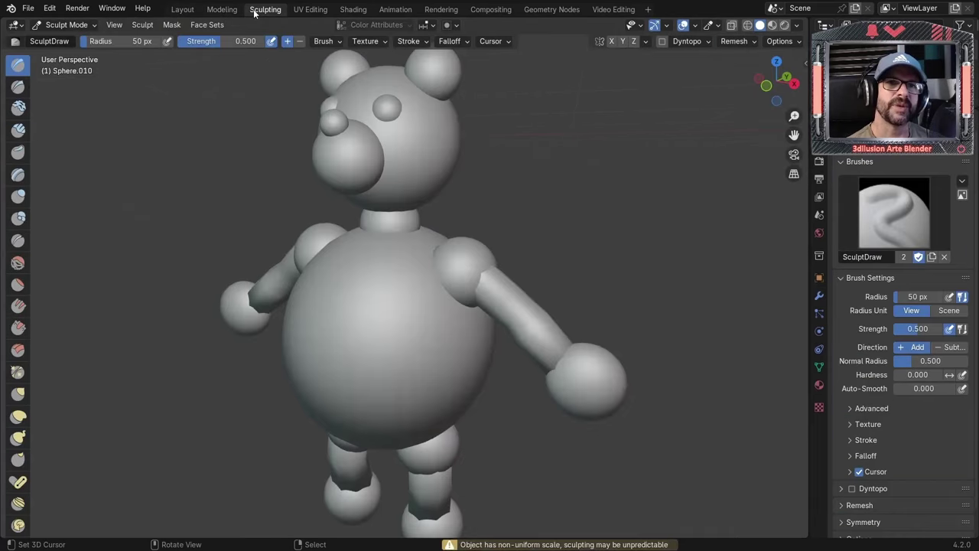
pyautogui.scroll(-2, 268, 115)
pyautogui.moveTo(275, 198); pyautogui.dragTo(360, 184, button='middle')
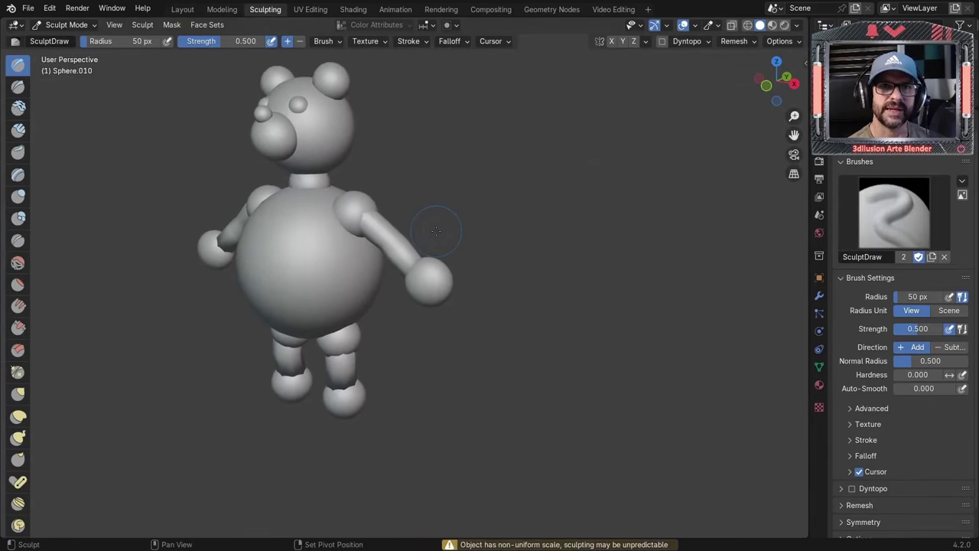
pyautogui.click(18, 416)
# Step: Pull the hand sphere's surface from several sides with Elastic Deform to taper it into a paw shape
pyautogui.scroll(3, 390, 352)
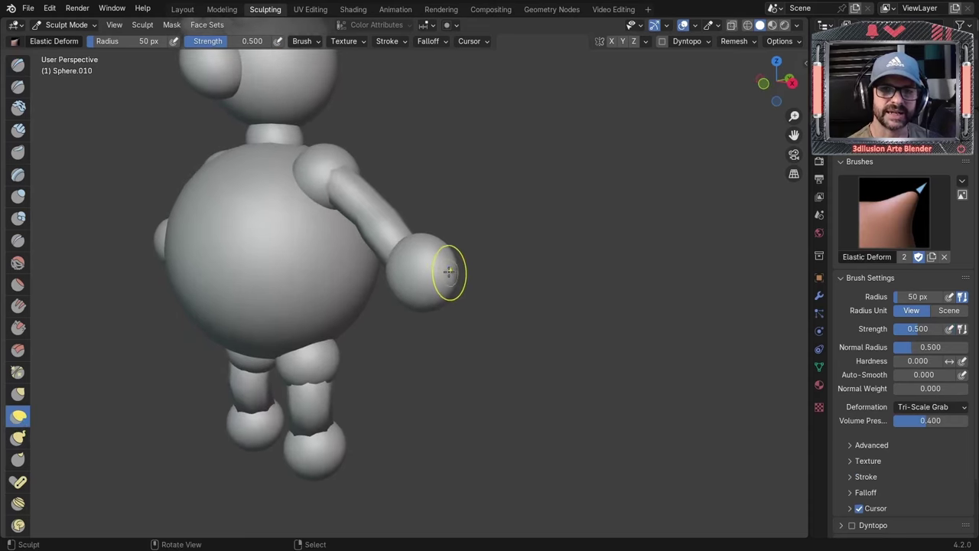
pyautogui.moveTo(434, 276)
pyautogui.mouseDown(button='middle')
pyautogui.moveTo(485, 268)
pyautogui.moveTo(437, 317)
pyautogui.mouseUp(button='middle')
pyautogui.moveTo(437, 317); pyautogui.dragTo(451, 313)
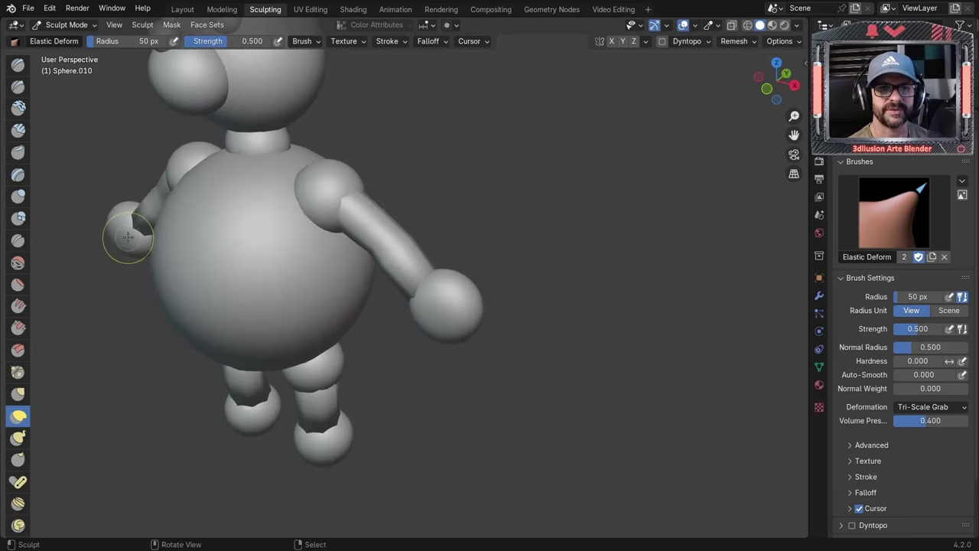
pyautogui.moveTo(459, 350); pyautogui.dragTo(376, 354, button='middle')
pyautogui.moveTo(375, 354); pyautogui.dragTo(313, 365)
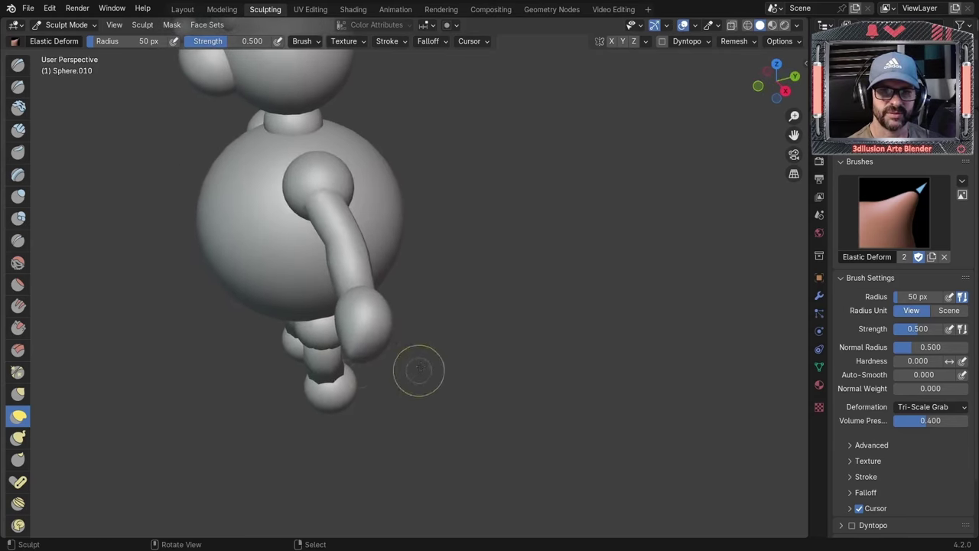
pyautogui.moveTo(419, 371); pyautogui.dragTo(518, 284, button='middle')
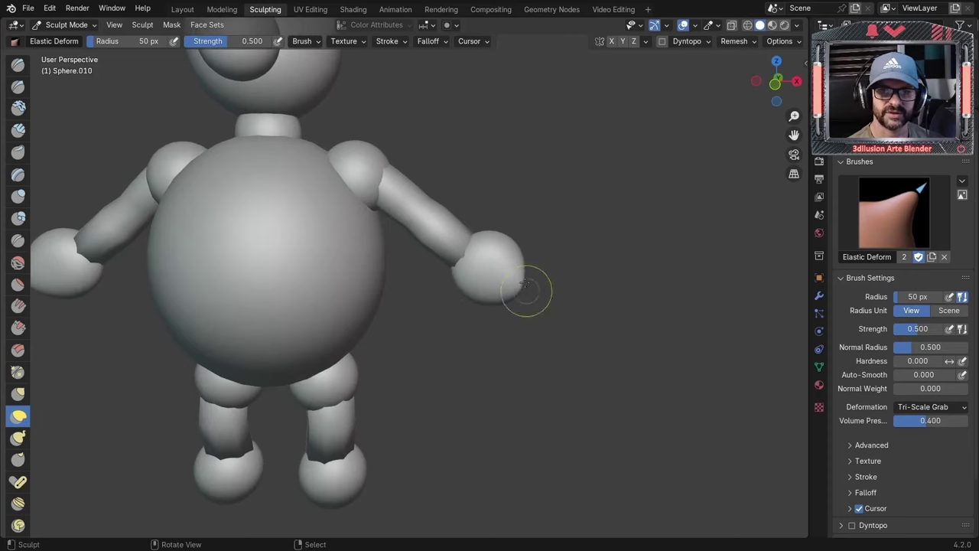
pyautogui.moveTo(513, 259)
pyautogui.mouseDown()
pyautogui.moveTo(492, 245)
pyautogui.moveTo(462, 299)
pyautogui.moveTo(471, 282)
pyautogui.moveTo(504, 280)
pyautogui.moveTo(531, 261)
pyautogui.moveTo(501, 301)
pyautogui.mouseUp()
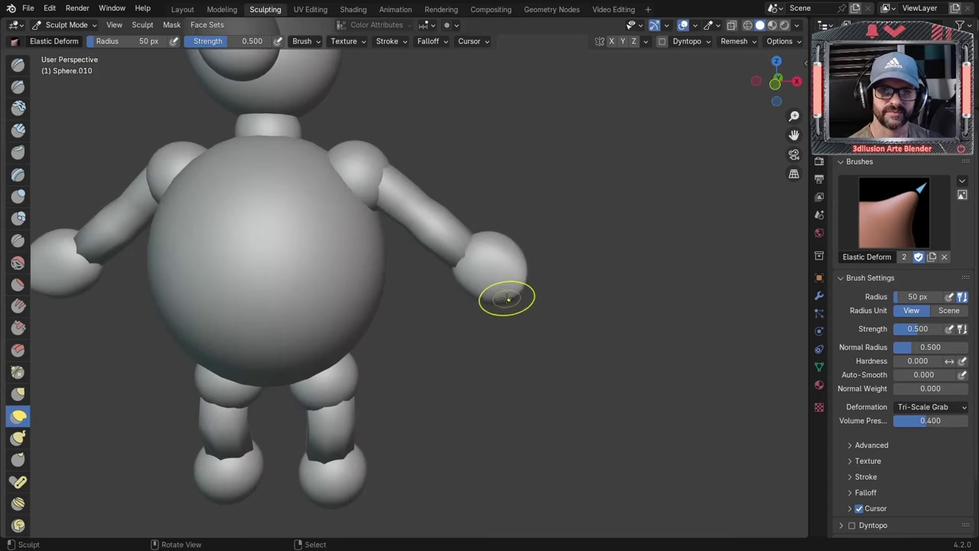
pyautogui.moveTo(505, 296)
pyautogui.mouseDown(button='middle')
pyautogui.moveTo(323, 290)
pyautogui.moveTo(320, 370)
pyautogui.moveTo(323, 361)
pyautogui.mouseUp(button='middle')
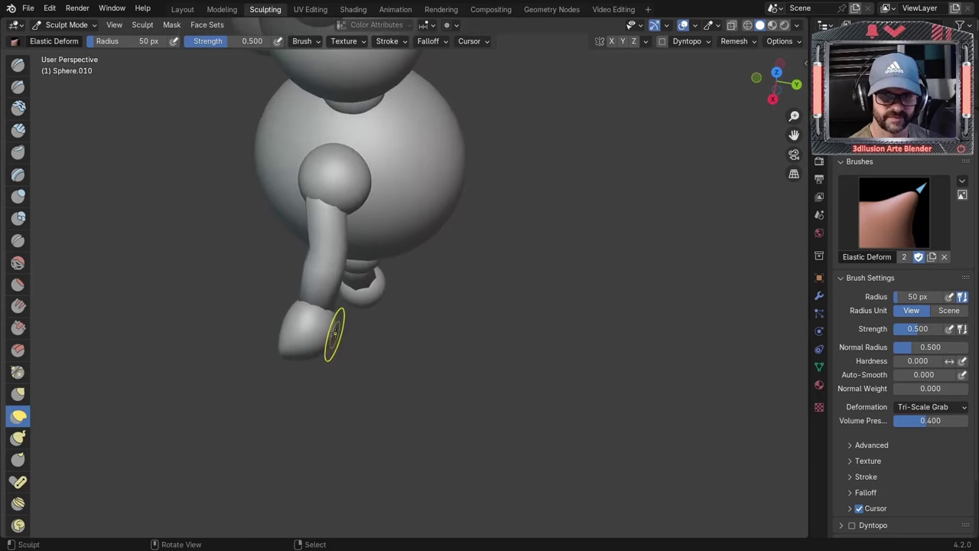
pyautogui.moveTo(331, 339); pyautogui.dragTo(306, 354)
pyautogui.moveTo(306, 354)
pyautogui.mouseDown(button='middle')
pyautogui.moveTo(407, 340)
pyautogui.moveTo(400, 360)
pyautogui.mouseUp(button='middle')
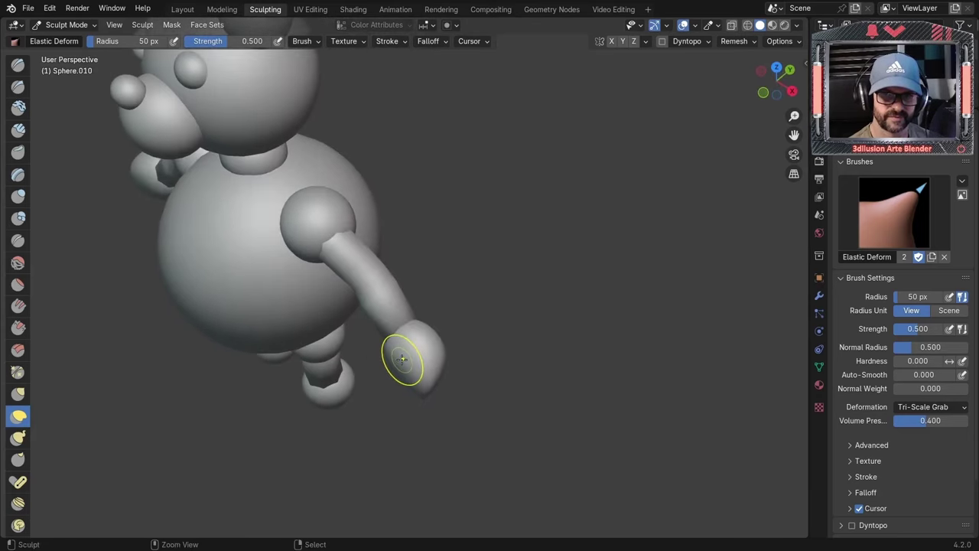
# Step: Refine the paw up close with Elastic Deform strokes, evening out and flattening its front surface
pyautogui.scroll(5, 400, 357)
pyautogui.scroll(2, 415, 300)
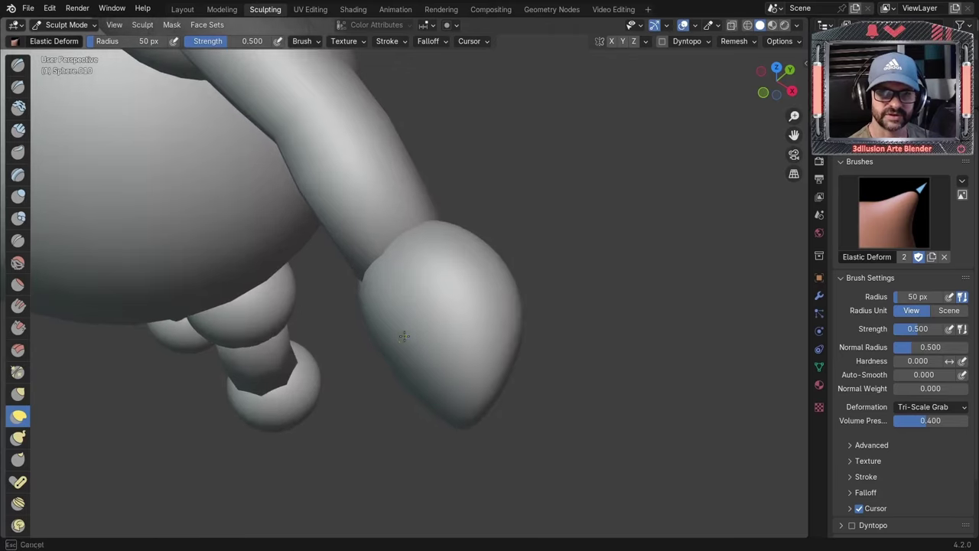
pyautogui.moveTo(410, 357); pyautogui.dragTo(467, 247, button='middle')
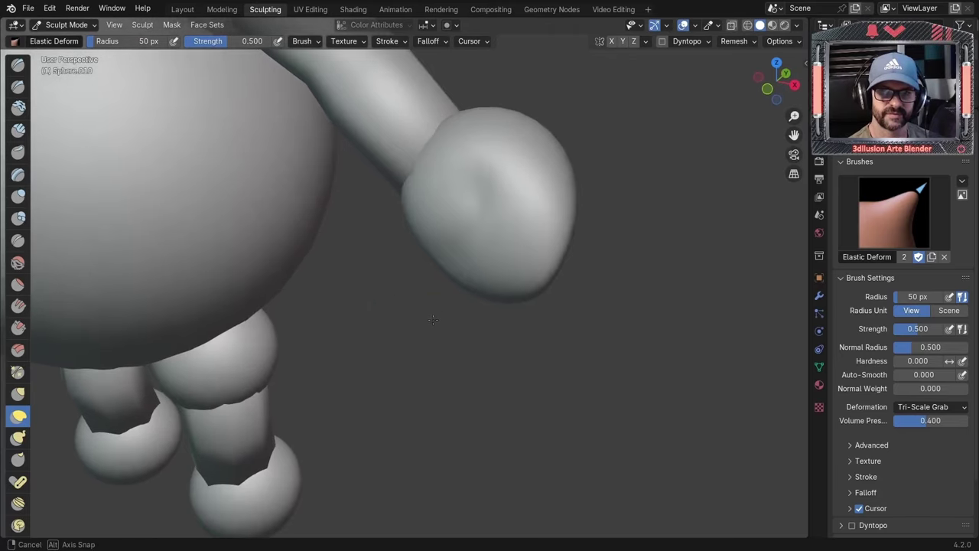
pyautogui.moveTo(478, 169); pyautogui.dragTo(470, 221)
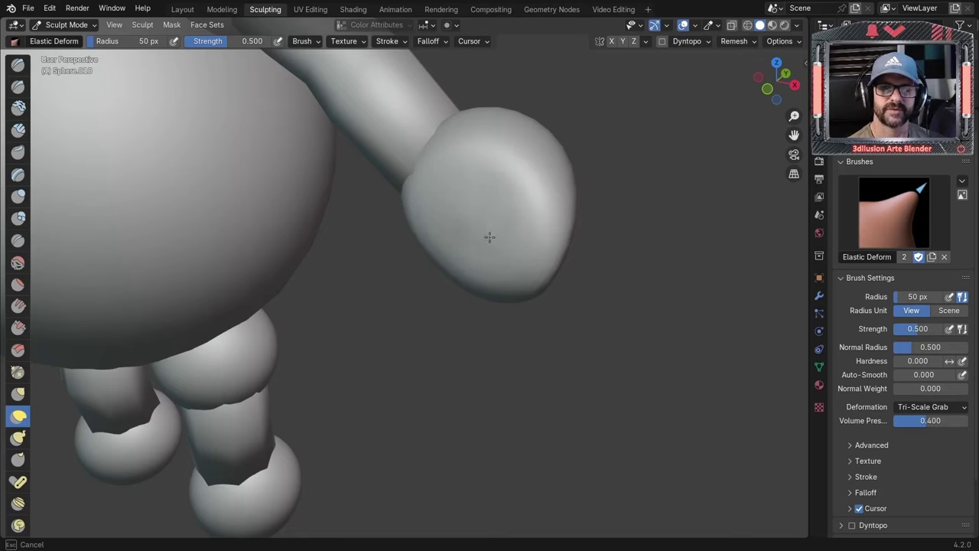
pyautogui.moveTo(489, 237); pyautogui.dragTo(489, 237)
pyautogui.scroll(-5, 574, 286)
pyautogui.scroll(3, 535, 245)
pyautogui.moveTo(498, 204); pyautogui.dragTo(483, 205)
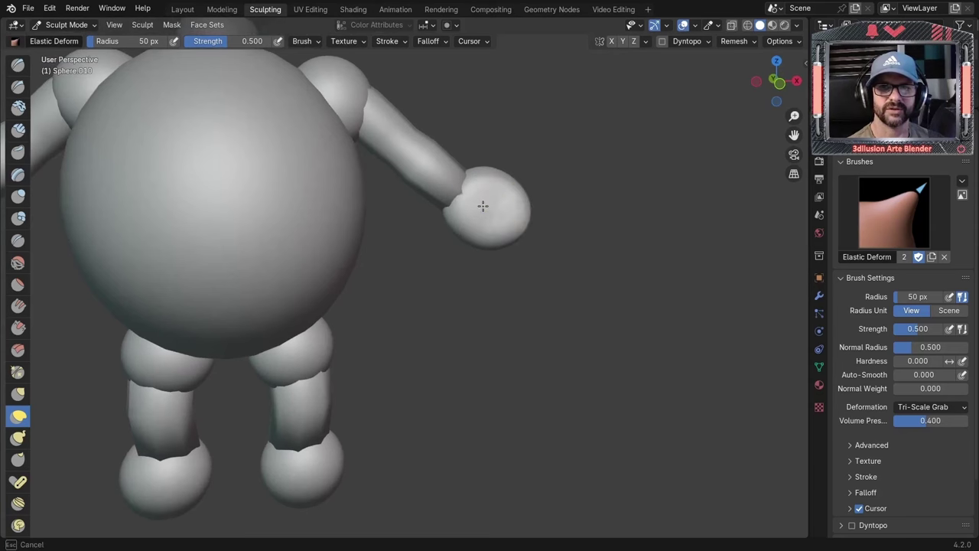
pyautogui.moveTo(543, 221); pyautogui.dragTo(305, 220, button='middle')
# Step: Return to the Layout workspace and isolate the arm cylinder in local view with Edit Mode active
pyautogui.click(180, 9)
pyautogui.scroll(-4, 389, 249)
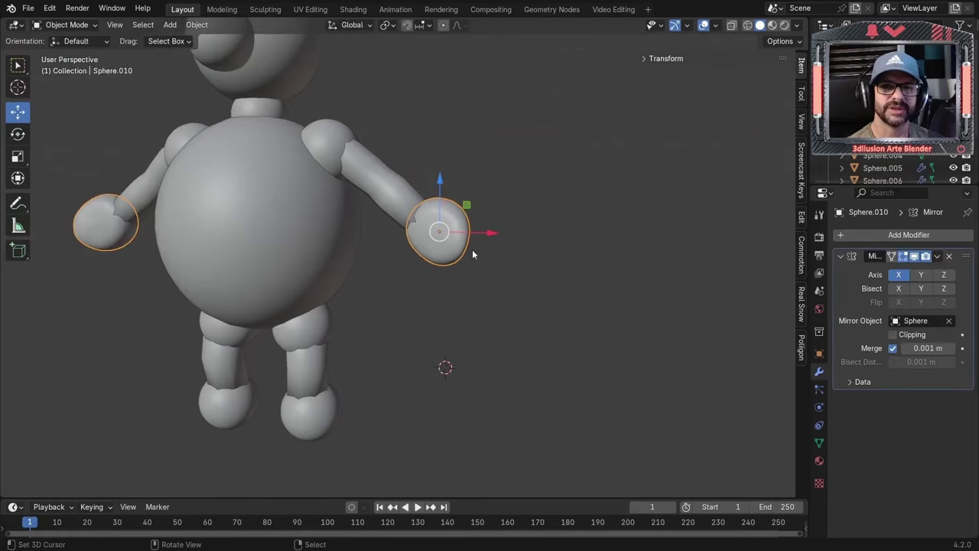
pyautogui.moveTo(474, 252); pyautogui.dragTo(436, 237, button='middle')
pyautogui.click(401, 204)
pyautogui.press('Tab')
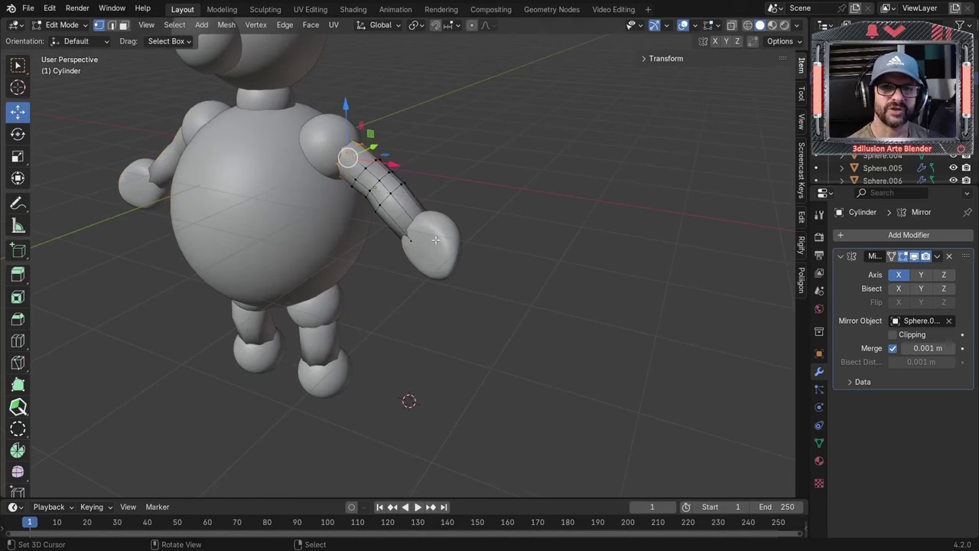
pyautogui.press('Tab')
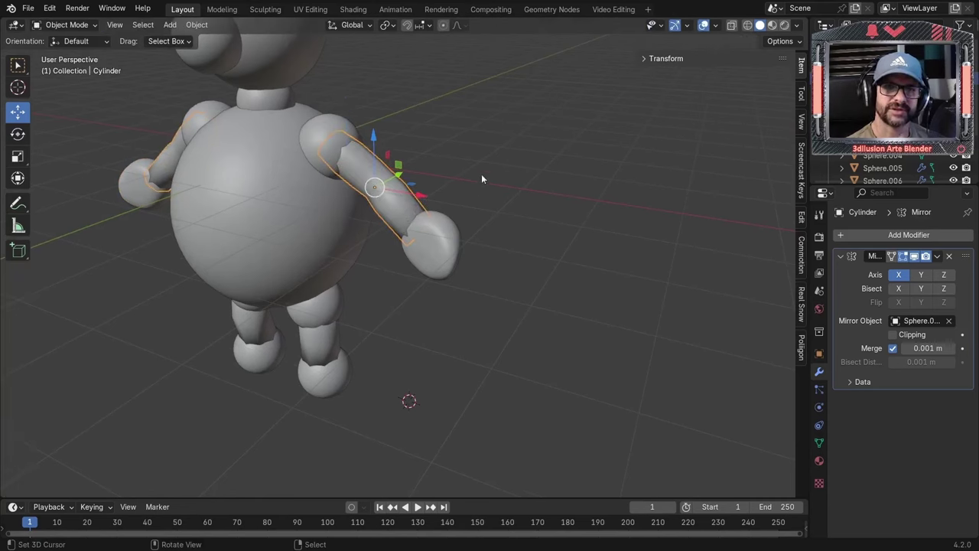
pyautogui.click(482, 175)
pyautogui.click(398, 195)
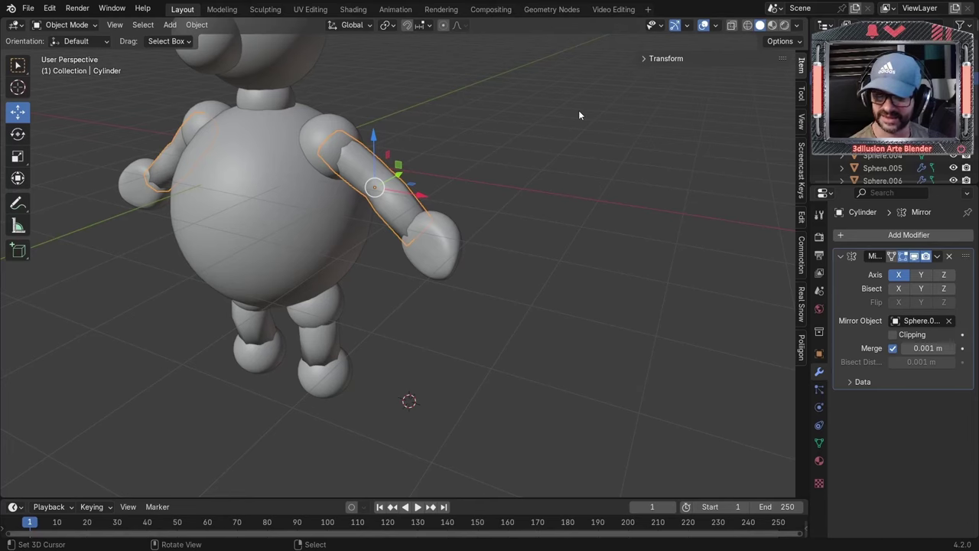
pyautogui.press('KP_Divide')
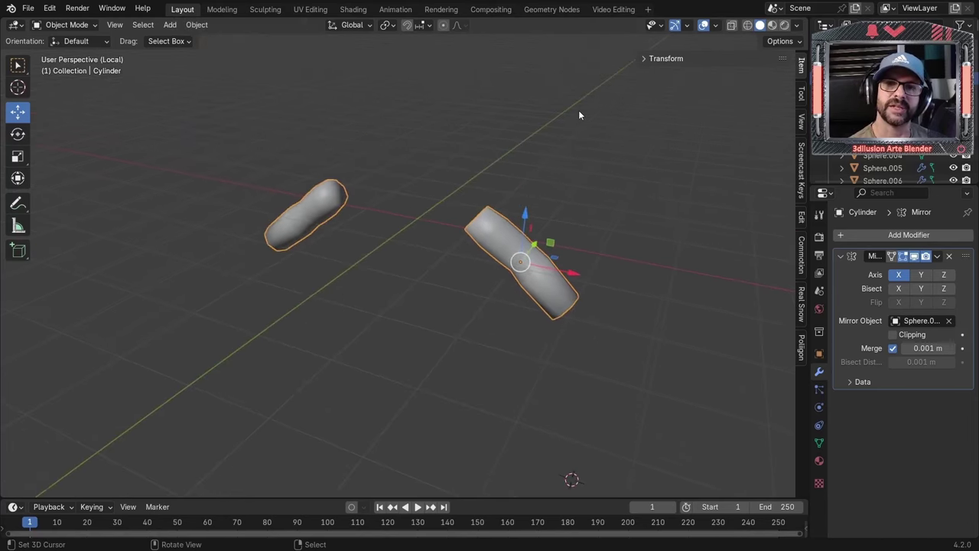
pyautogui.scroll(3, 589, 246)
pyautogui.press('Tab')
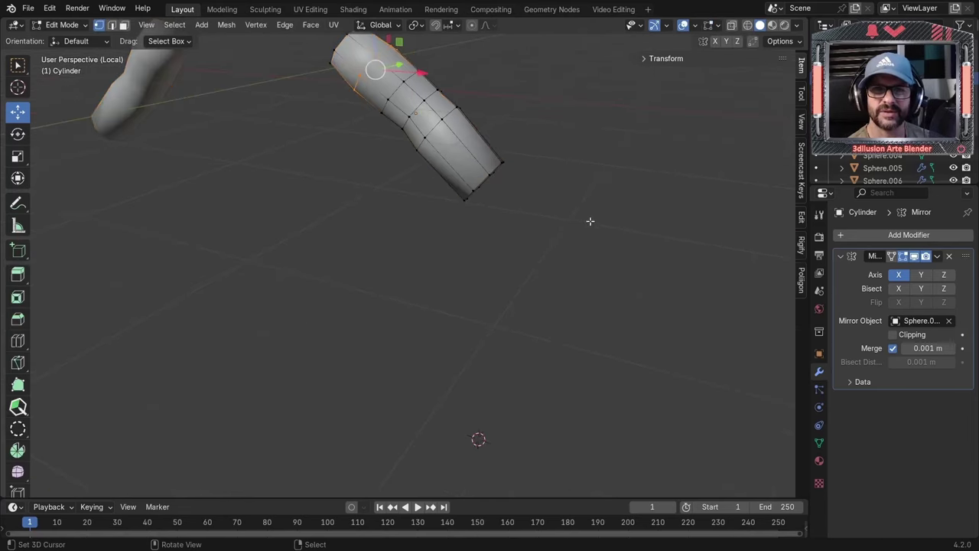
pyautogui.moveTo(588, 221); pyautogui.dragTo(514, 186, button='middle')
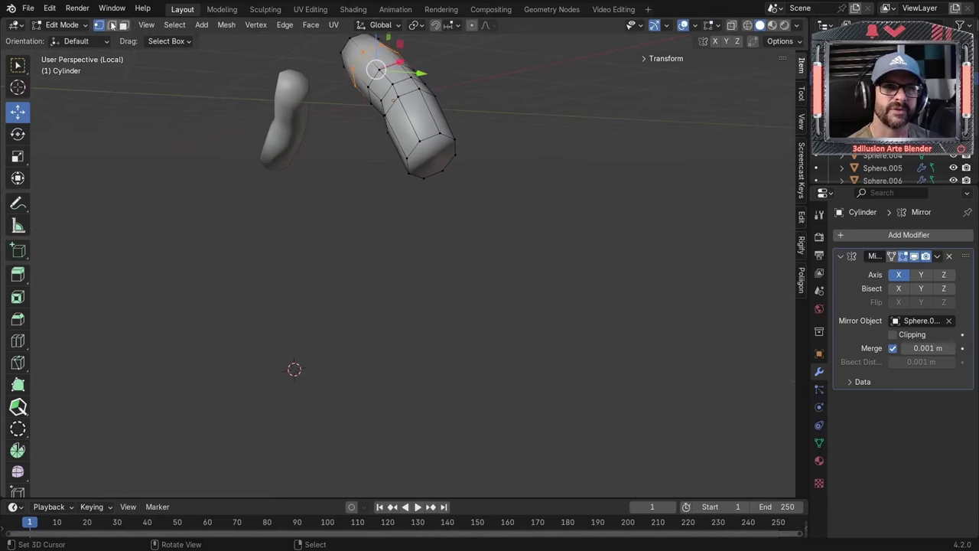
# Step: Scale the arm cylinder's hand-side end face to about 0.762 and leave local view
pyautogui.click(61, 24)
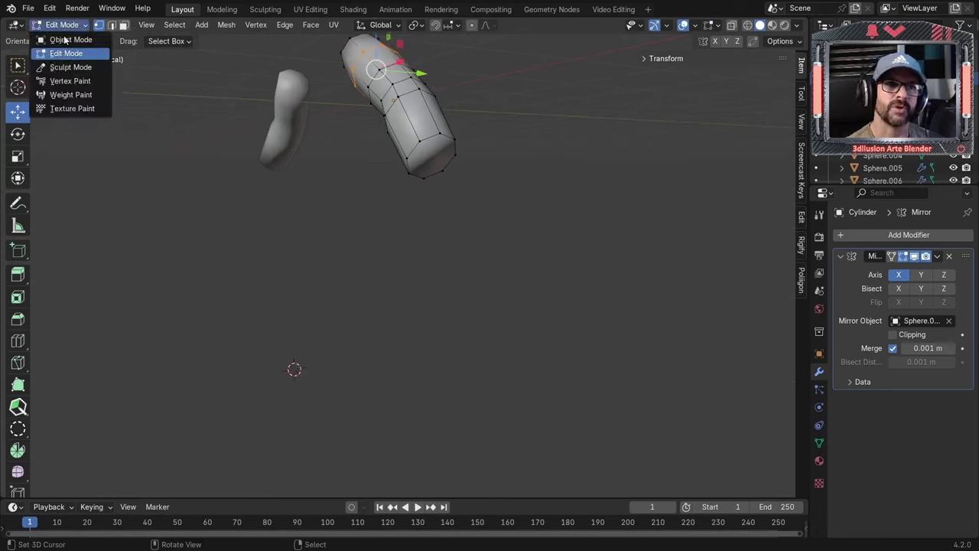
pyautogui.click(66, 53)
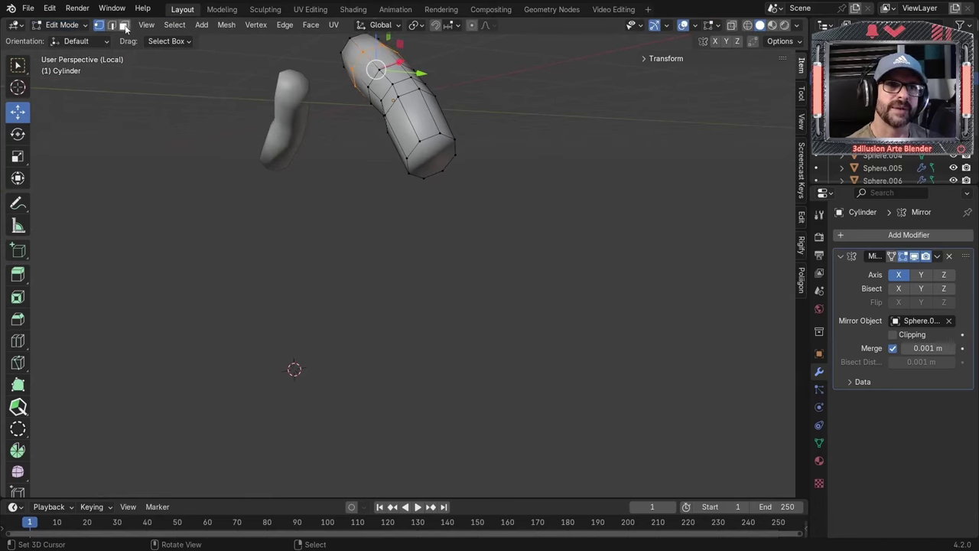
pyautogui.click(124, 26)
pyautogui.click(420, 152)
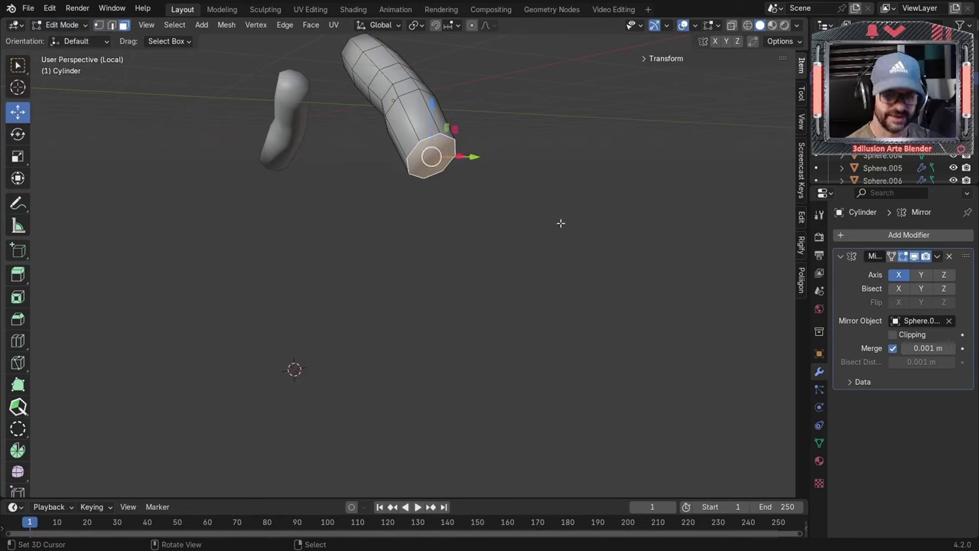
pyautogui.press('s')
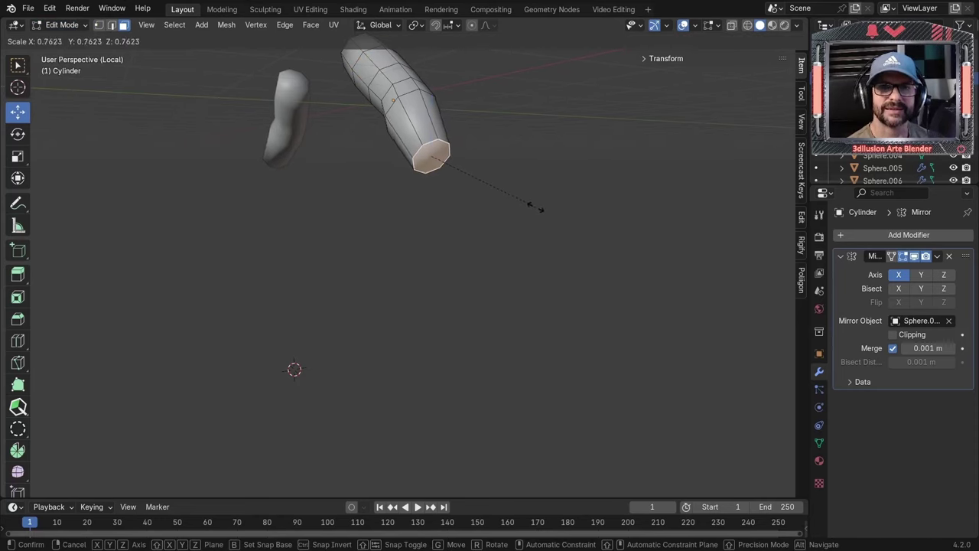
pyautogui.click(535, 207)
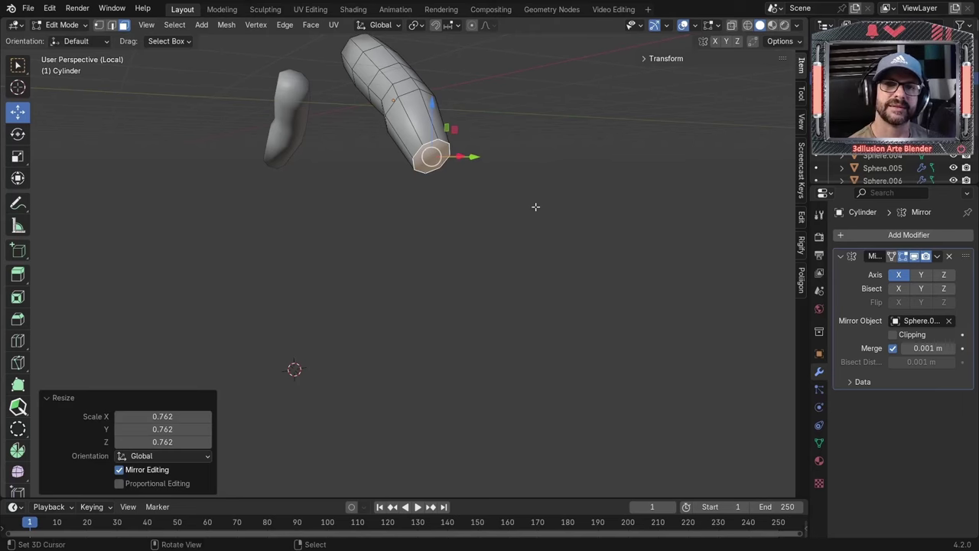
pyautogui.press('KP_Divide')
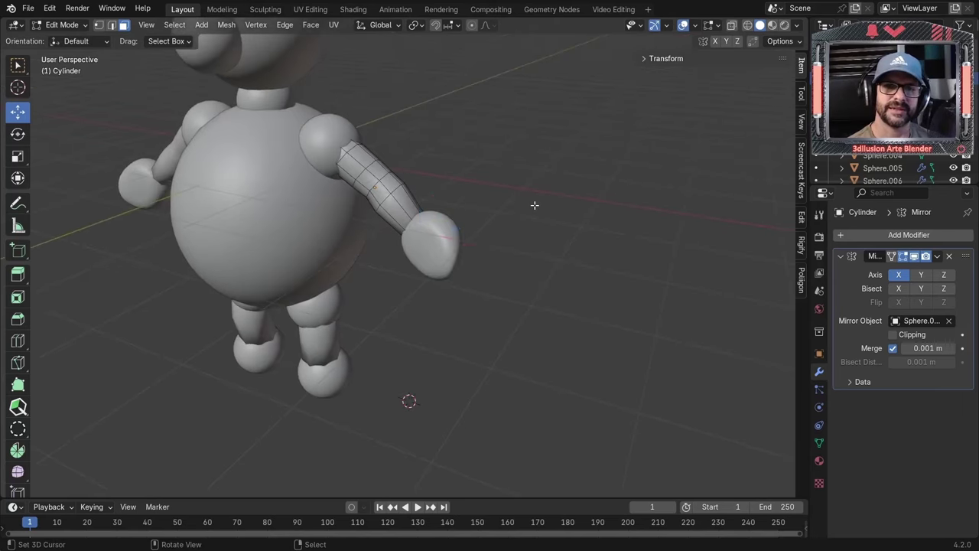
pyautogui.moveTo(534, 206); pyautogui.dragTo(524, 144, button='middle')
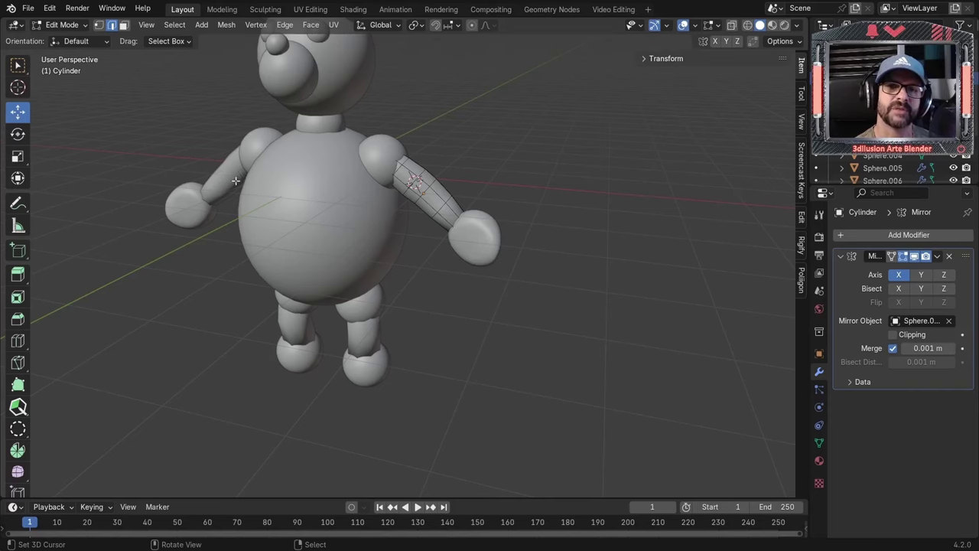
# Step: Open the body sphere in the Sculpting workspace and reshape its lower part with Elastic Deform at a 142 px radius
pyautogui.scroll(-1, 479, 270)
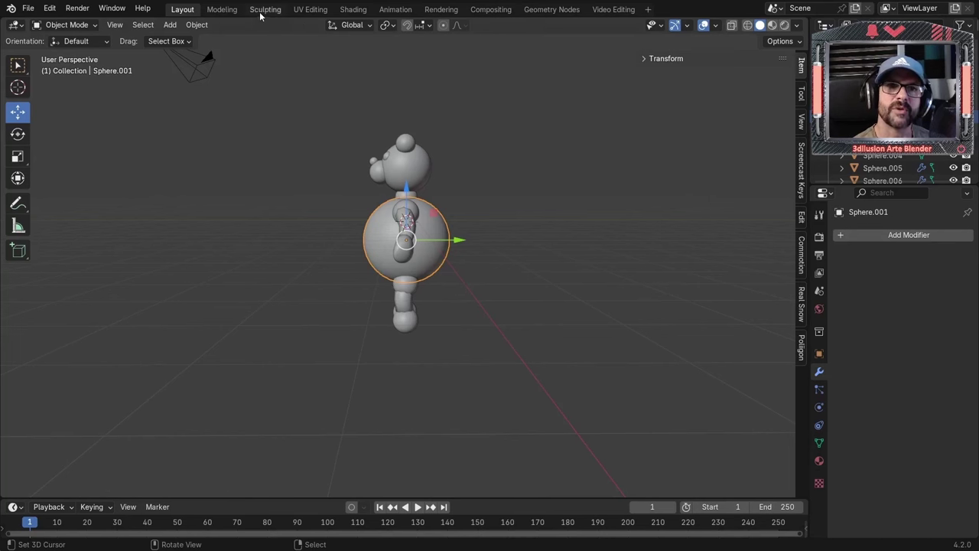
pyautogui.click(262, 10)
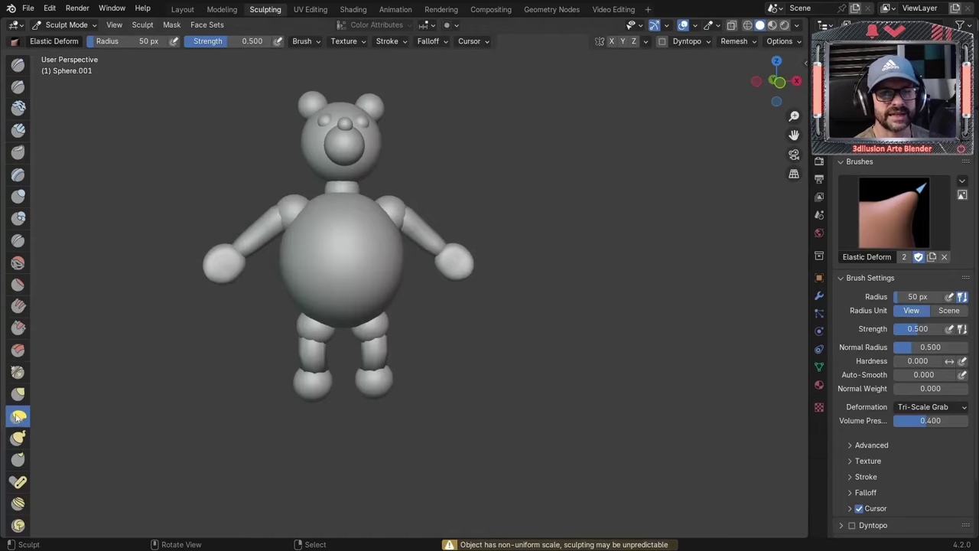
pyautogui.moveTo(252, 321); pyautogui.dragTo(448, 306, button='middle')
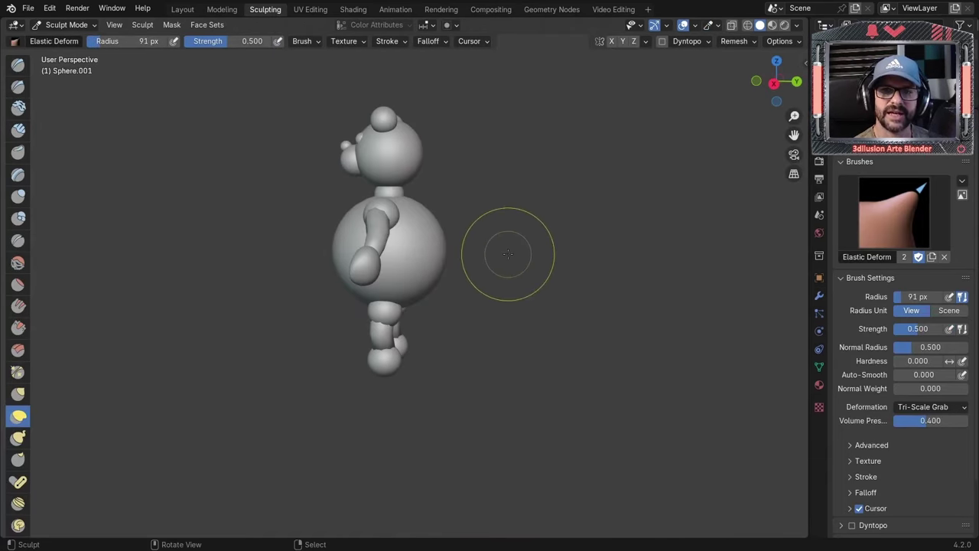
pyautogui.press('f')
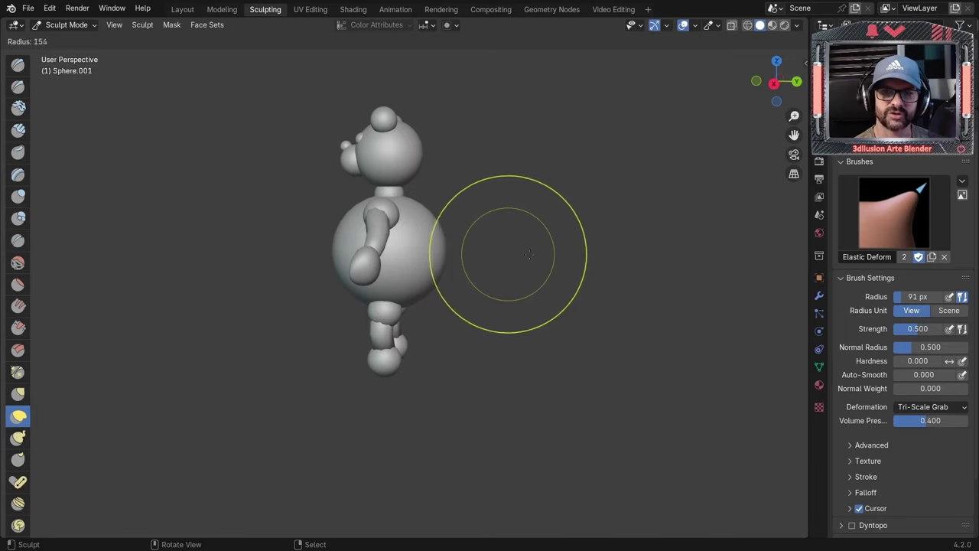
pyautogui.click(530, 250)
pyautogui.moveTo(528, 275); pyautogui.dragTo(449, 269, button='middle')
pyautogui.moveTo(469, 290); pyautogui.dragTo(474, 306)
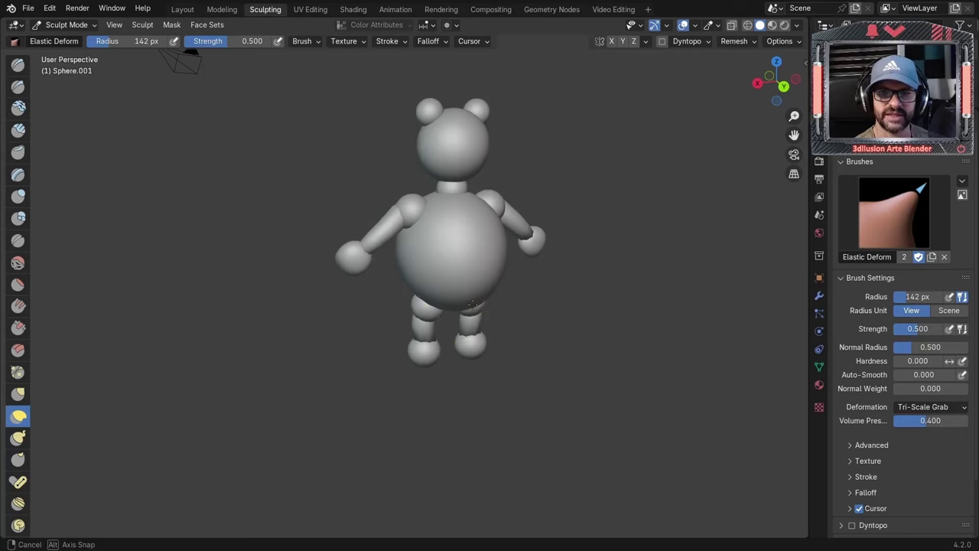
pyautogui.moveTo(474, 306); pyautogui.dragTo(446, 263, button='middle')
# Step: Set the Elastic Deform radius to 105 px and push the body sphere's back inward with two strokes
pyautogui.press('f')
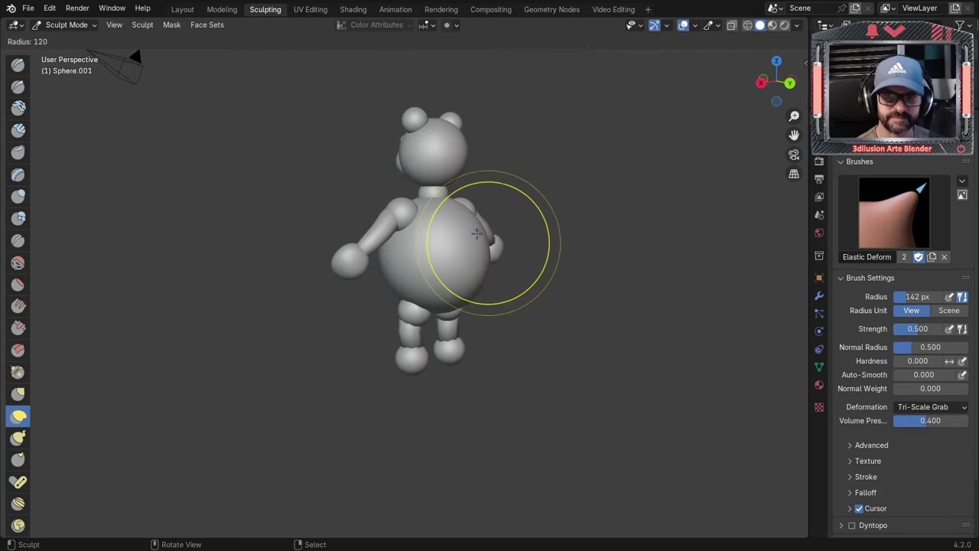
pyautogui.click(472, 231)
pyautogui.moveTo(471, 231); pyautogui.dragTo(415, 306, button='middle')
pyautogui.moveTo(477, 255); pyautogui.dragTo(465, 242)
pyautogui.moveTo(465, 242); pyautogui.dragTo(470, 226, button='middle')
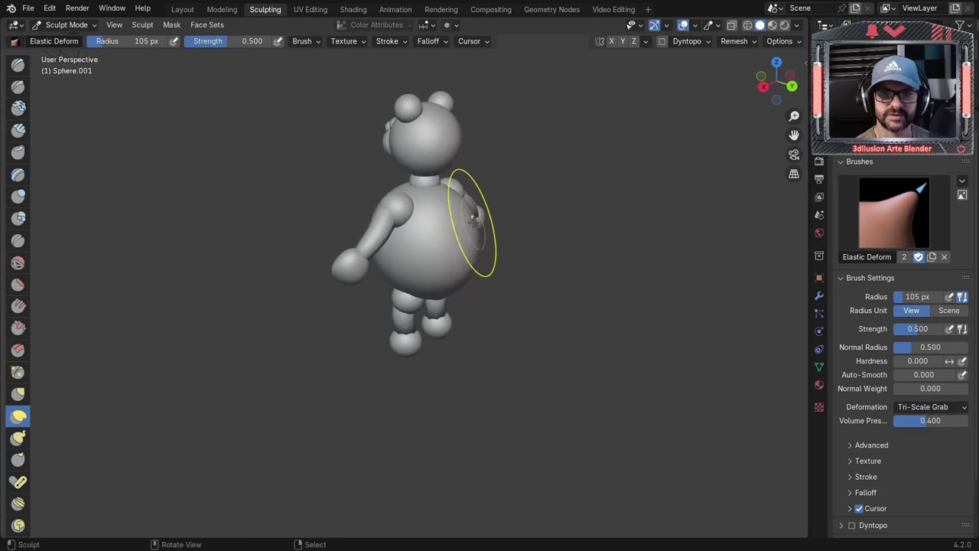
pyautogui.moveTo(470, 226); pyautogui.dragTo(454, 235)
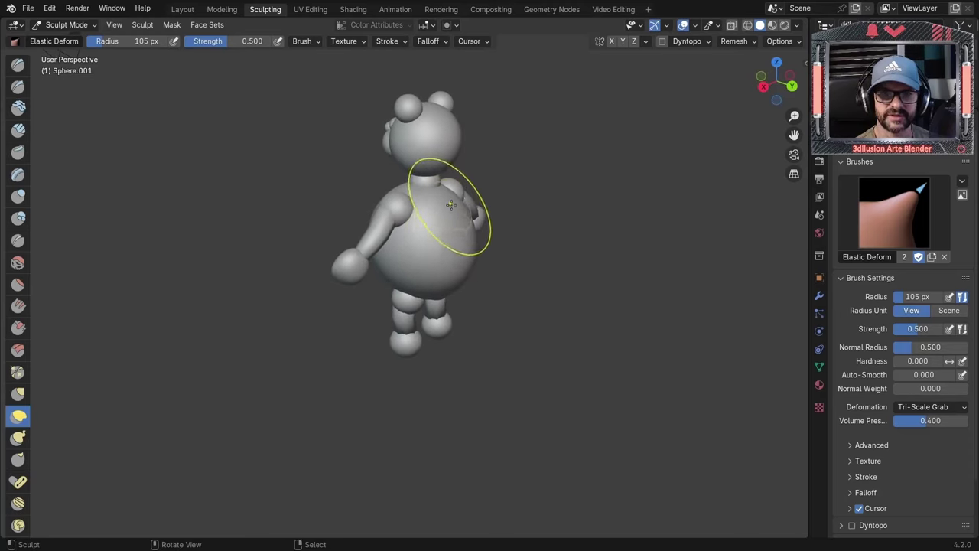
# Step: Reshape the body's lower back with Elastic Deform strokes so the back profile becomes flatter
pyautogui.moveTo(451, 204); pyautogui.dragTo(467, 258, button='middle')
pyautogui.moveTo(468, 257)
pyautogui.mouseDown()
pyautogui.moveTo(484, 256)
pyautogui.moveTo(513, 313)
pyautogui.mouseUp()
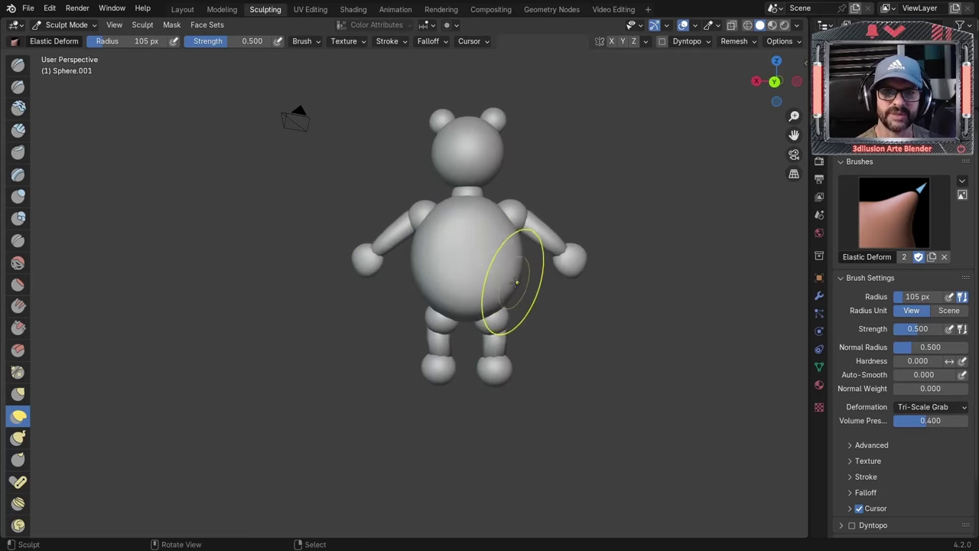
pyautogui.moveTo(513, 312)
pyautogui.mouseDown(button='middle')
pyautogui.moveTo(639, 286)
pyautogui.moveTo(485, 279)
pyautogui.moveTo(444, 306)
pyautogui.mouseUp(button='middle')
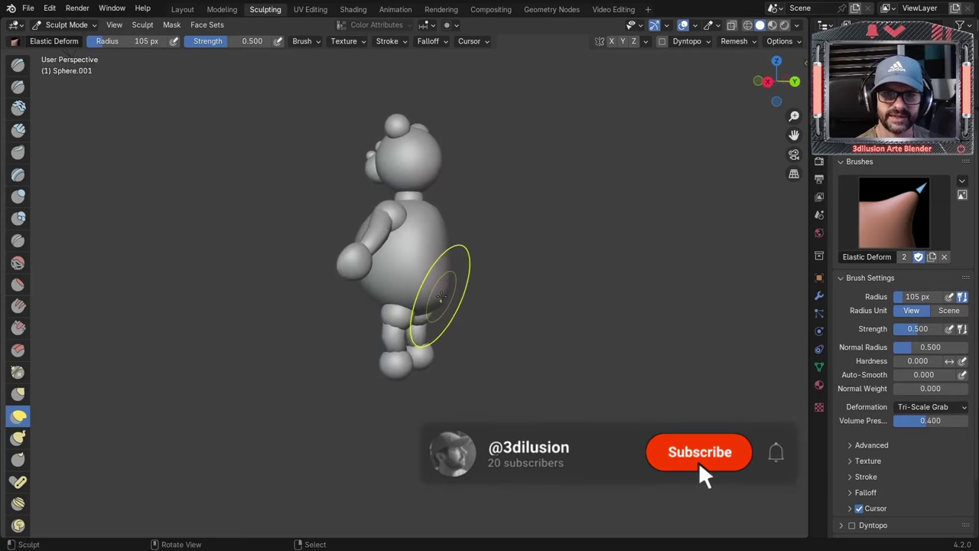
pyautogui.moveTo(446, 302)
pyautogui.mouseDown()
pyautogui.moveTo(454, 279)
pyautogui.moveTo(442, 260)
pyautogui.mouseUp()
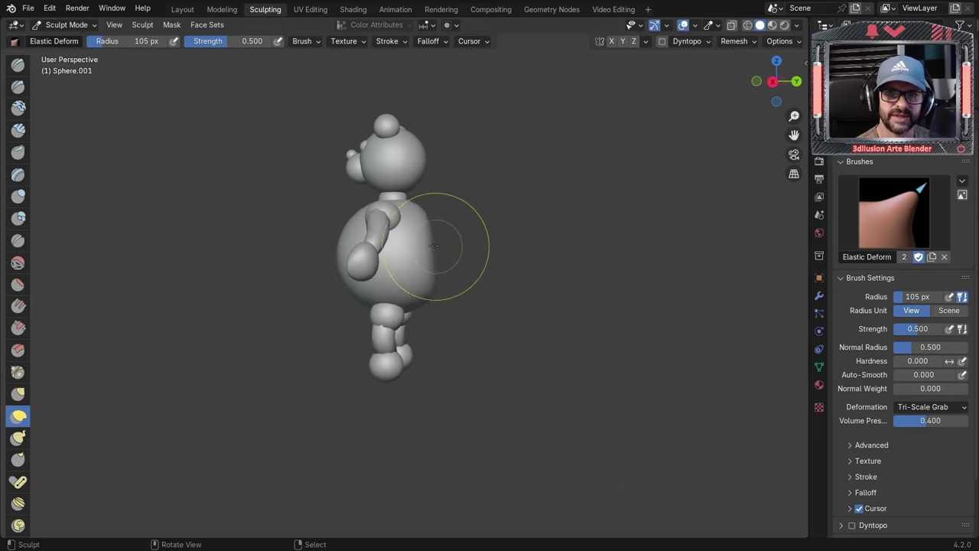
pyautogui.press('b')
pyautogui.press('Escape')
pyautogui.moveTo(454, 258); pyautogui.dragTo(218, 277, button='middle')
pyautogui.press('b')
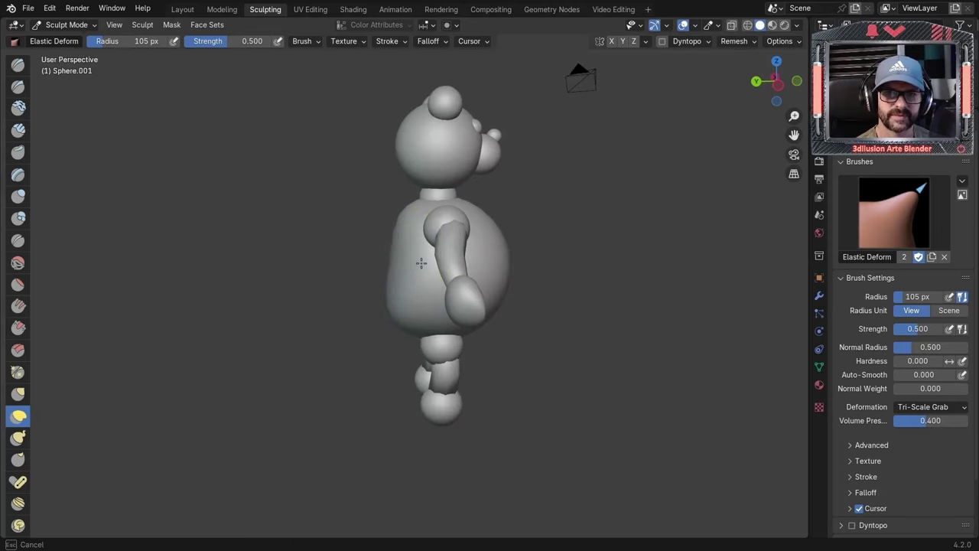
pyautogui.press('Escape')
pyautogui.moveTo(439, 264)
pyautogui.mouseDown(button='middle')
pyautogui.moveTo(306, 259)
pyautogui.moveTo(435, 255)
pyautogui.moveTo(334, 281)
pyautogui.moveTo(376, 289)
pyautogui.mouseUp(button='middle')
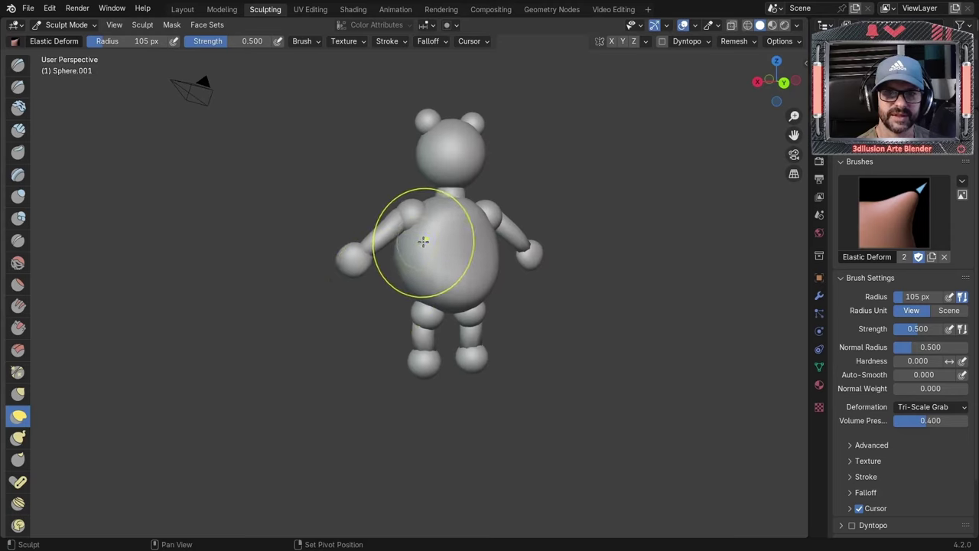
# Step: Even out the flanks and back of the body with further Elastic Deform strokes from several angles
pyautogui.moveTo(426, 239)
pyautogui.mouseDown()
pyautogui.moveTo(442, 270)
pyautogui.moveTo(438, 234)
pyautogui.moveTo(482, 302)
pyautogui.mouseUp()
pyautogui.scroll(-2, 483, 301)
pyautogui.moveTo(482, 301)
pyautogui.mouseDown(button='middle')
pyautogui.moveTo(535, 310)
pyautogui.moveTo(508, 314)
pyautogui.mouseUp(button='middle')
pyautogui.moveTo(437, 262)
pyautogui.mouseDown(button='middle')
pyautogui.moveTo(471, 283)
pyautogui.moveTo(497, 343)
pyautogui.moveTo(666, 323)
pyautogui.moveTo(426, 306)
pyautogui.moveTo(484, 243)
pyautogui.moveTo(373, 260)
pyautogui.mouseUp(button='middle')
pyautogui.moveTo(381, 276)
pyautogui.mouseDown()
pyautogui.moveTo(386, 242)
pyautogui.moveTo(408, 256)
pyautogui.mouseUp()
pyautogui.moveTo(485, 230); pyautogui.dragTo(442, 231, button='middle')
pyautogui.moveTo(442, 229)
pyautogui.mouseDown()
pyautogui.moveTo(453, 262)
pyautogui.moveTo(445, 234)
pyautogui.moveTo(415, 257)
pyautogui.mouseUp()
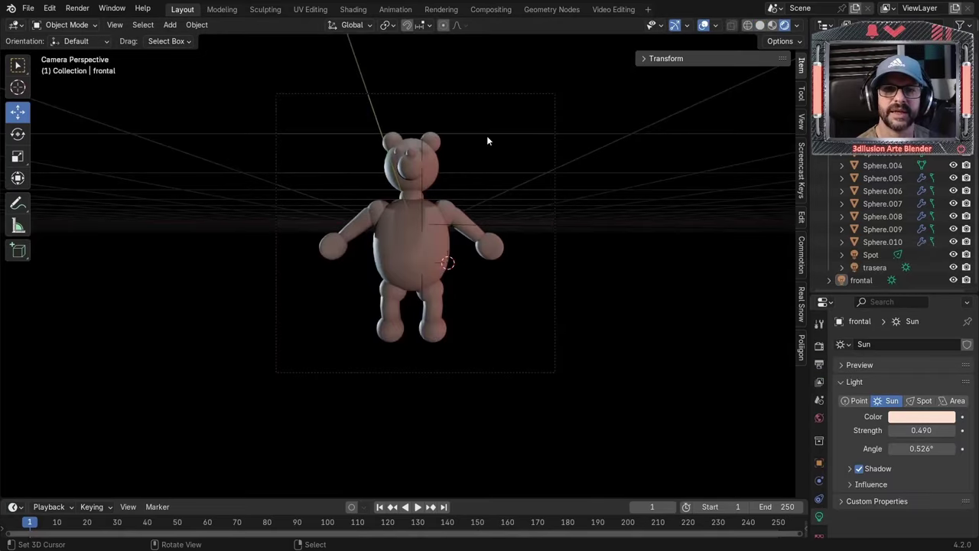
# Step: Select the body in the Layout workspace, enlarge the Properties editor and add a new material to the body
pyautogui.click(432, 250)
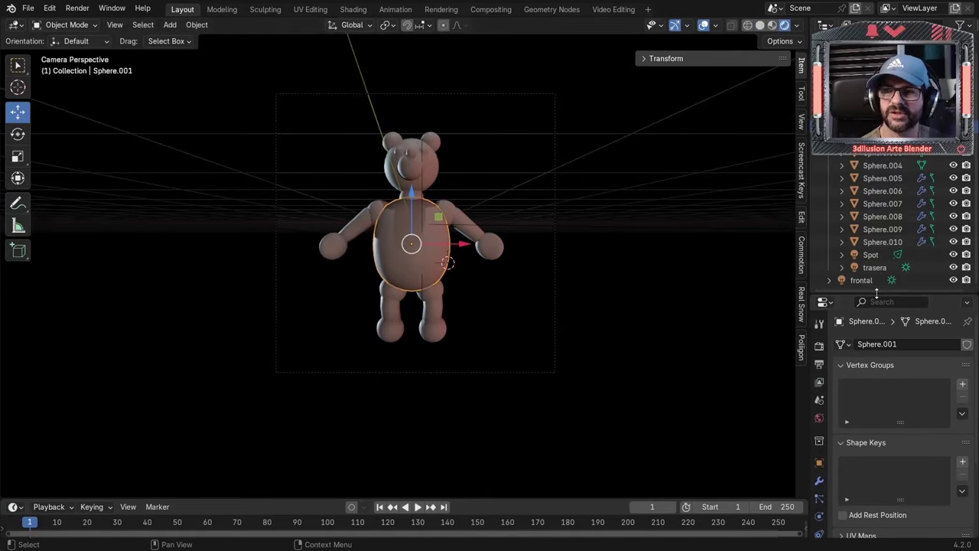
pyautogui.scroll(-2, 895, 382)
pyautogui.moveTo(895, 291); pyautogui.dragTo(894, 121)
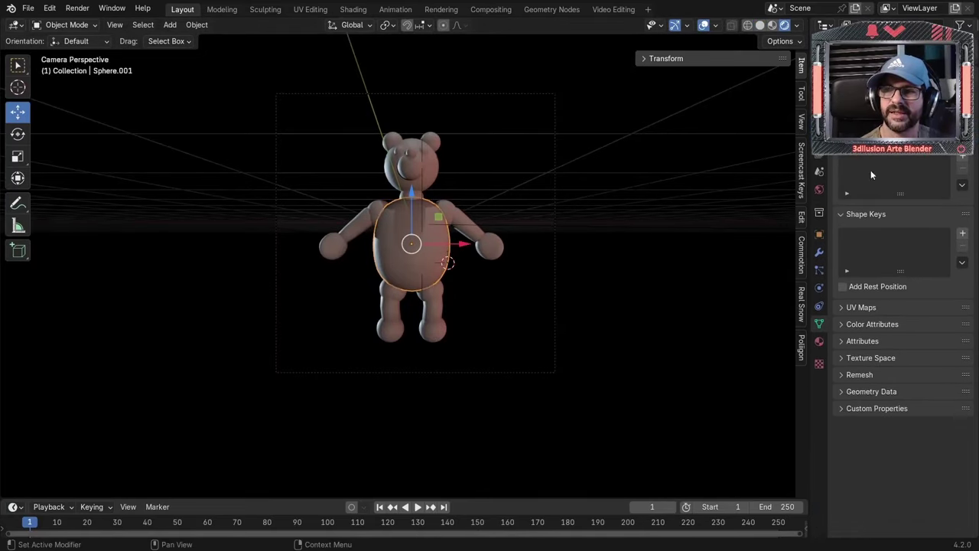
pyautogui.click(819, 342)
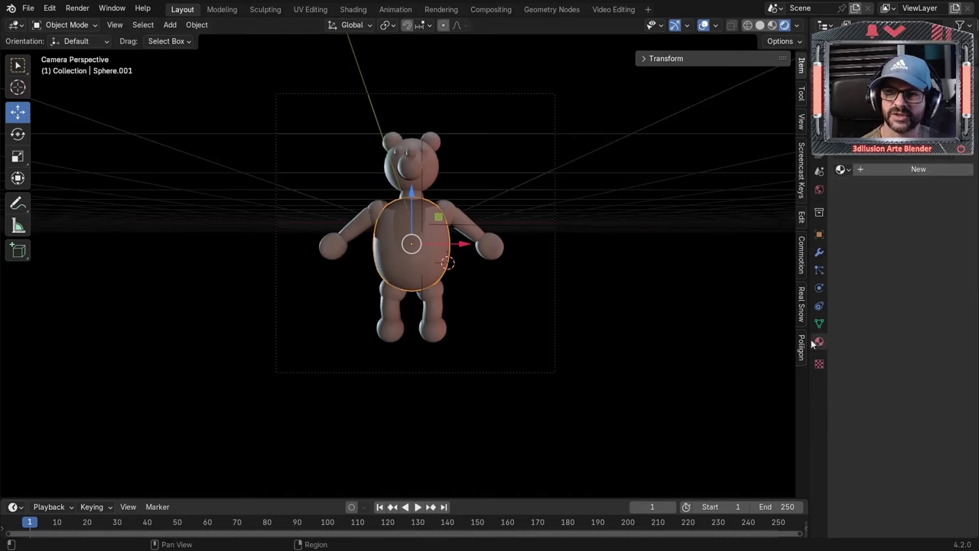
pyautogui.click(885, 170)
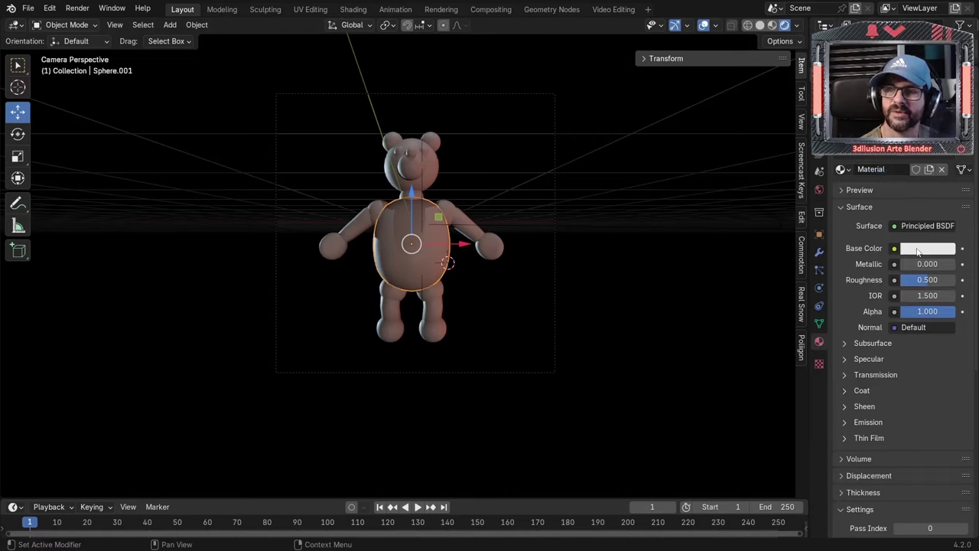
# Step: Set the body material's base color to a light orange and its roughness to 1.000
pyautogui.click(906, 250)
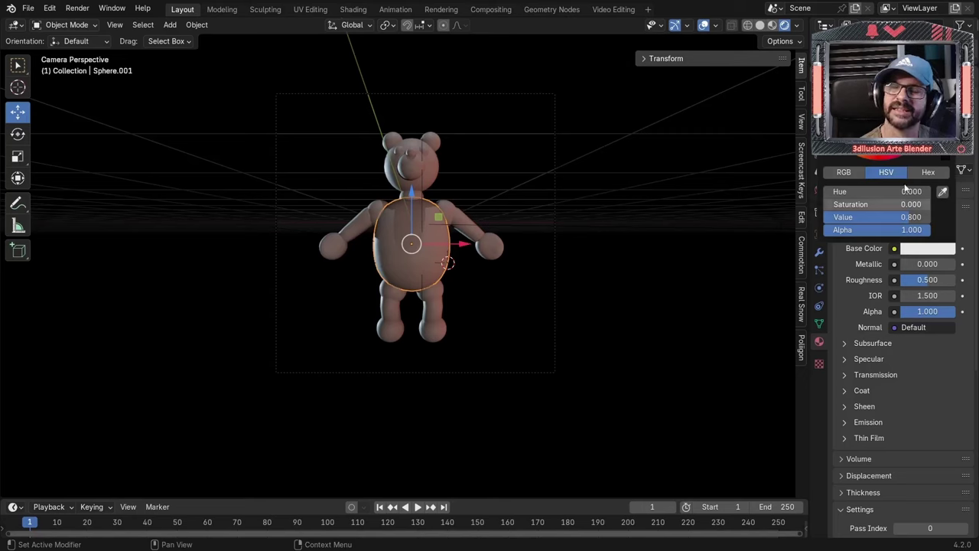
pyautogui.click(902, 107)
pyautogui.moveTo(902, 107); pyautogui.dragTo(911, 108)
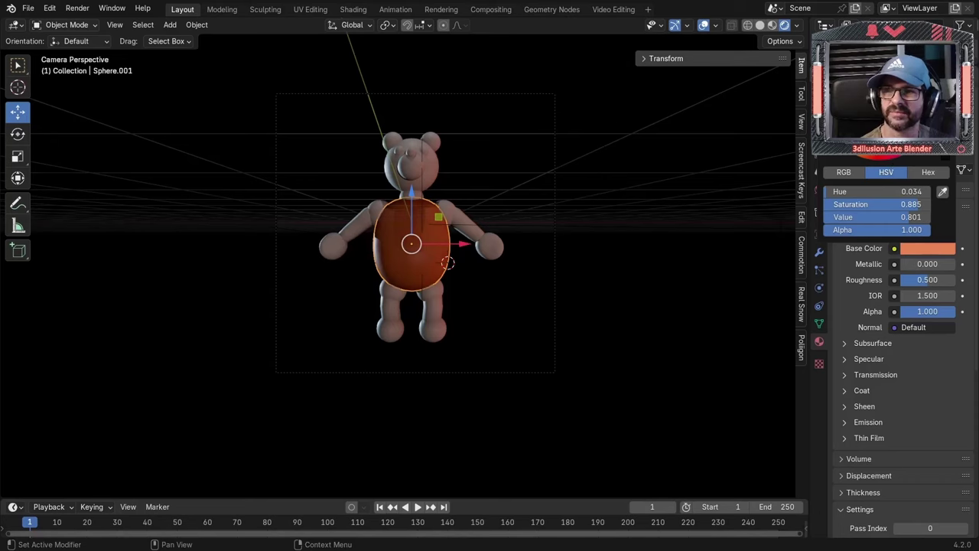
pyautogui.moveTo(911, 108); pyautogui.dragTo(908, 105)
pyautogui.moveTo(956, 76)
pyautogui.mouseDown()
pyautogui.moveTo(956, 95)
pyautogui.moveTo(956, 73)
pyautogui.mouseUp()
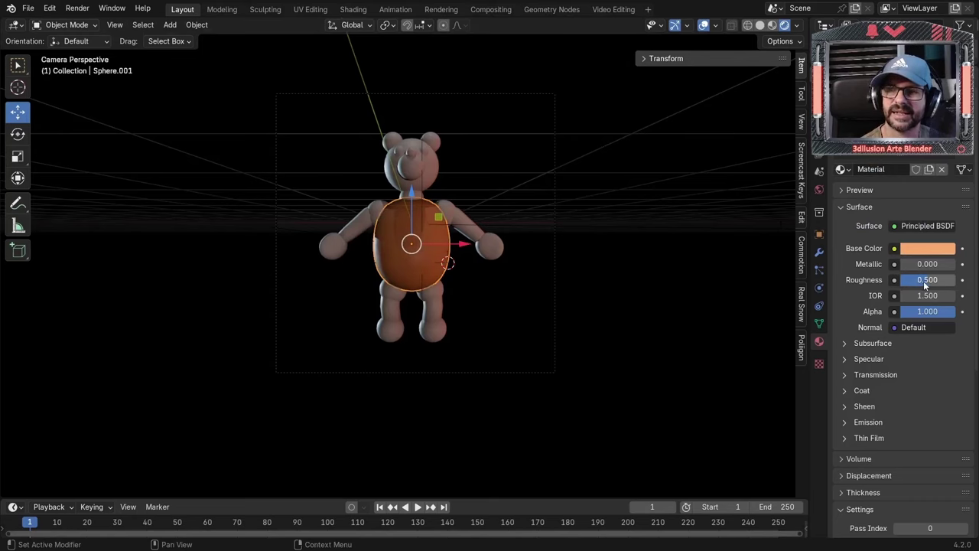
pyautogui.click(754, 309)
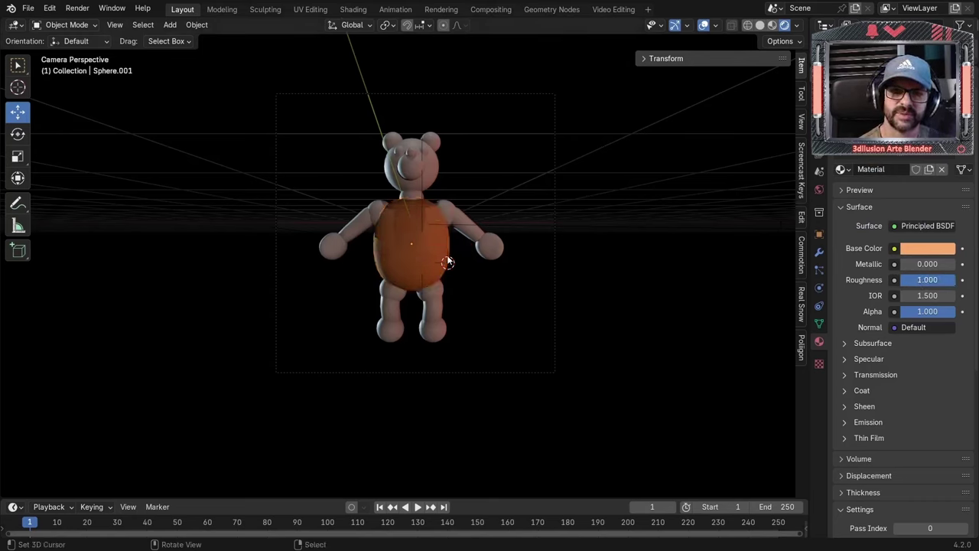
# Step: Assign the existing orange material "Material" to the shoulder spheres and the arm cylinders
pyautogui.click(447, 219)
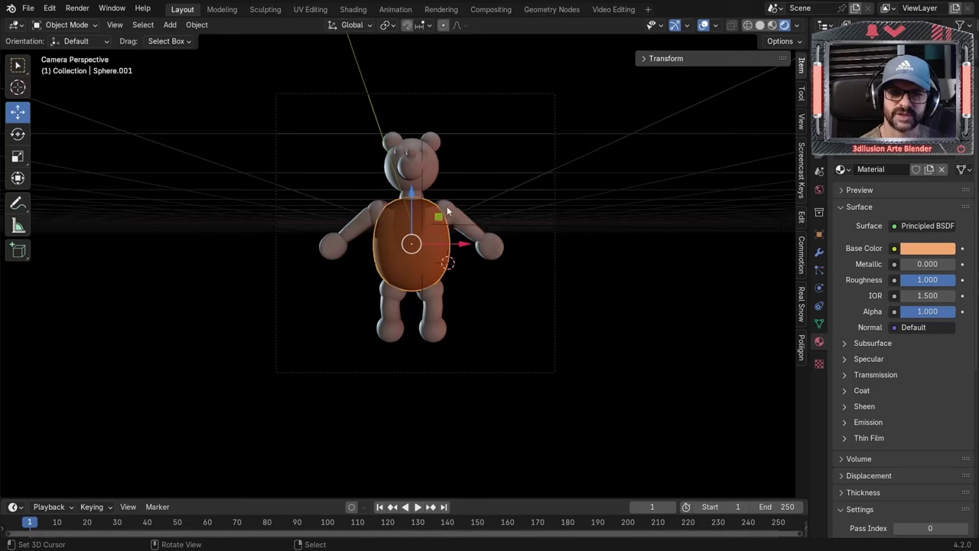
pyautogui.click(446, 212)
pyautogui.click(844, 169)
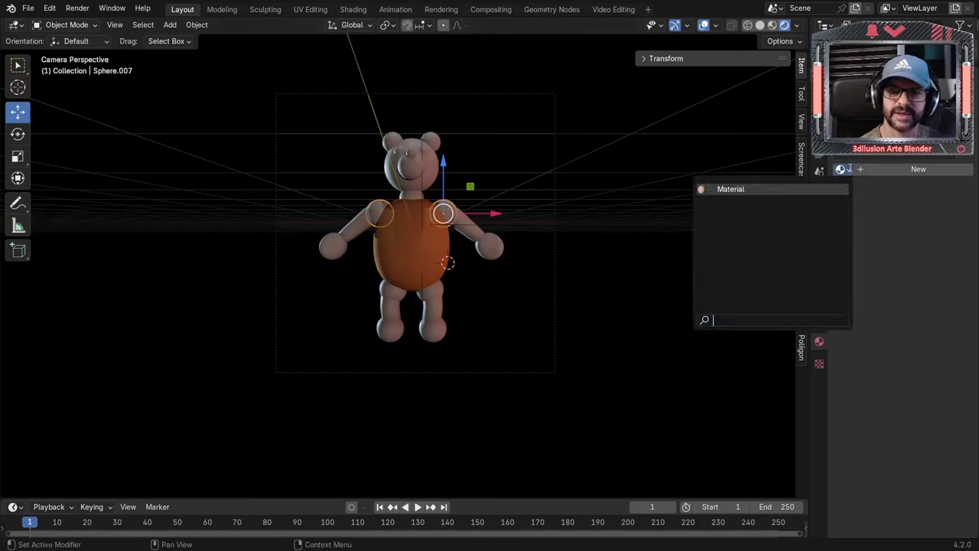
pyautogui.click(730, 189)
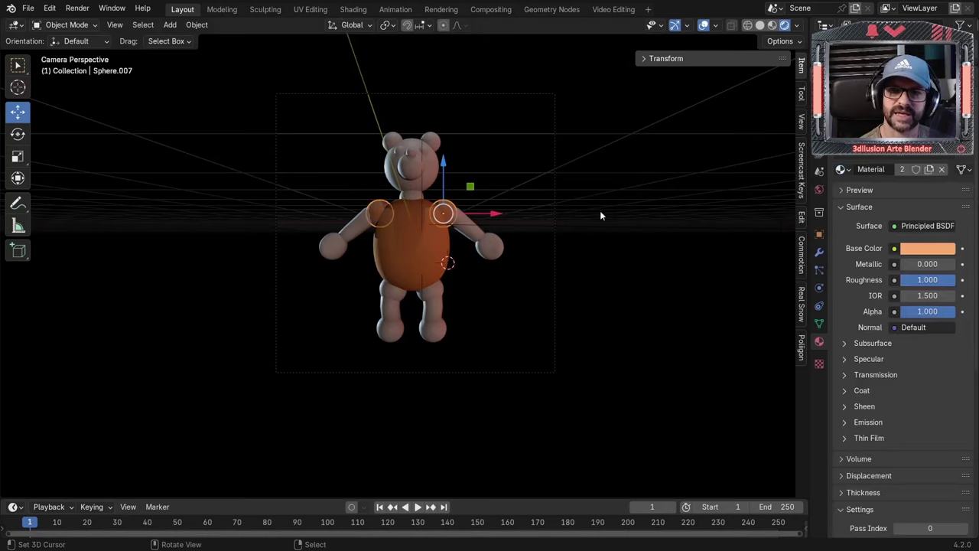
pyautogui.click(472, 228)
pyautogui.click(839, 169)
pyautogui.click(769, 191)
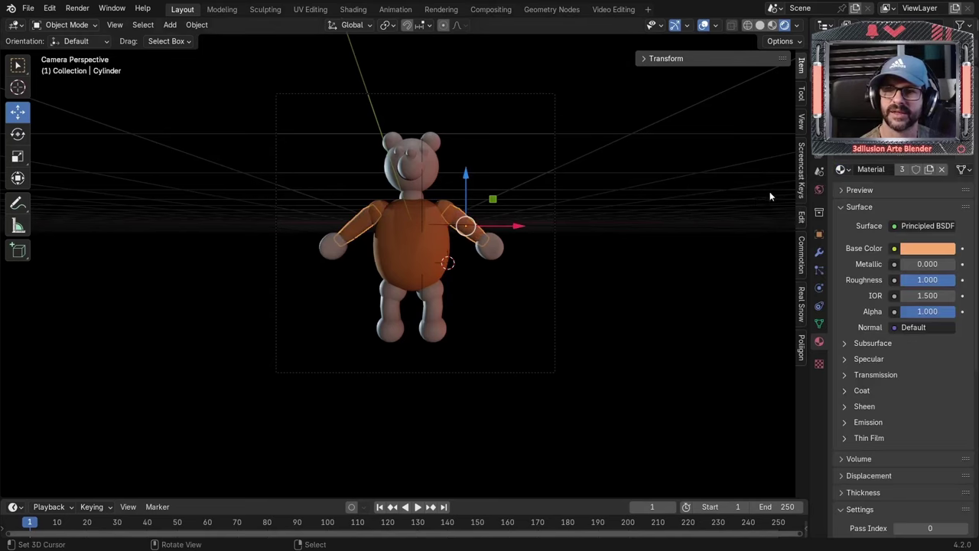
# Step: Select the head, neck, hip spheres and leg cylinders with the body active, and link the body's material to them
pyautogui.click(436, 174)
pyautogui.click(436, 174)
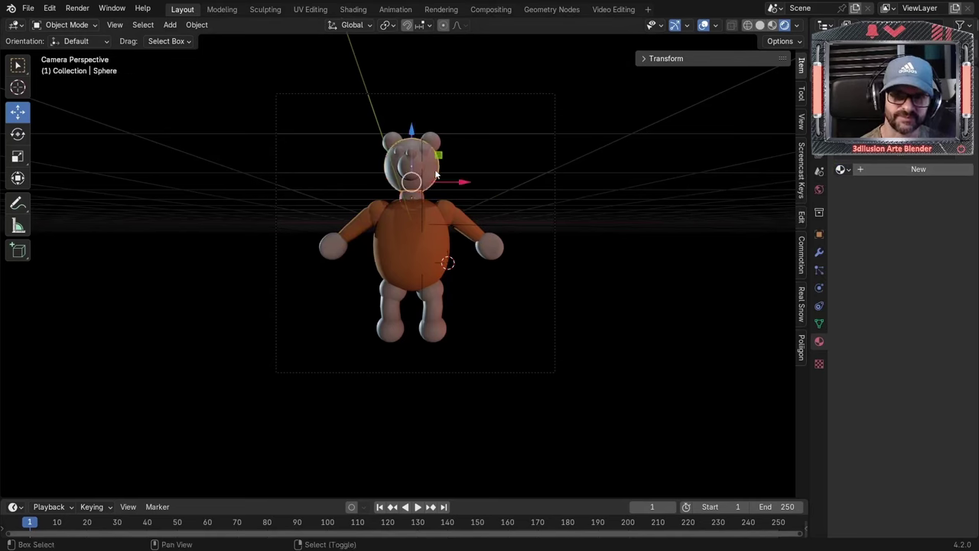
pyautogui.click(436, 291)
pyautogui.click(441, 296)
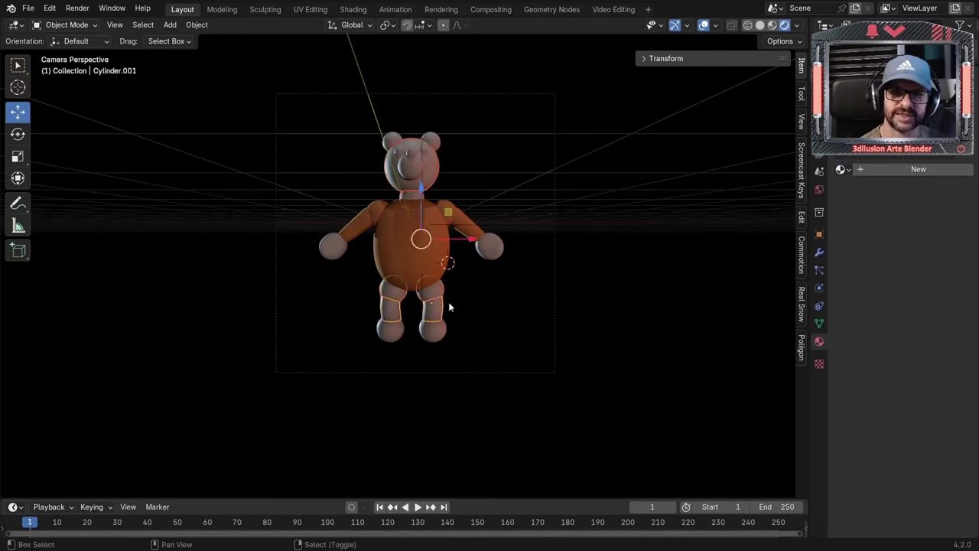
pyautogui.click(390, 237)
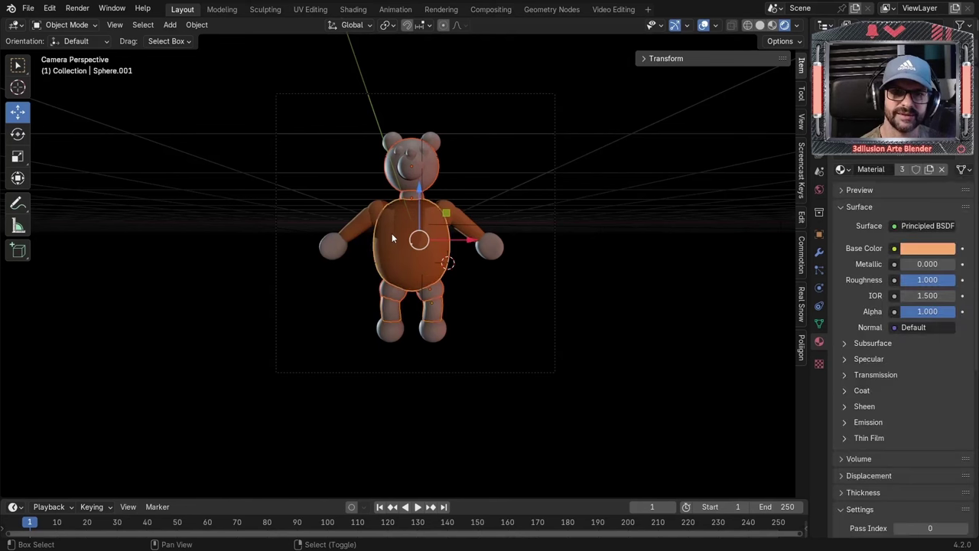
pyautogui.hotkey('ctrl', 'l')
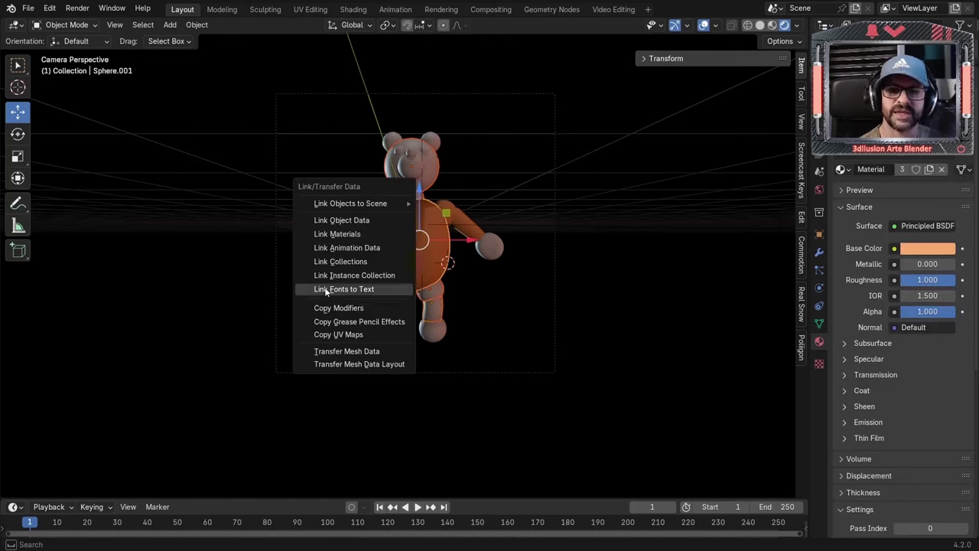
pyautogui.click(335, 233)
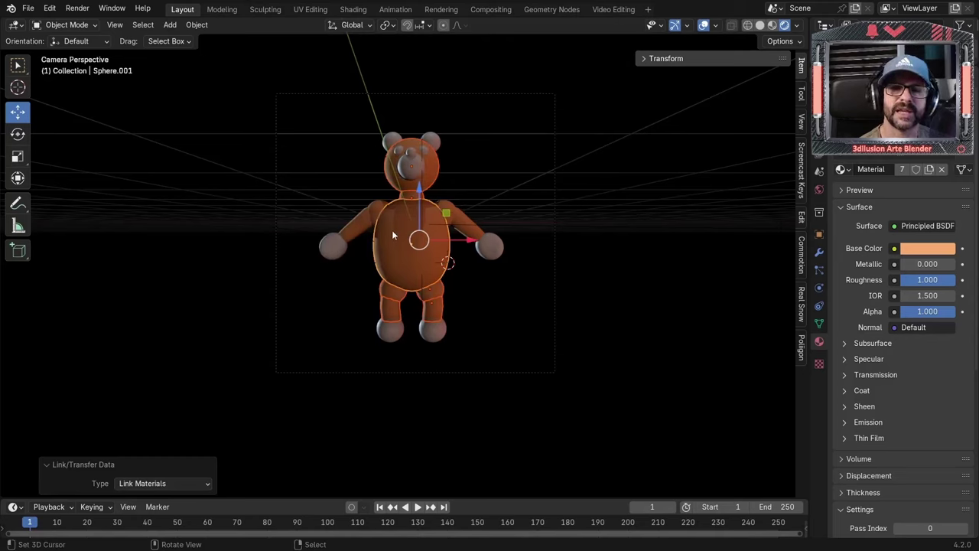
pyautogui.click(634, 269)
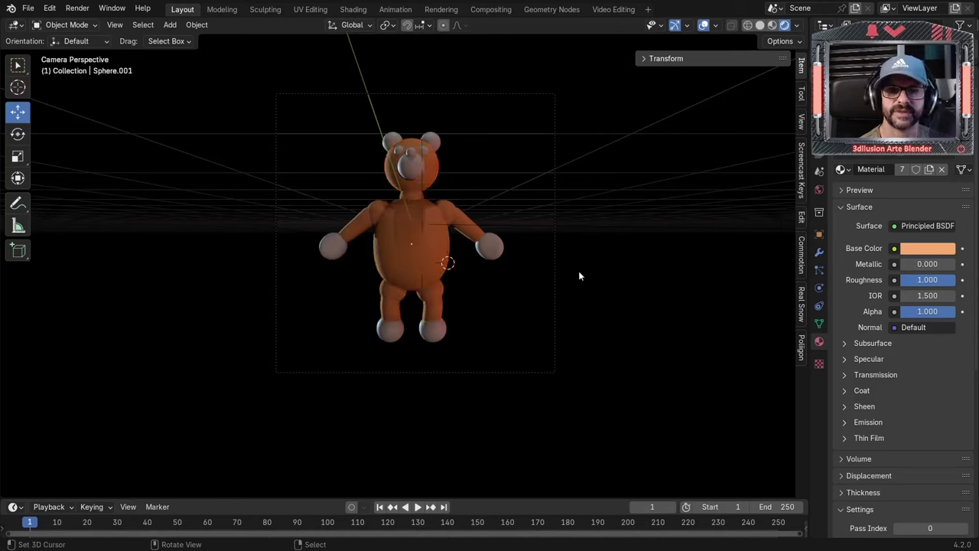
# Step: Assign the existing orange material "Material" to the ear spheres
pyautogui.click(432, 142)
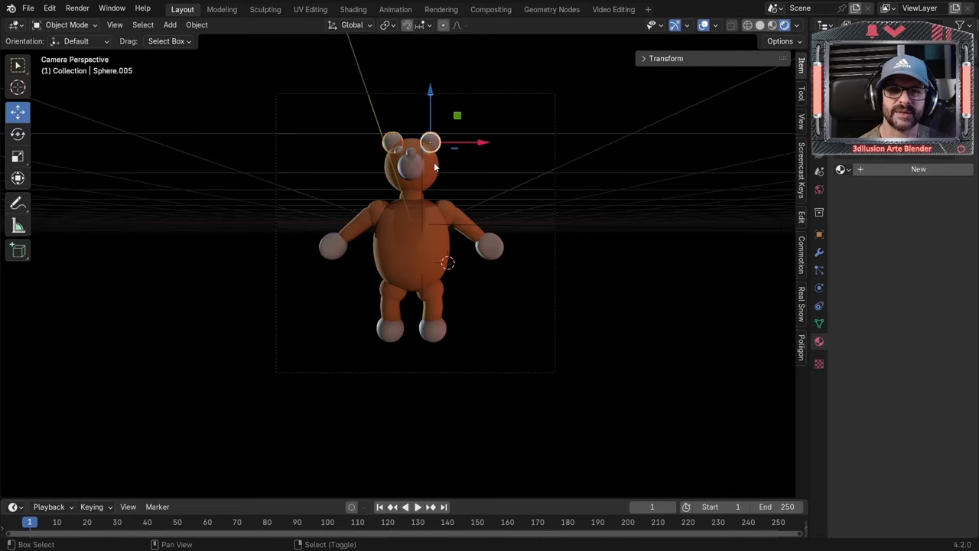
pyautogui.click(842, 169)
pyautogui.click(732, 190)
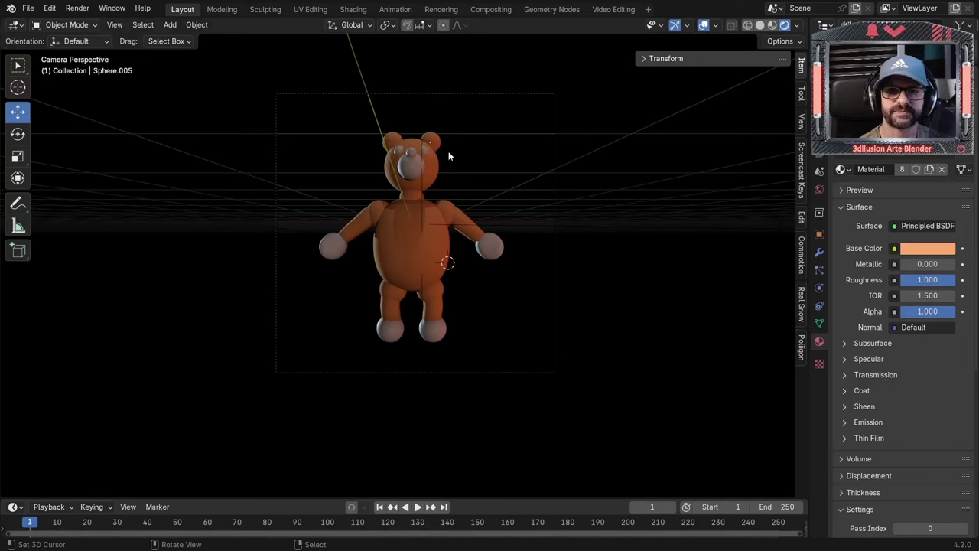
# Step: Add a new material to the eyes with a black base color (Value 0.000) and a roughness of 0.000
pyautogui.click(425, 151)
pyautogui.click(929, 169)
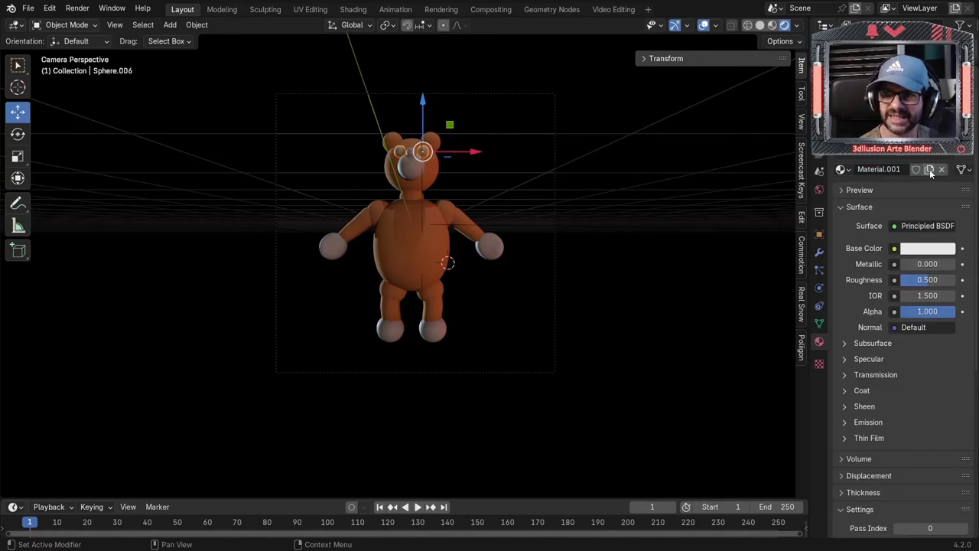
pyautogui.click(925, 245)
pyautogui.moveTo(879, 217); pyautogui.dragTo(841, 216)
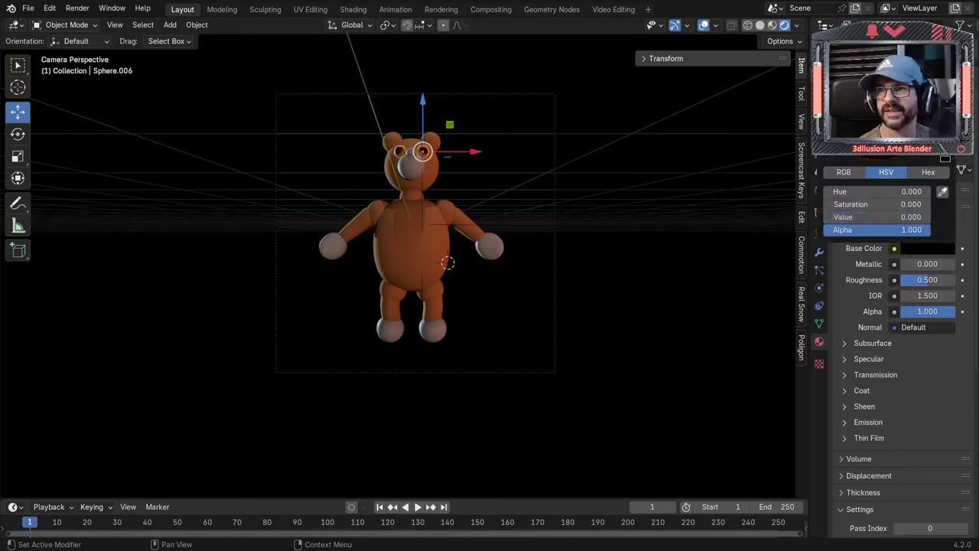
pyautogui.moveTo(947, 279); pyautogui.dragTo(888, 279)
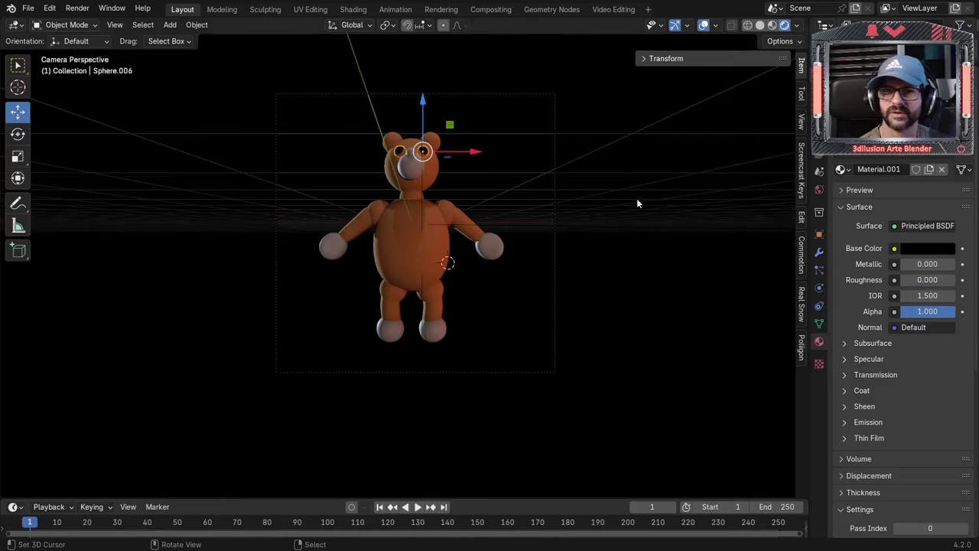
# Step: Move the mirrored eyes closer together along the X axis by about -0.027 m
pyautogui.scroll(3, 565, 159)
pyautogui.moveTo(537, 131); pyautogui.dragTo(474, 174, button='middle')
pyautogui.scroll(3, 529, 197)
pyautogui.scroll(-3, 493, 165)
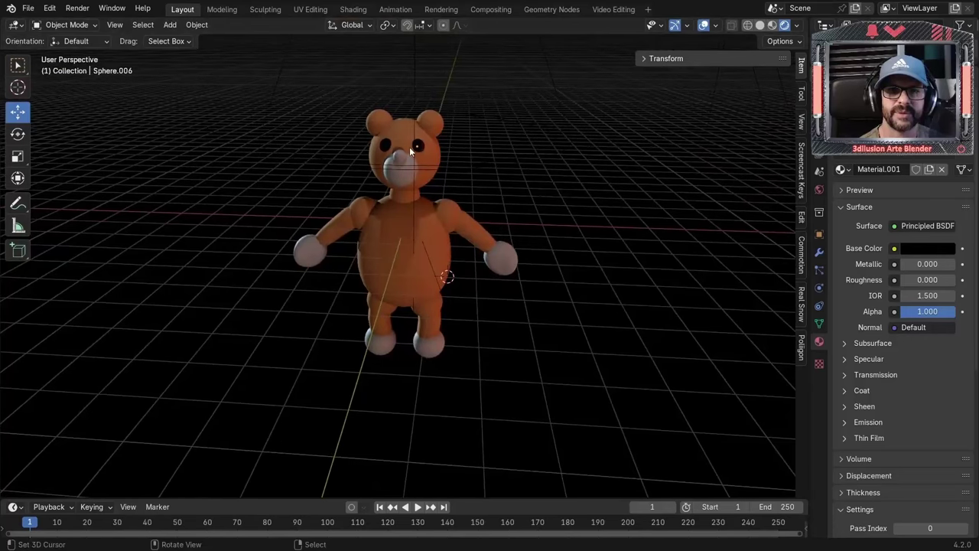
pyautogui.click(418, 148)
pyautogui.press('g')
pyautogui.press('x')
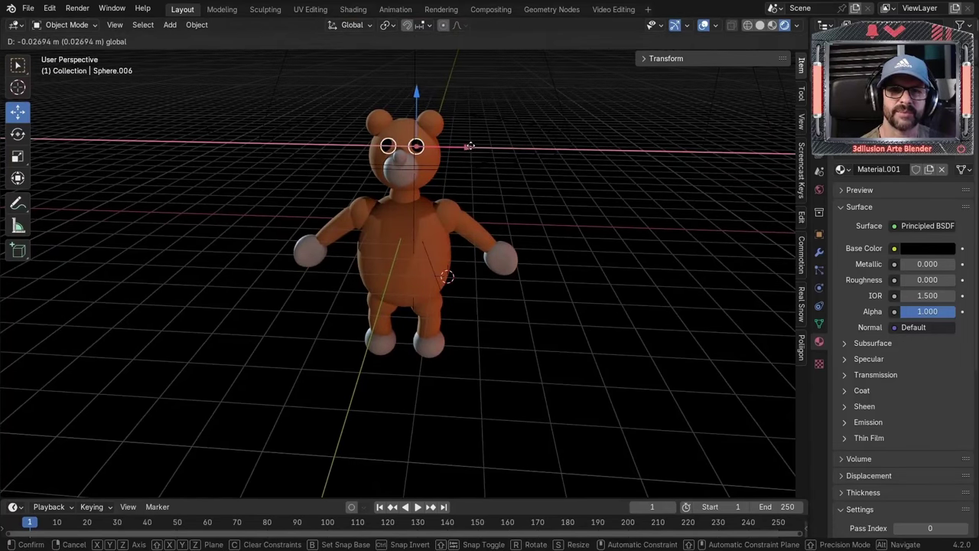
pyautogui.click(468, 146)
pyautogui.click(542, 170)
# Step: Add a new material to the nose sphere and set its base color to black
pyautogui.moveTo(590, 215); pyautogui.dragTo(518, 204, button='middle')
pyautogui.click(399, 152)
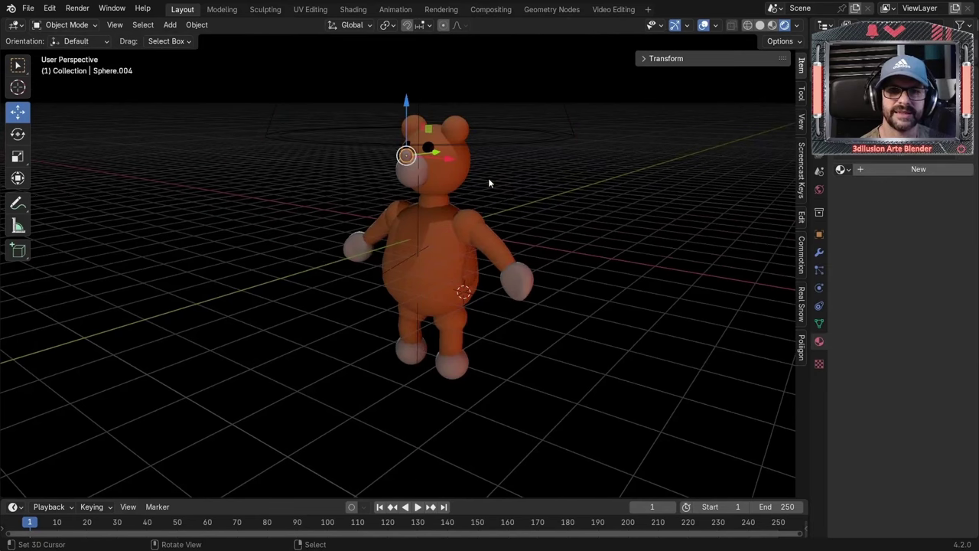
pyautogui.click(907, 170)
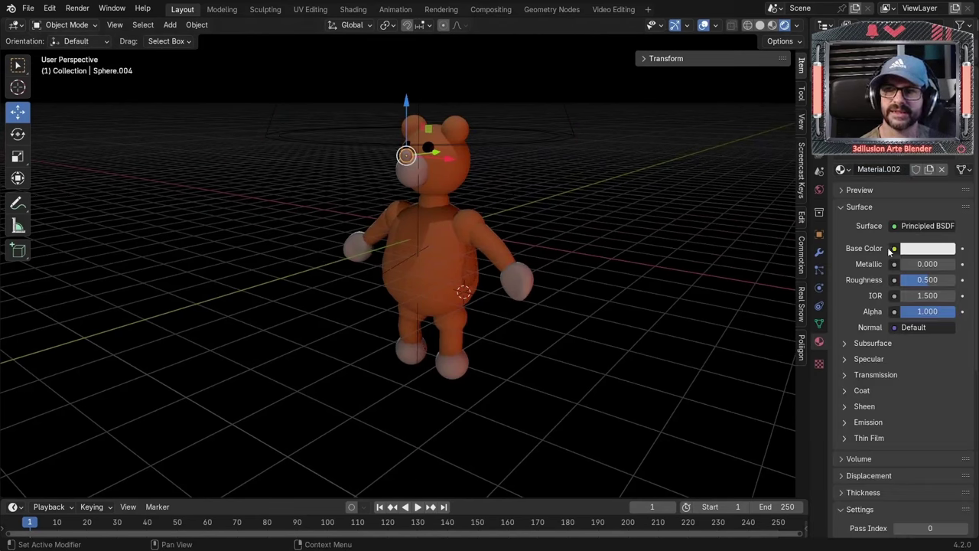
pyautogui.click(924, 247)
pyautogui.moveTo(879, 216); pyautogui.dragTo(833, 216)
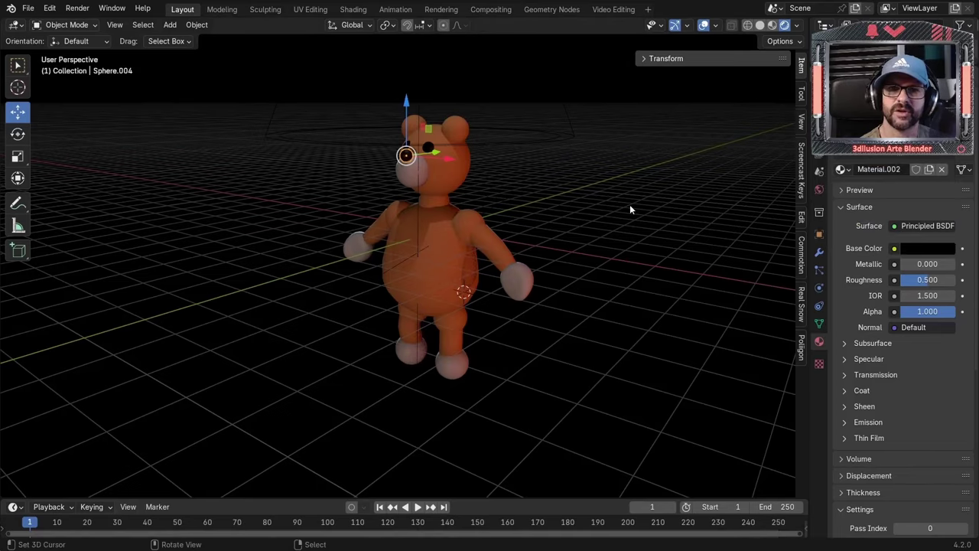
pyautogui.scroll(3, 546, 190)
pyautogui.moveTo(433, 47); pyautogui.dragTo(439, 154, button='middle')
pyautogui.scroll(-5, 438, 153)
pyautogui.moveTo(561, 230); pyautogui.dragTo(576, 192, button='middle')
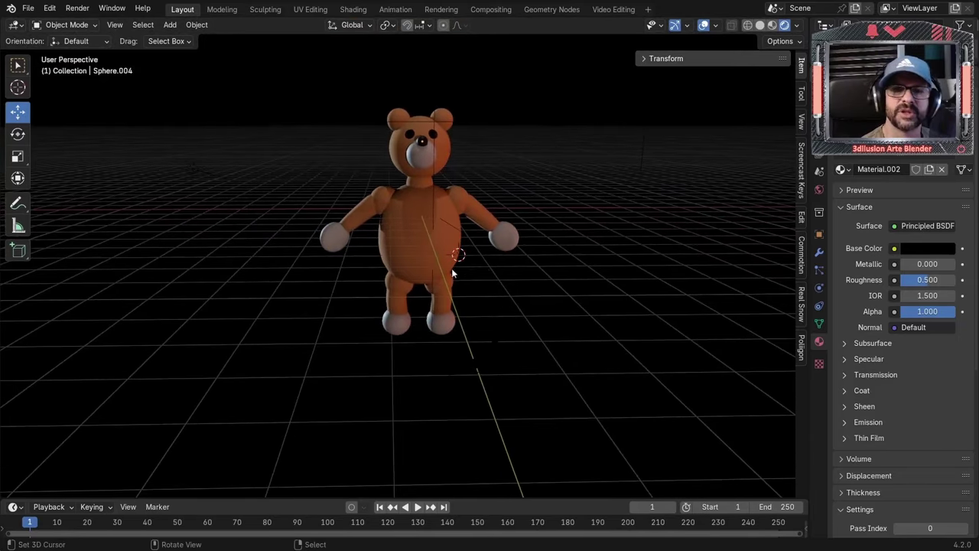
pyautogui.click(401, 223)
pyautogui.press('ctrl+KP_0')
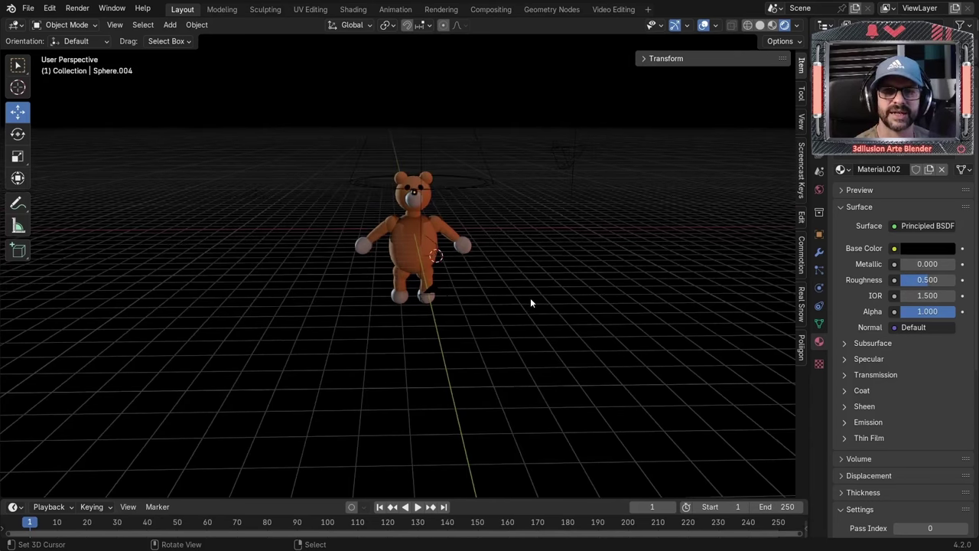